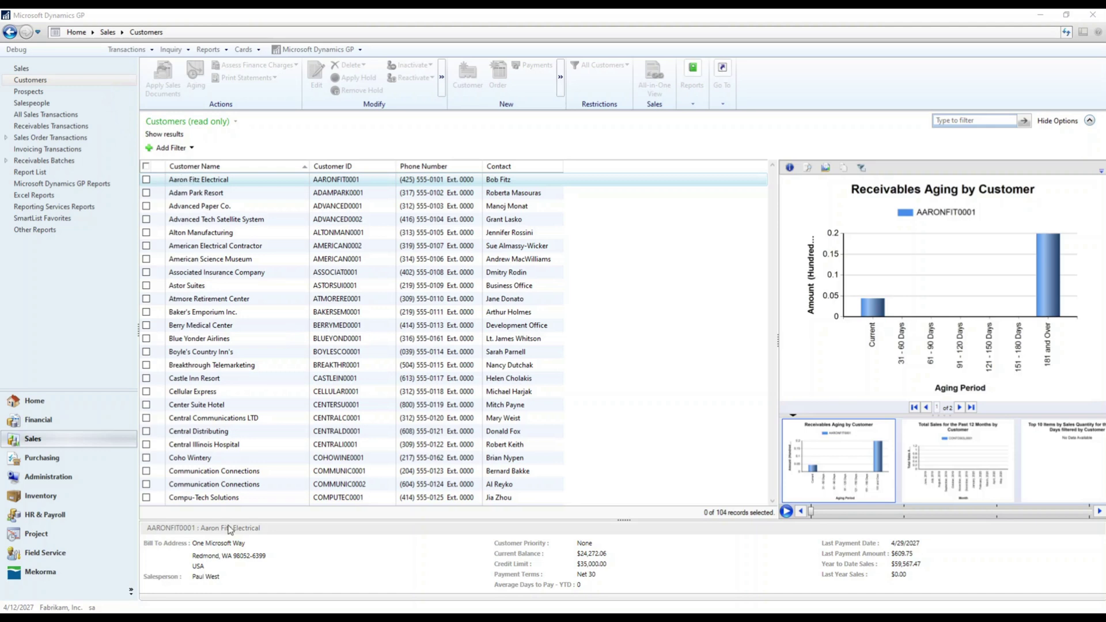
# Bring Postman's CreateCustomer POST request with the AdventureWorks Cycles JSON body to the front.
pyautogui.hotkey('alt', 'Tab')
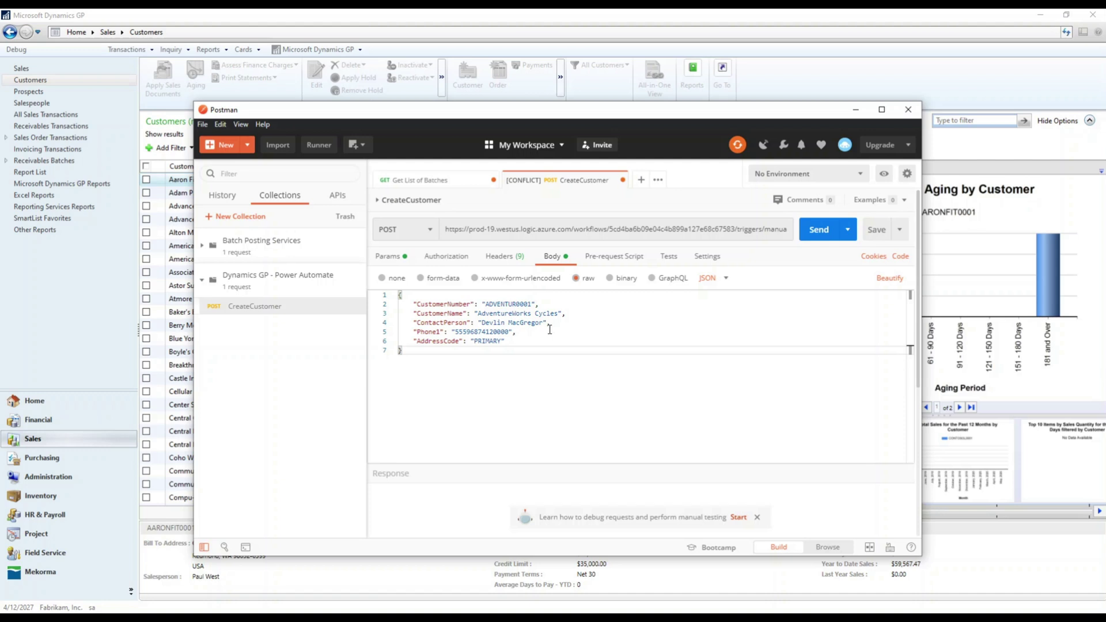
pyautogui.click(210, 610)
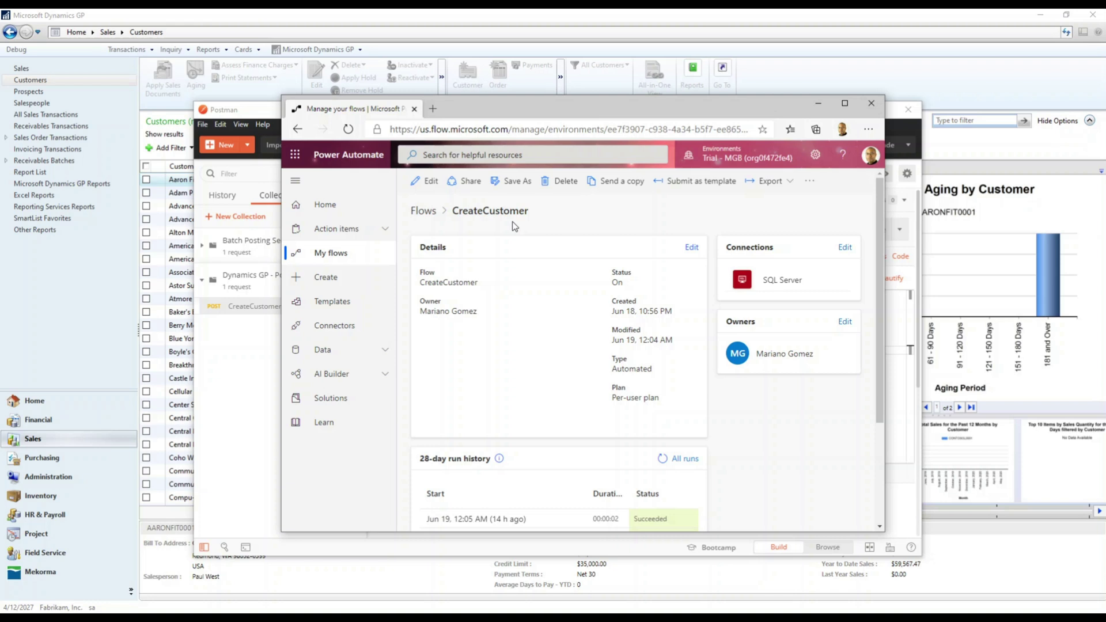
pyautogui.click(240, 108)
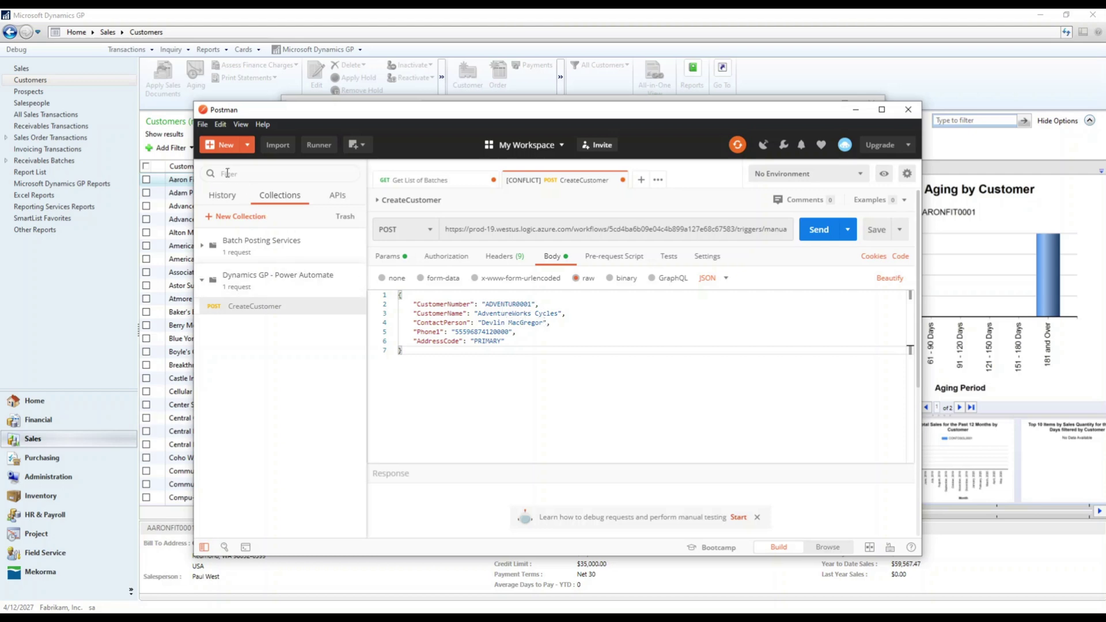
pyautogui.click(160, 129)
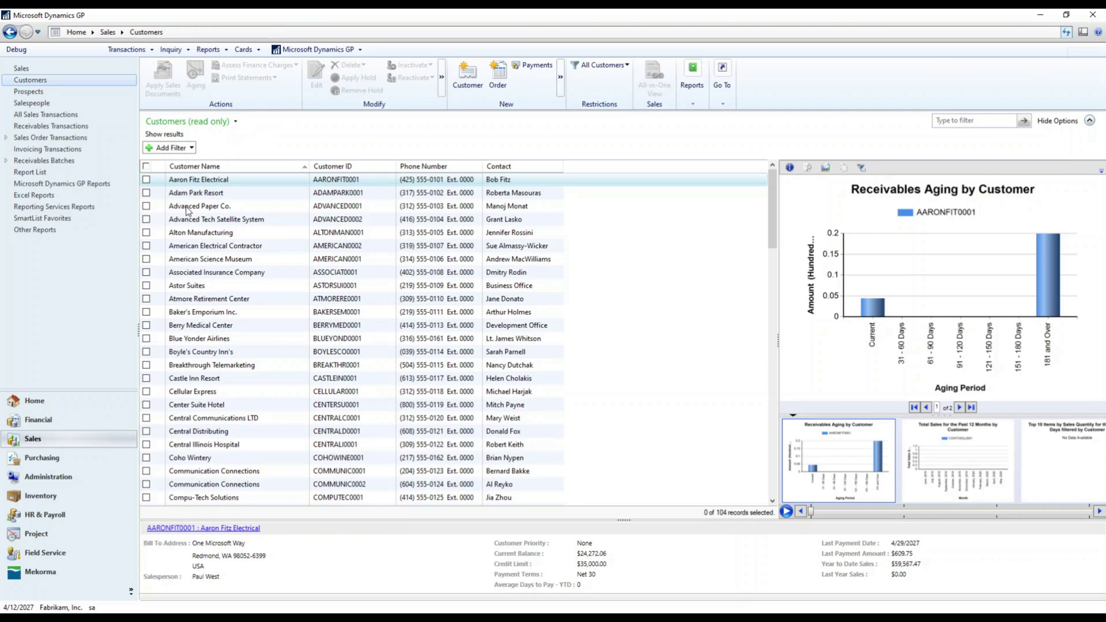
pyautogui.moveTo(202, 618)
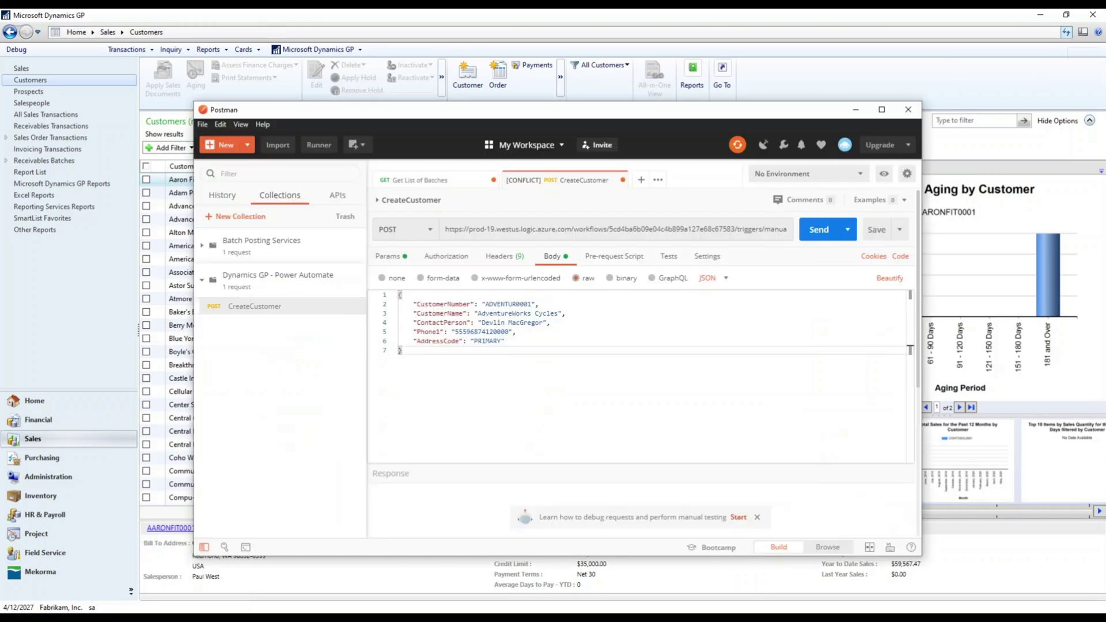
pyautogui.click(242, 618)
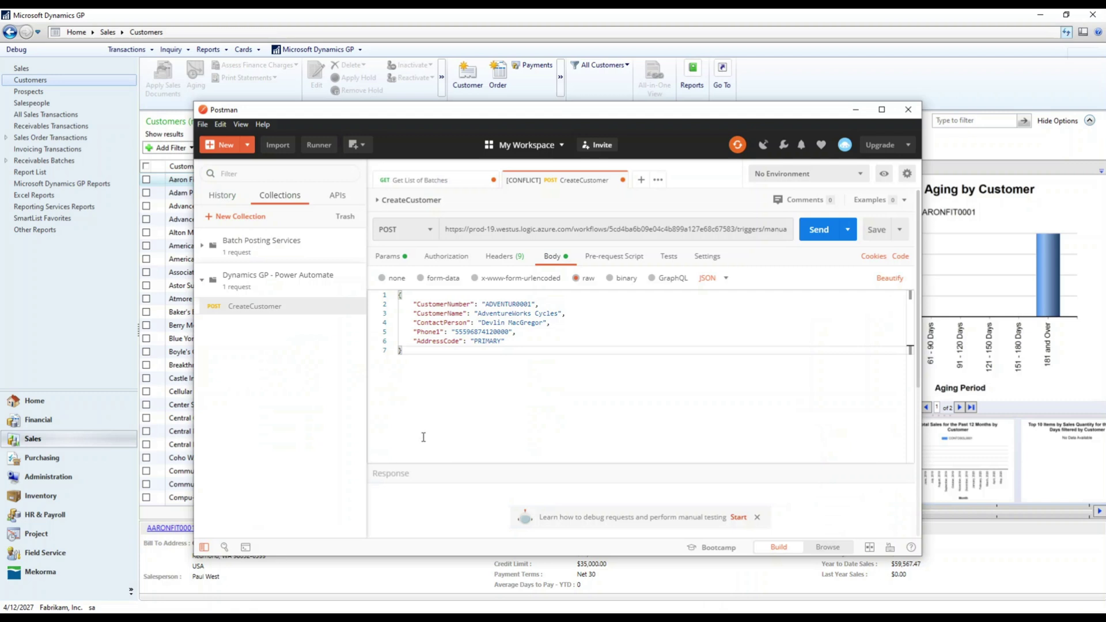
# Send the CreateCustomer request, read the 200 OK reply with errorState 0, then minimize Postman.
pyautogui.click(814, 233)
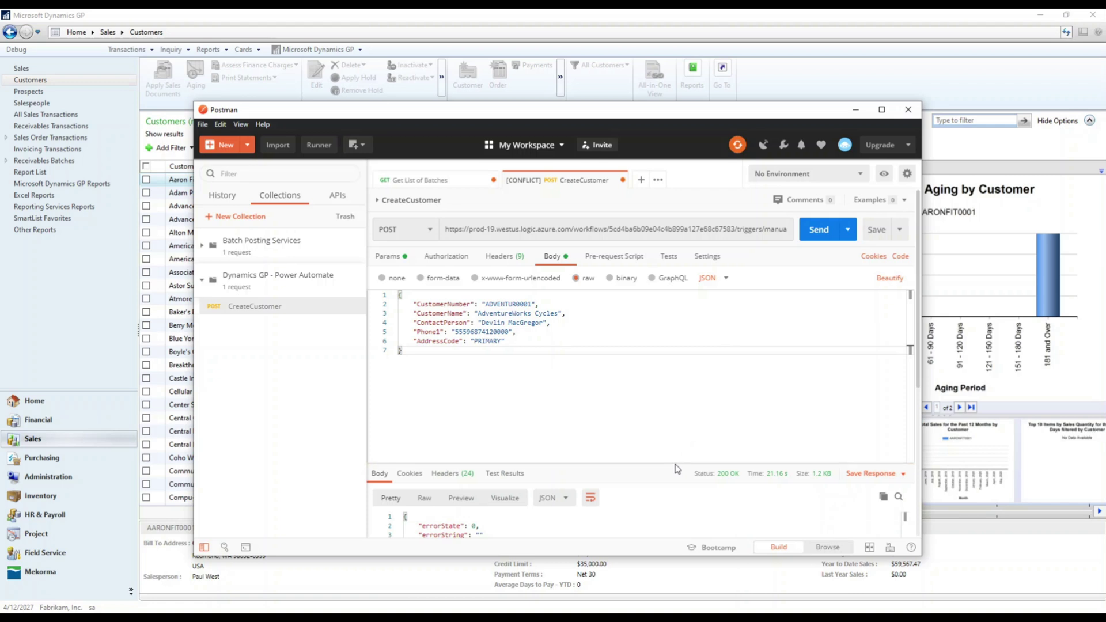
pyautogui.moveTo(677, 465); pyautogui.dragTo(627, 386)
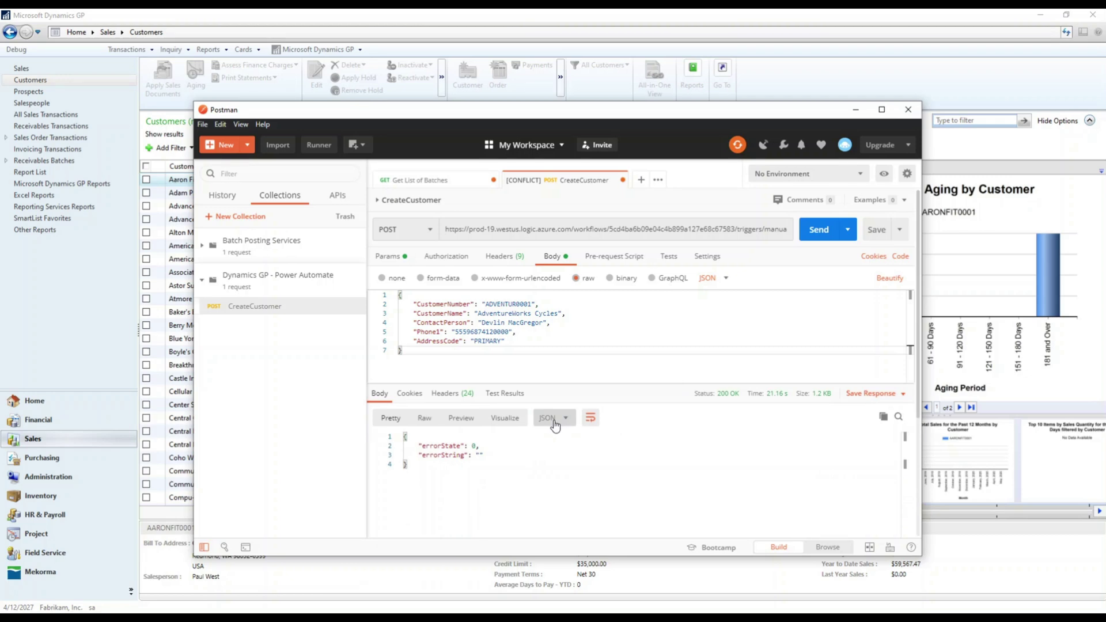
pyautogui.click(856, 110)
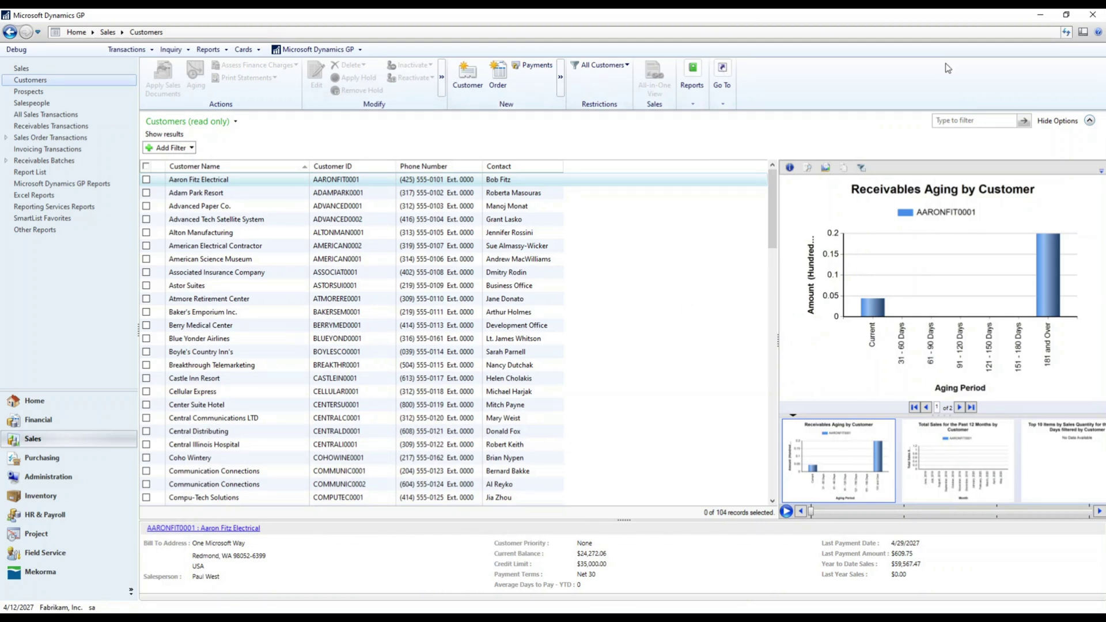
# Refresh the Customers list to 105 records and open AdventureWorks Cycles in Customer Maintenance.
pyautogui.click(1067, 33)
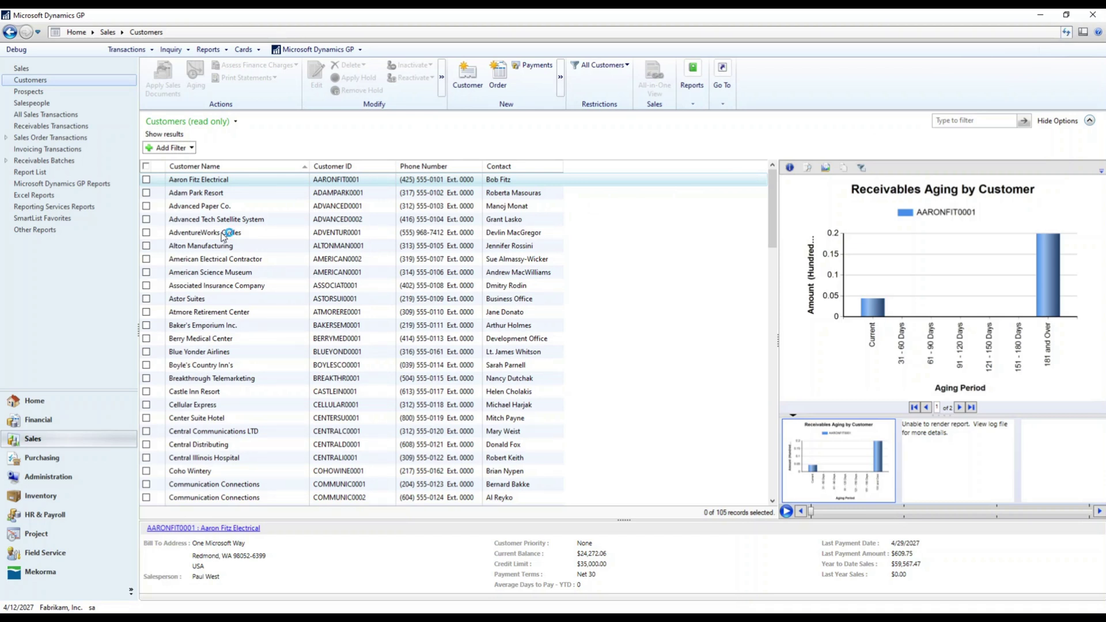
pyautogui.click(225, 234)
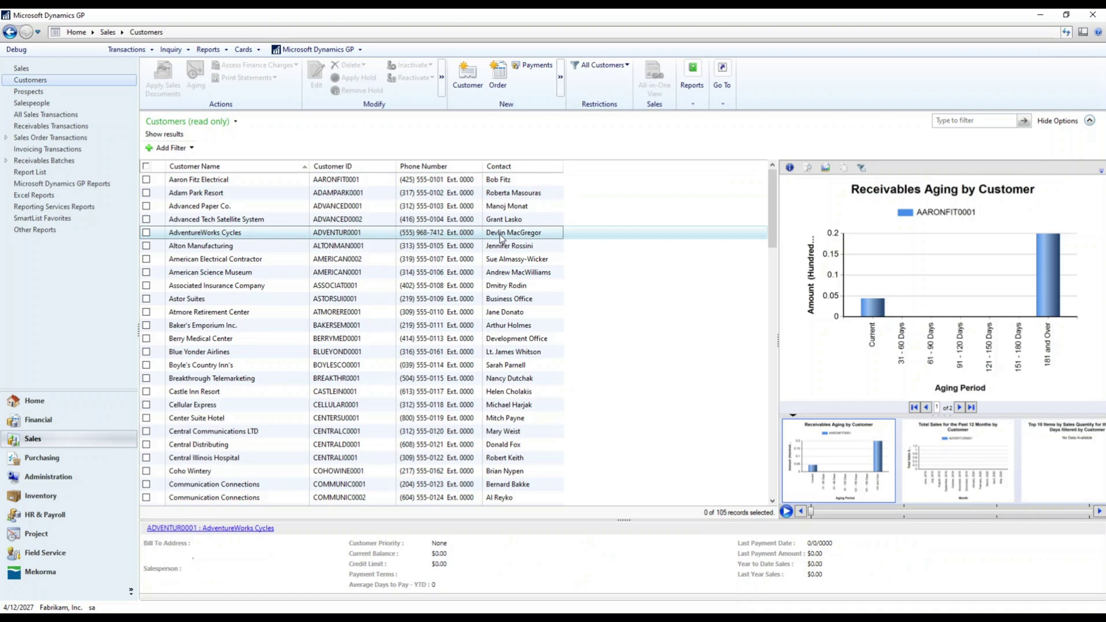
pyautogui.doubleClick(242, 236)
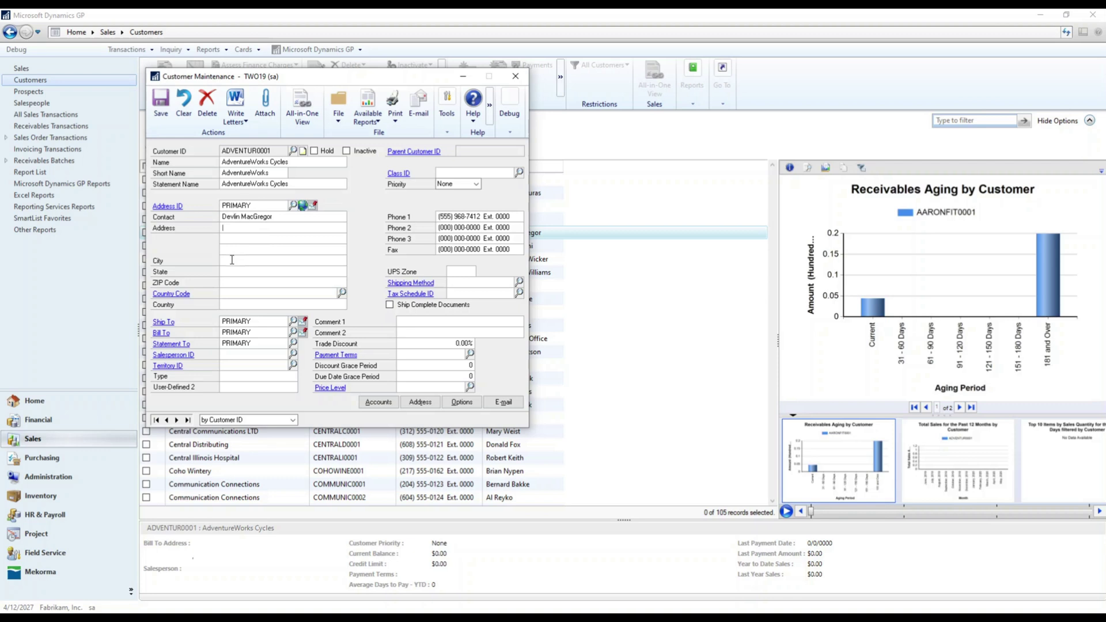
pyautogui.click(393, 538)
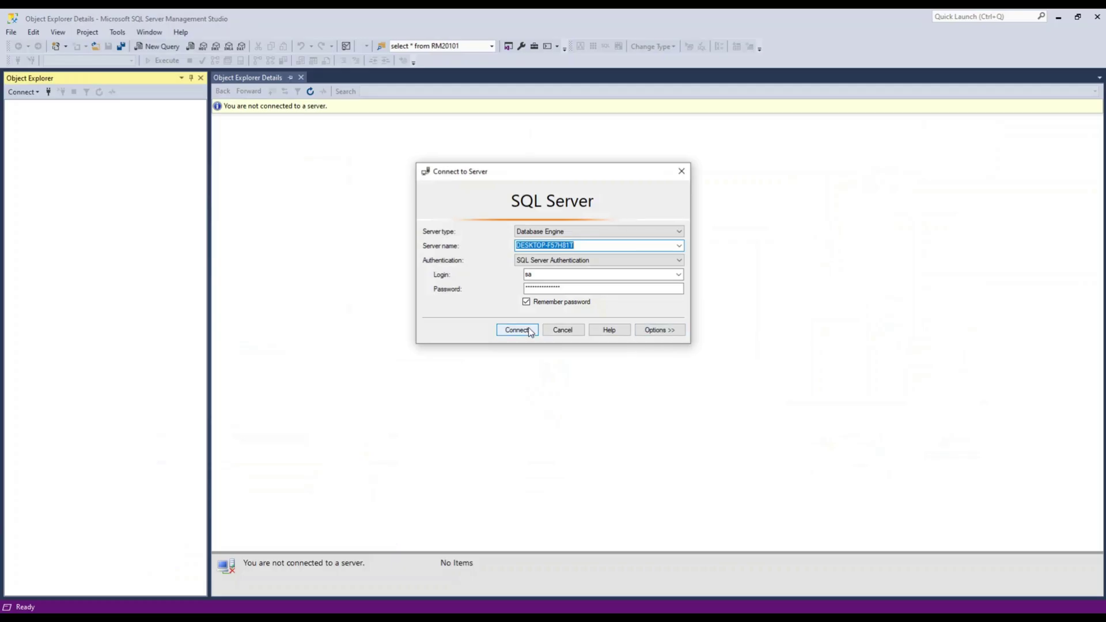
# Connect to the server and modify TWO19's flowUpdateCustomerRecord stored procedure.
pyautogui.click(526, 329)
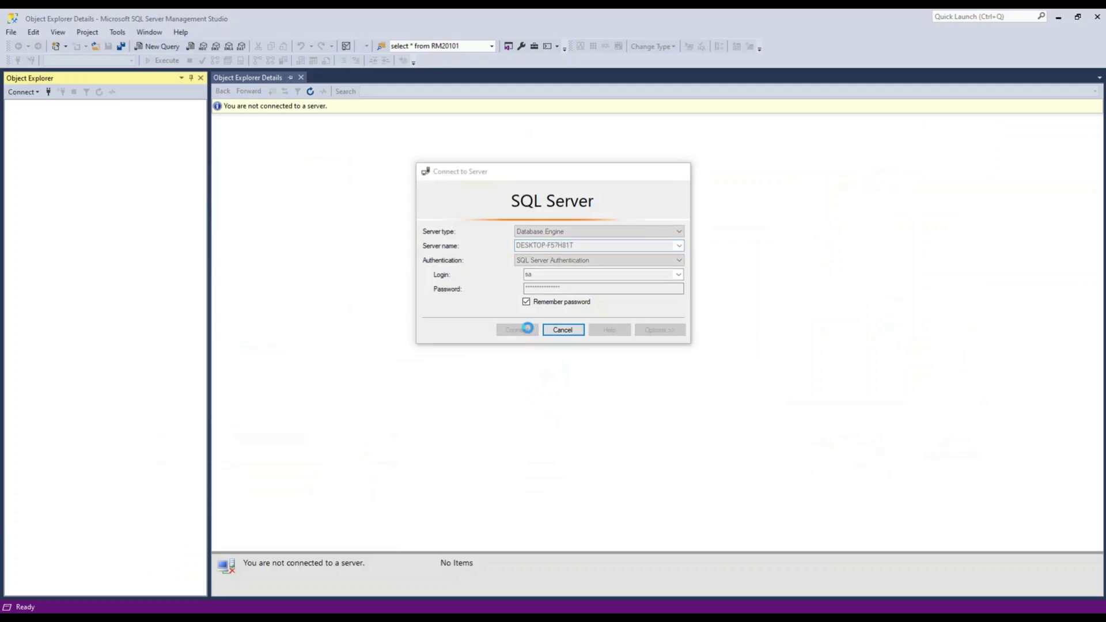
pyautogui.click(22, 116)
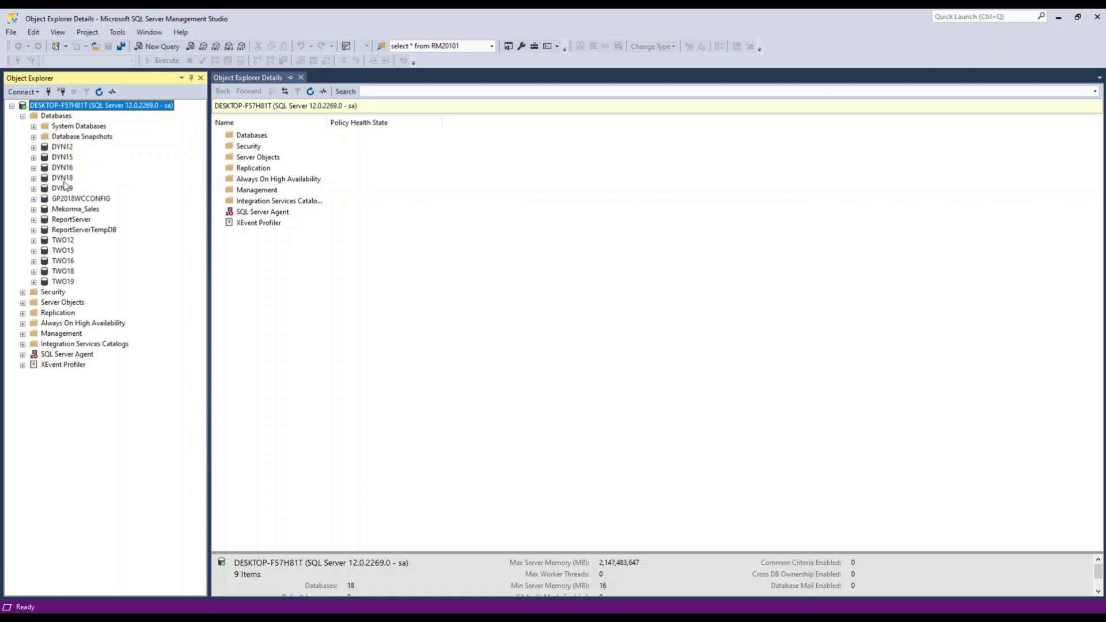
pyautogui.click(33, 282)
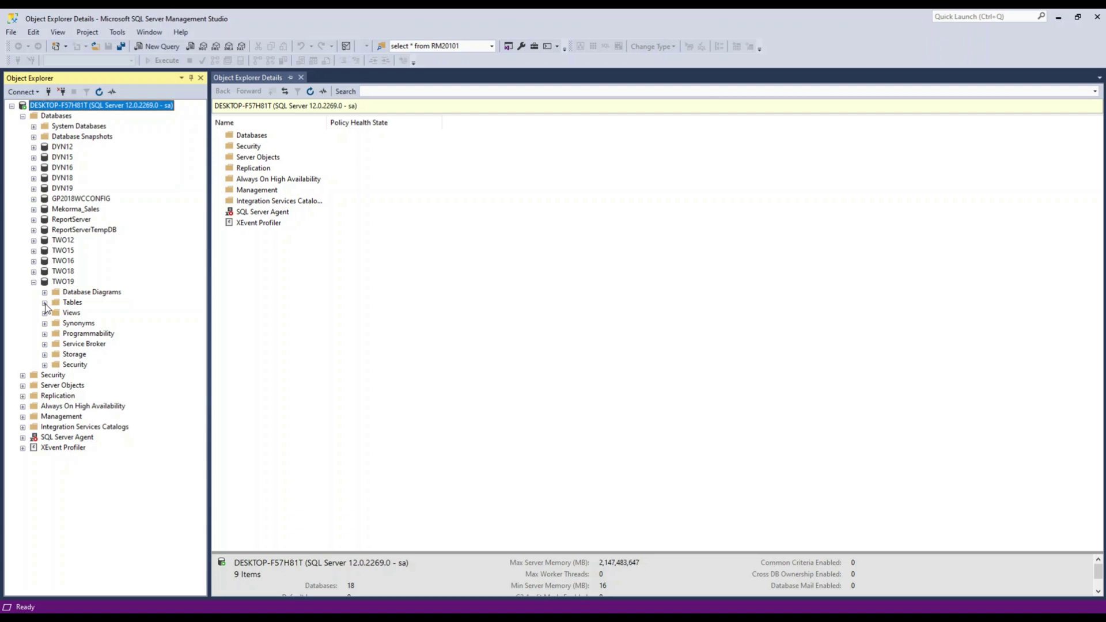
pyautogui.click(45, 333)
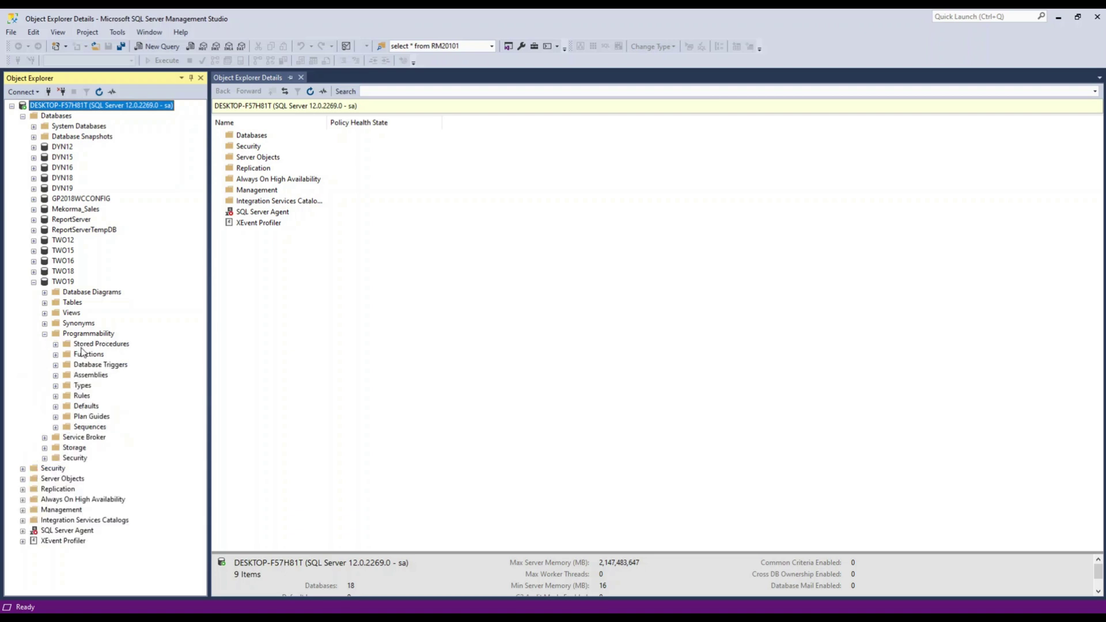
pyautogui.click(56, 344)
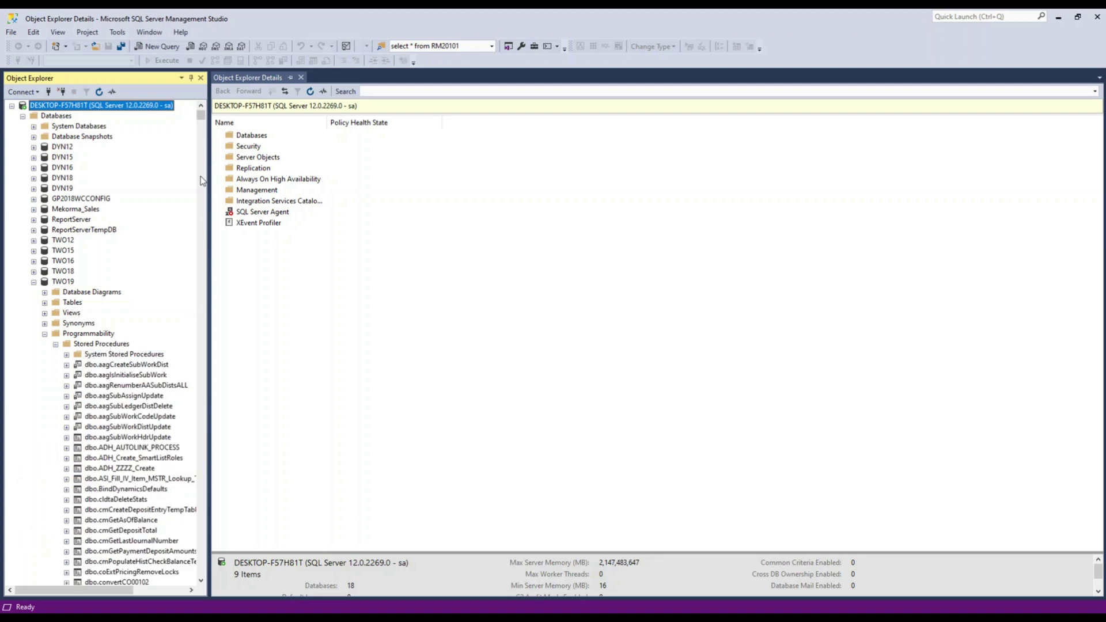
pyautogui.moveTo(201, 115); pyautogui.dragTo(201, 133)
pyautogui.rightClick(171, 109)
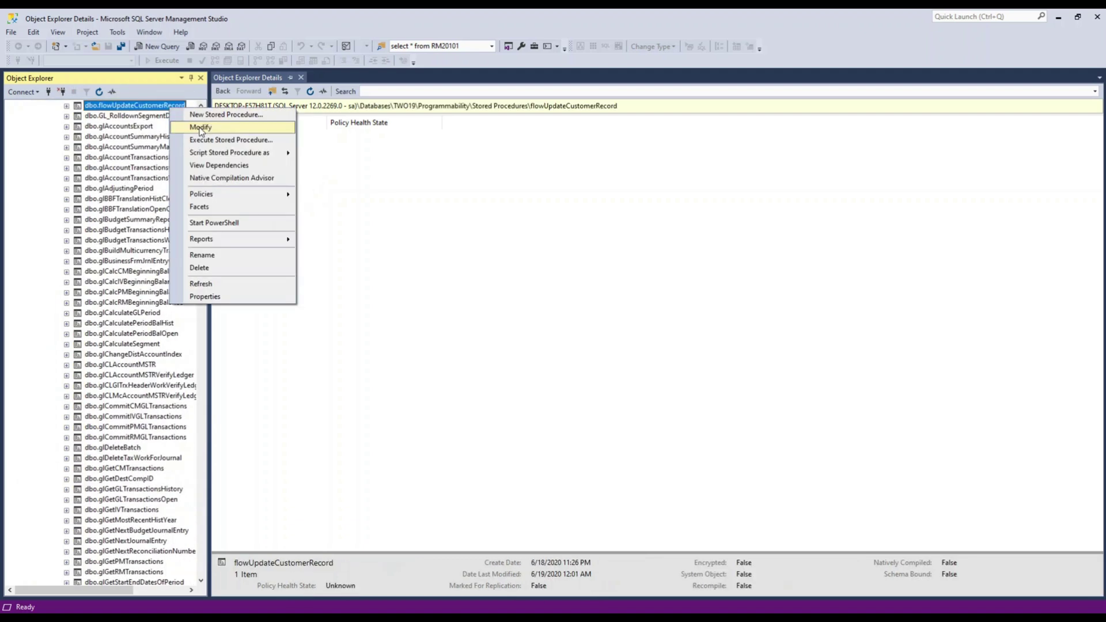
pyautogui.click(200, 128)
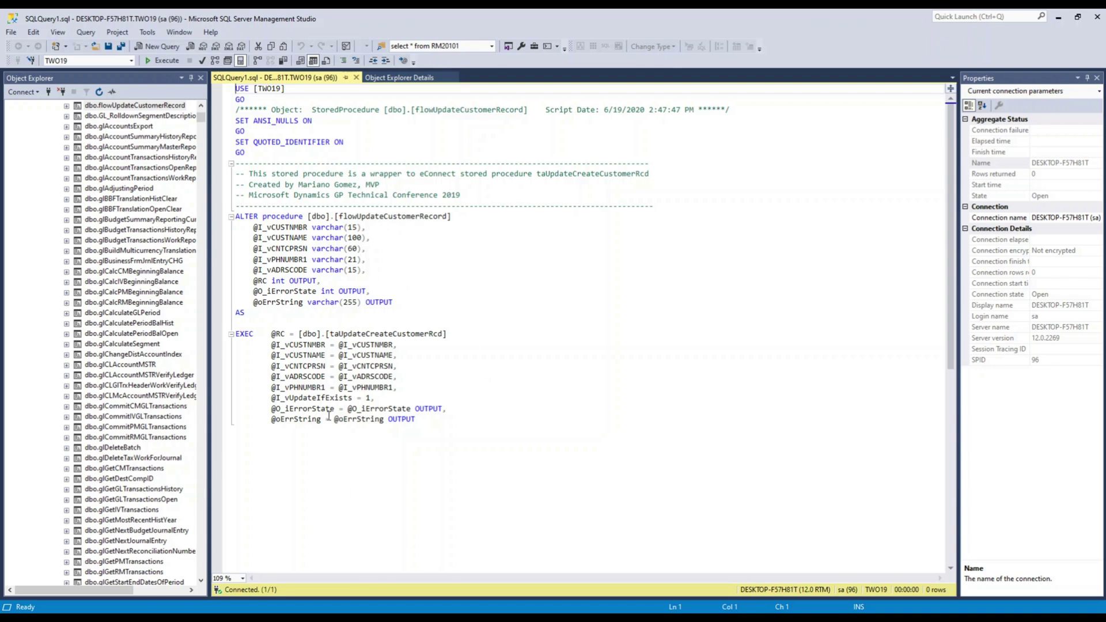
# Minimize SSMS and launch the browser to Power Automate's My flows page.
pyautogui.click(1059, 21)
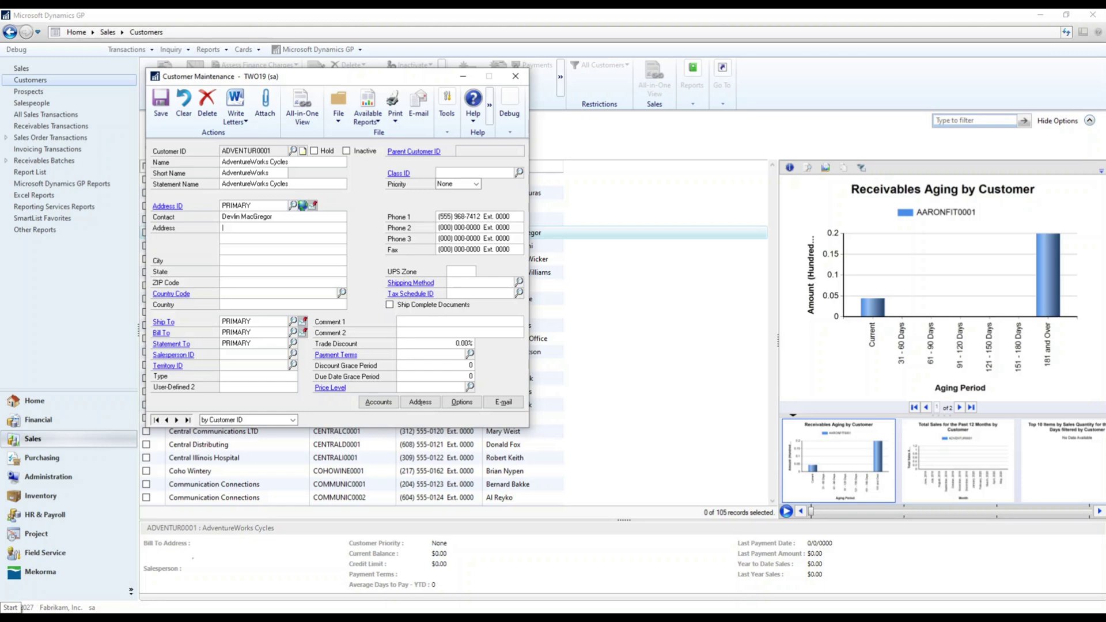
pyautogui.click(10, 608)
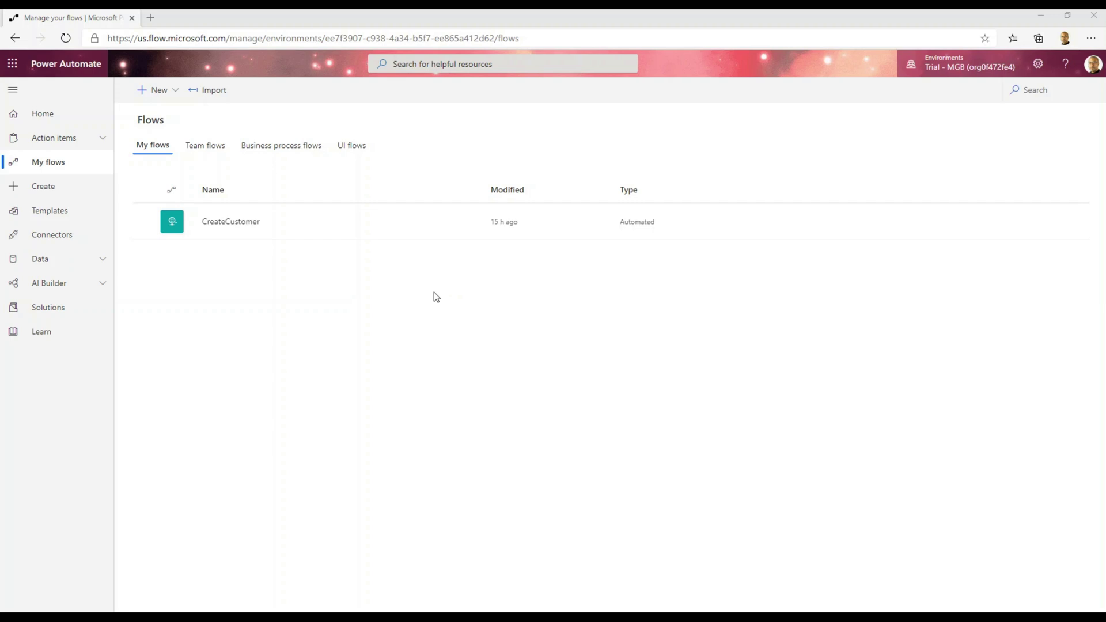
# Start a blank instant flow, skip the trigger prompt, and search triggers for 'http'.
pyautogui.click(159, 98)
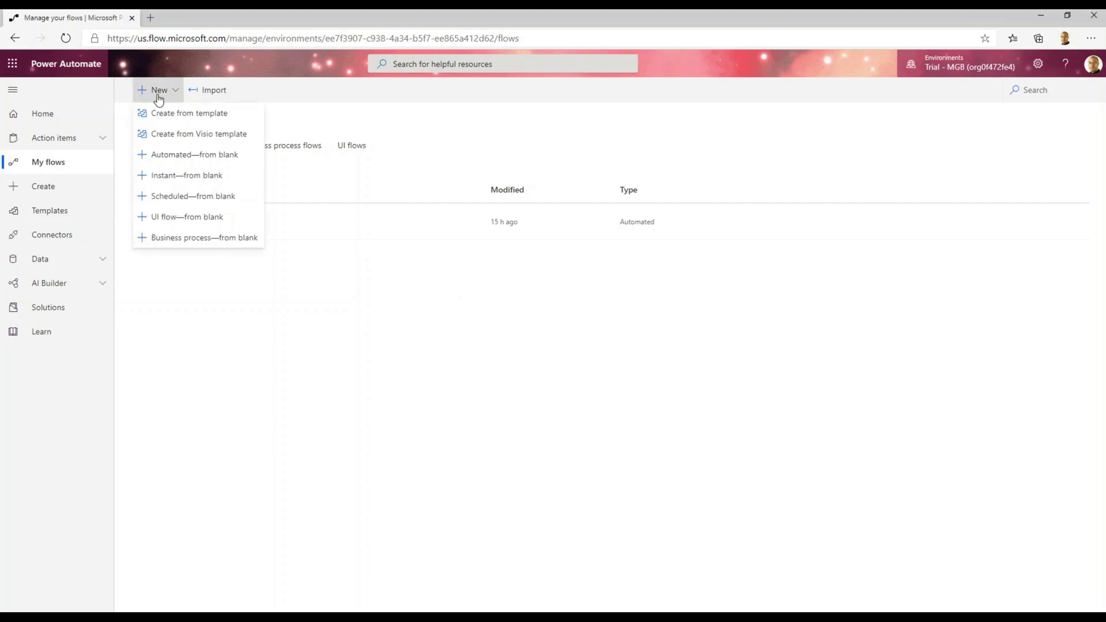
pyautogui.click(190, 176)
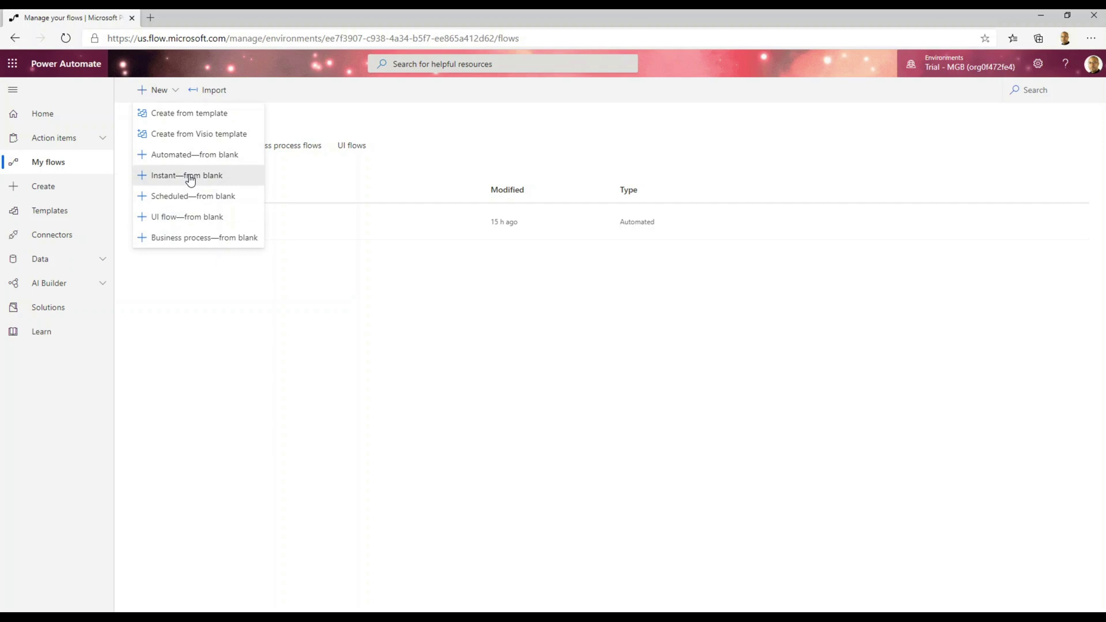
pyautogui.click(679, 480)
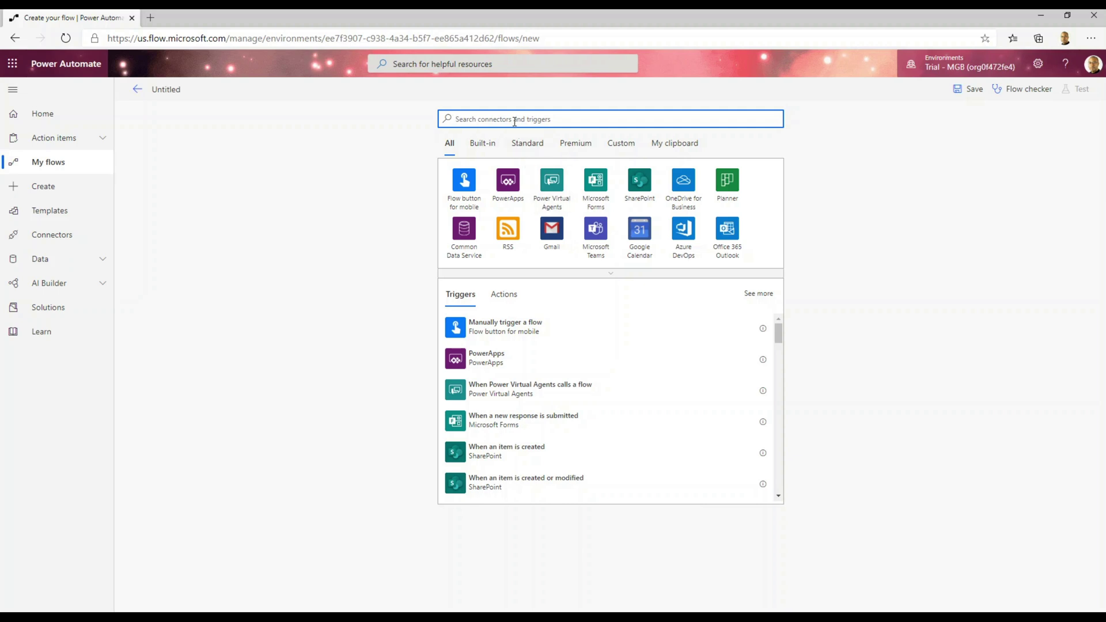
pyautogui.write('http')
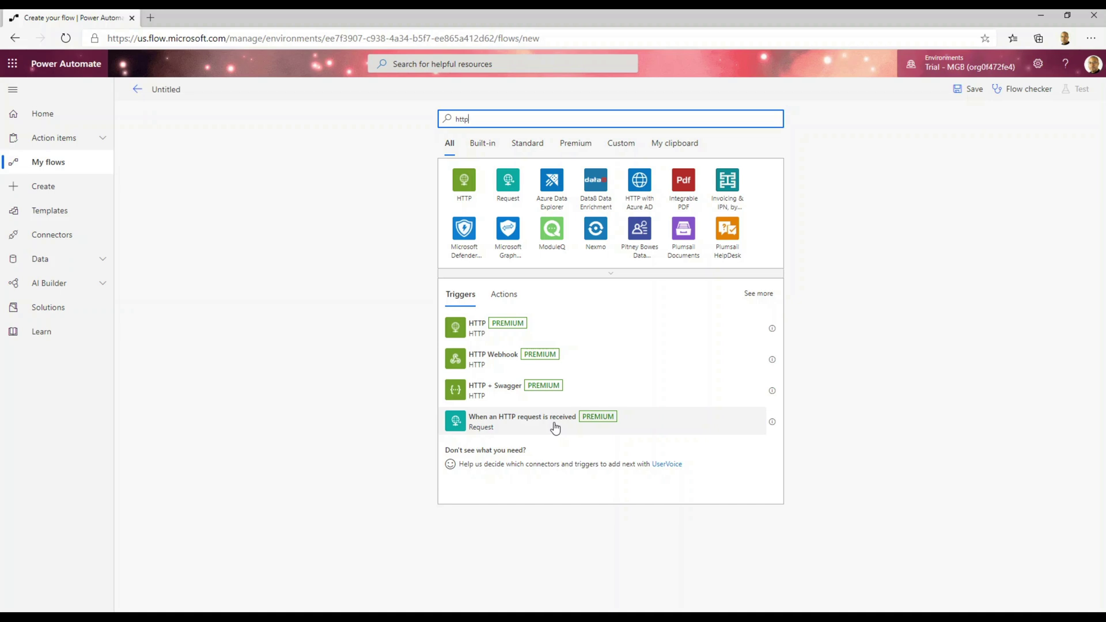
# Add the When an HTTP request is received trigger and review the sample payload in Notepad.
pyautogui.click(555, 427)
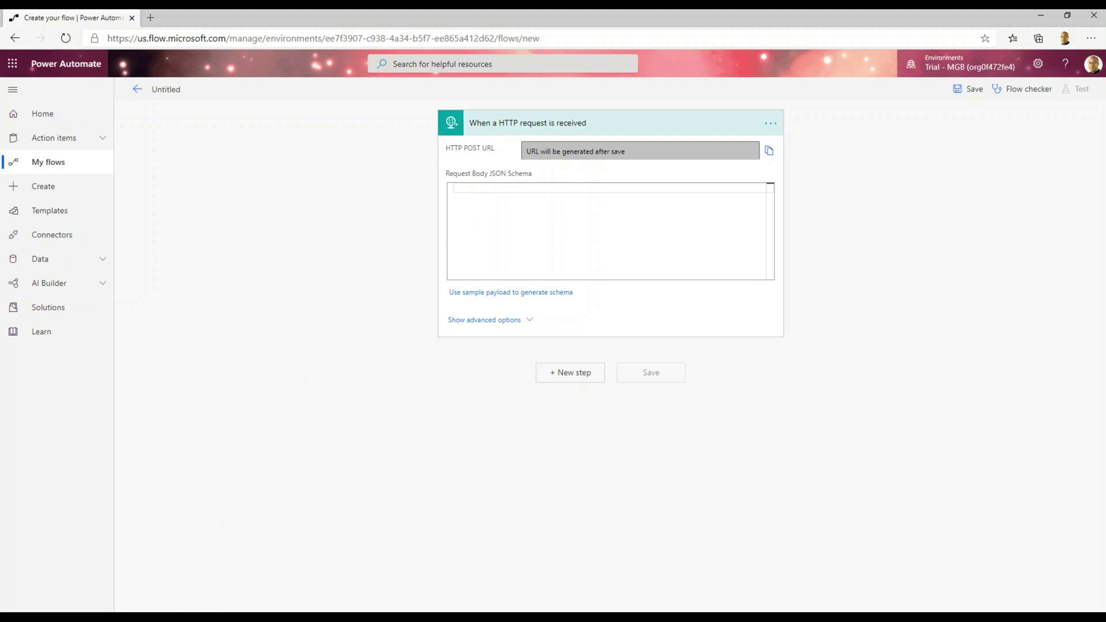
pyautogui.moveTo(261, 614)
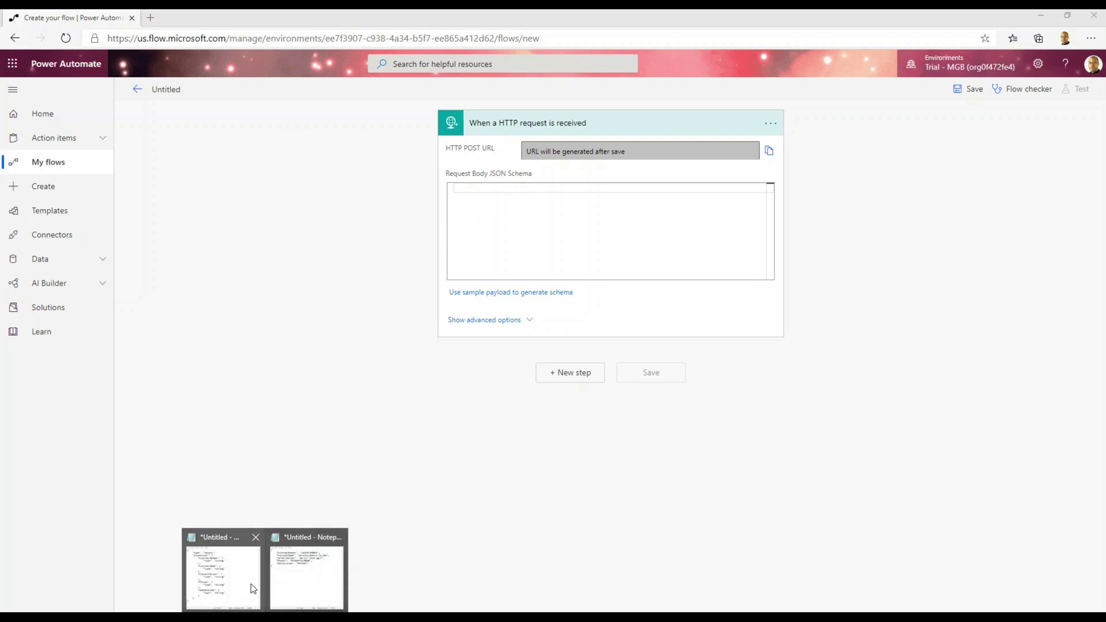
pyautogui.click(260, 595)
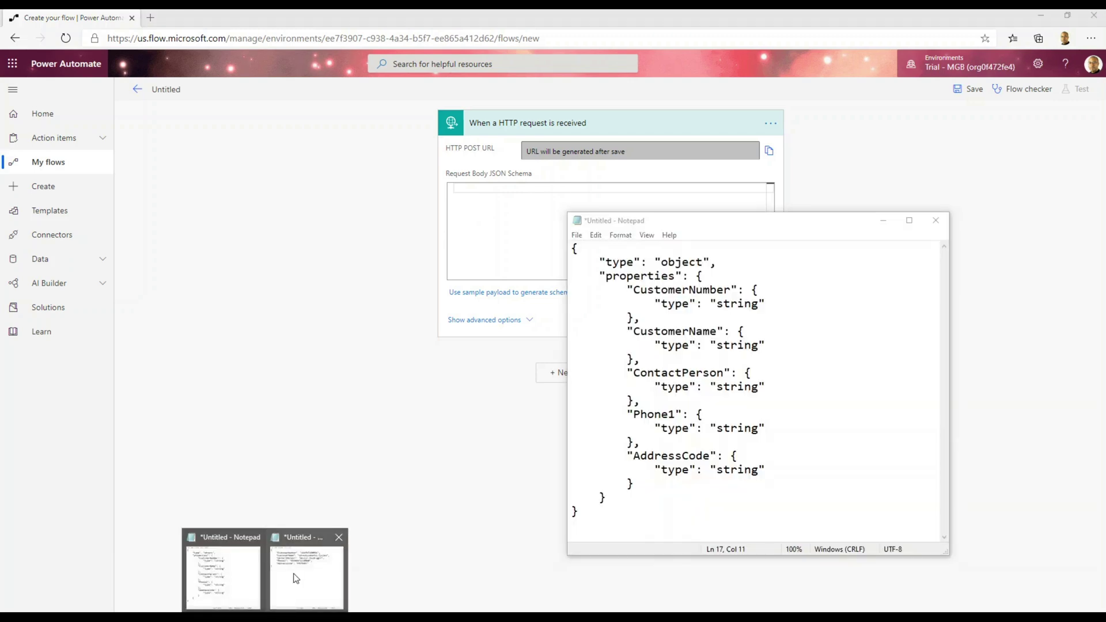
pyautogui.click(306, 570)
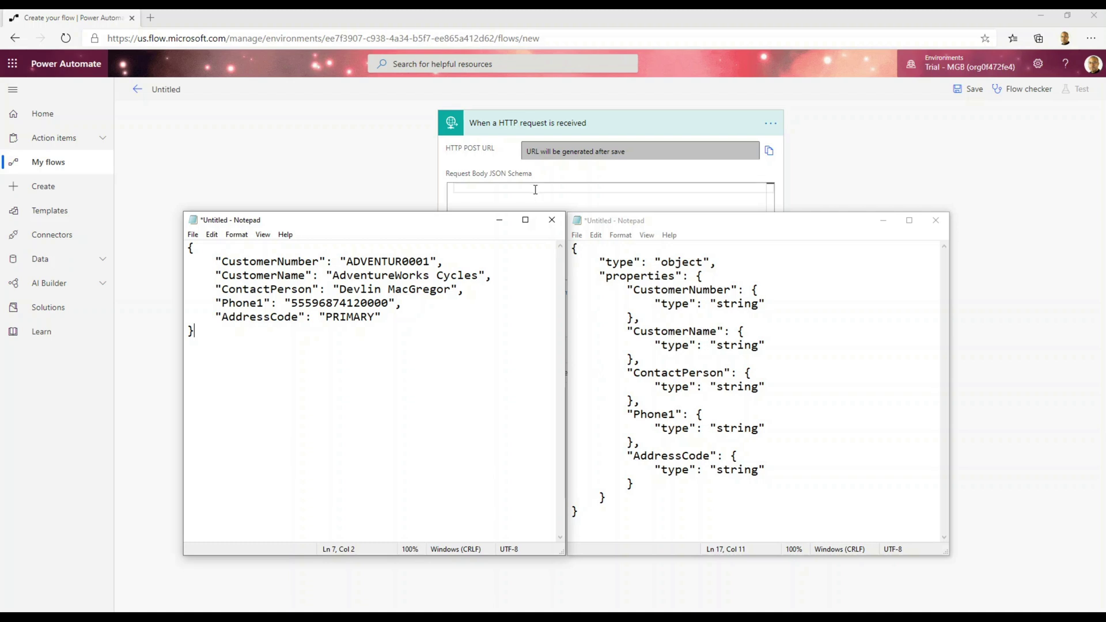
pyautogui.click(511, 199)
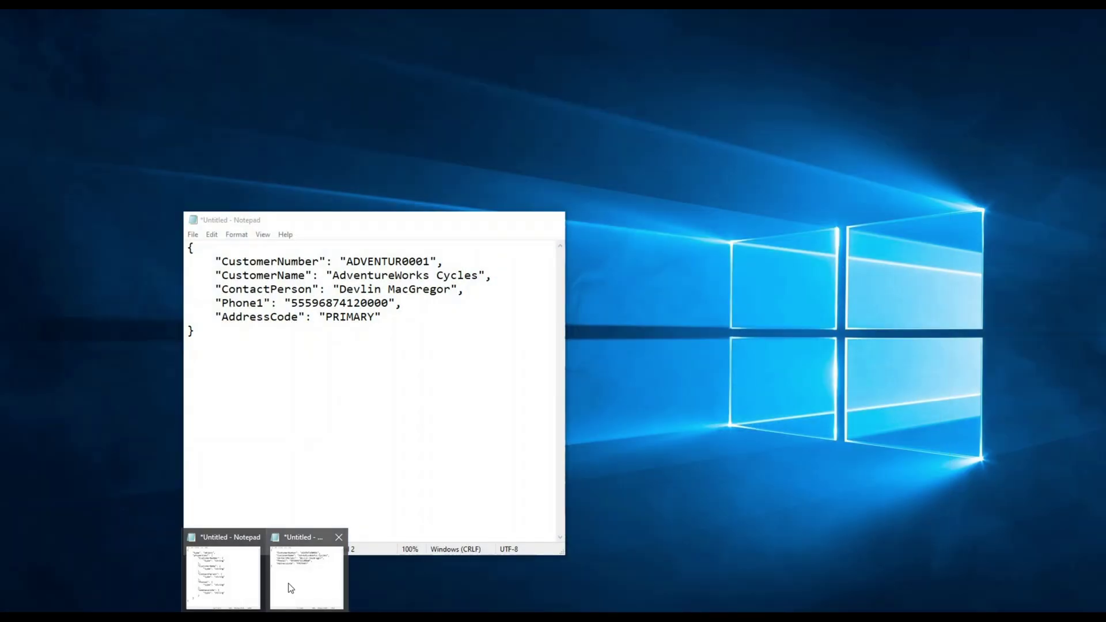
# Check the request body in Postman and copy the sample customer JSON from Notepad.
pyautogui.click(236, 599)
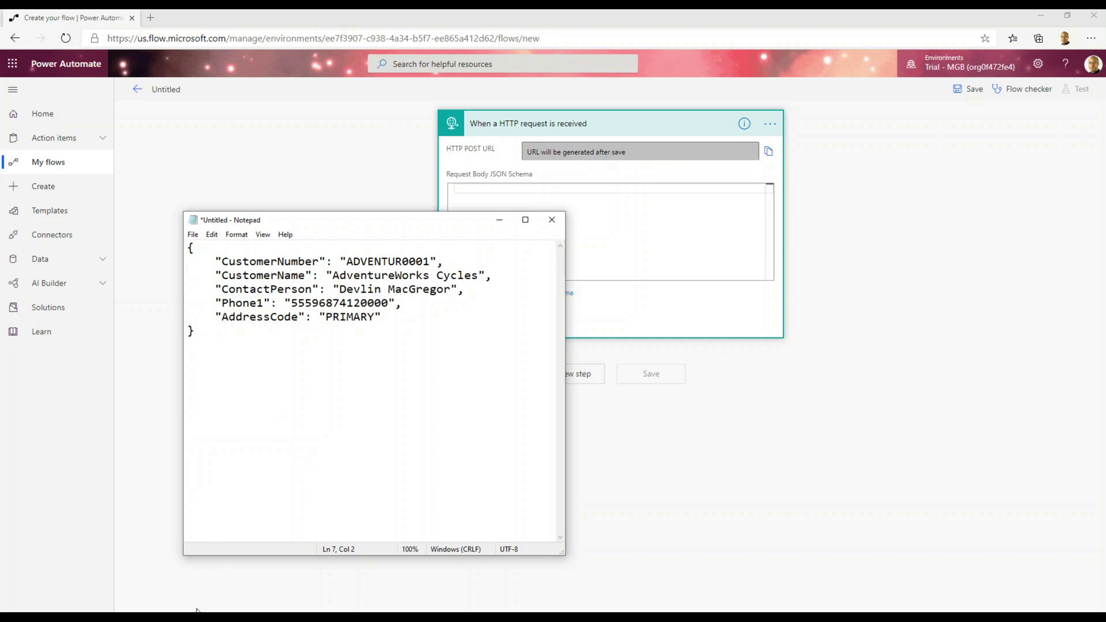
pyautogui.hotkey('alt', 'Tab')
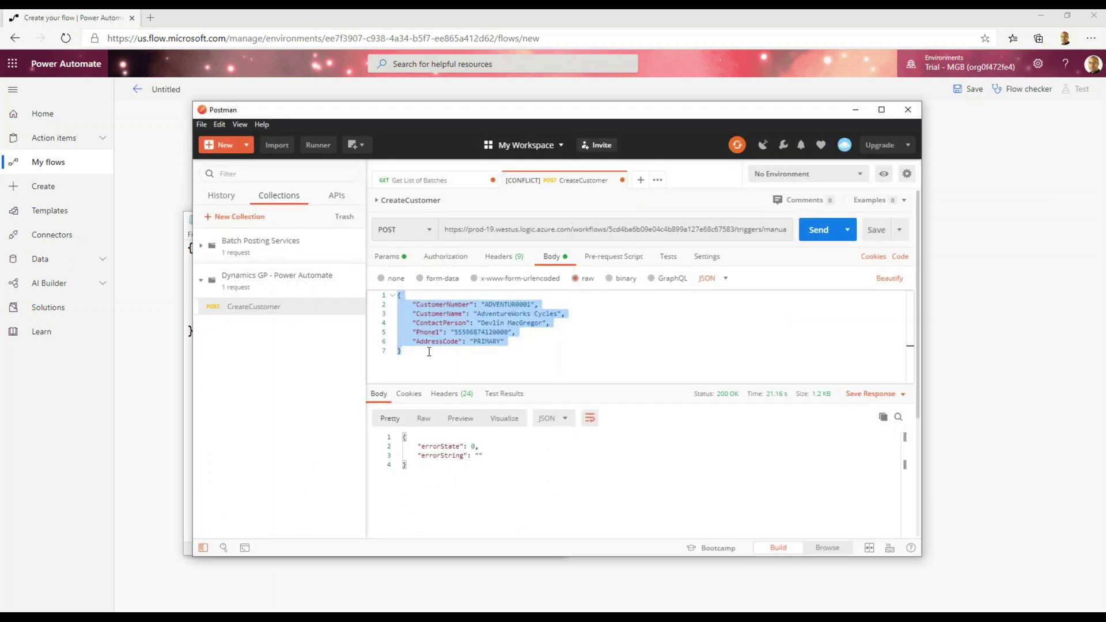
pyautogui.click(857, 109)
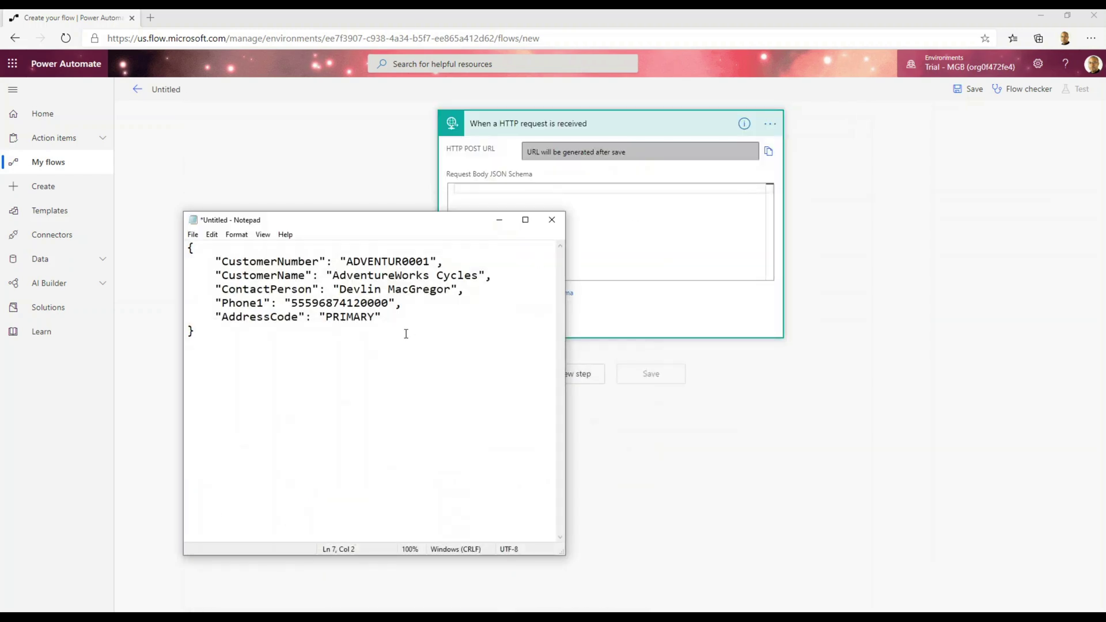
pyautogui.hotkey('ctrl', 'a')
pyautogui.hotkey('ctrl', 'c')
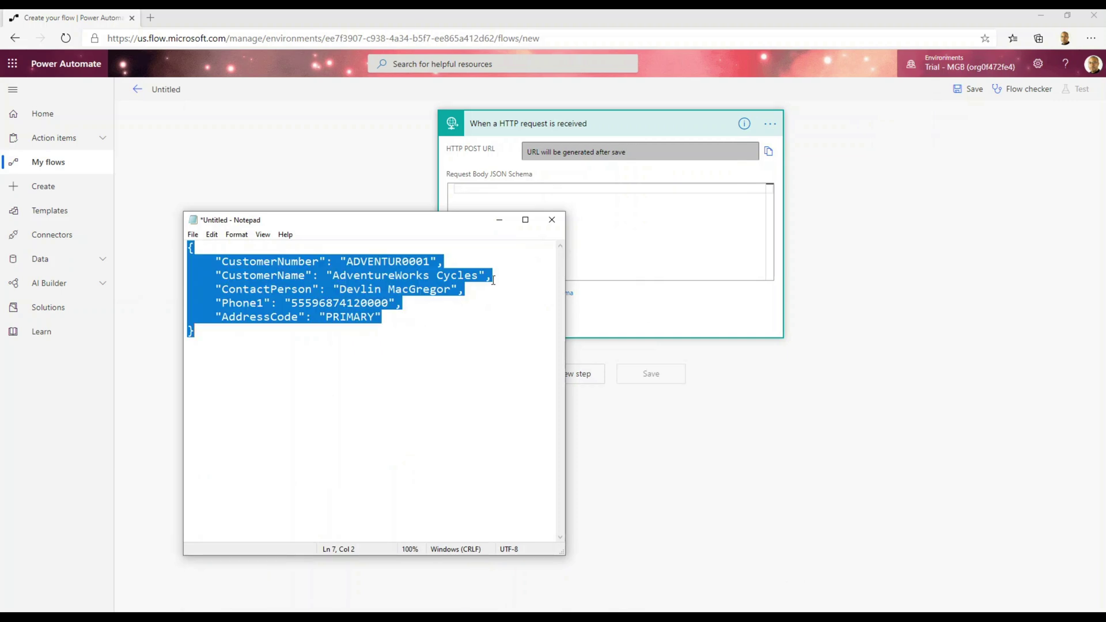
pyautogui.click(499, 219)
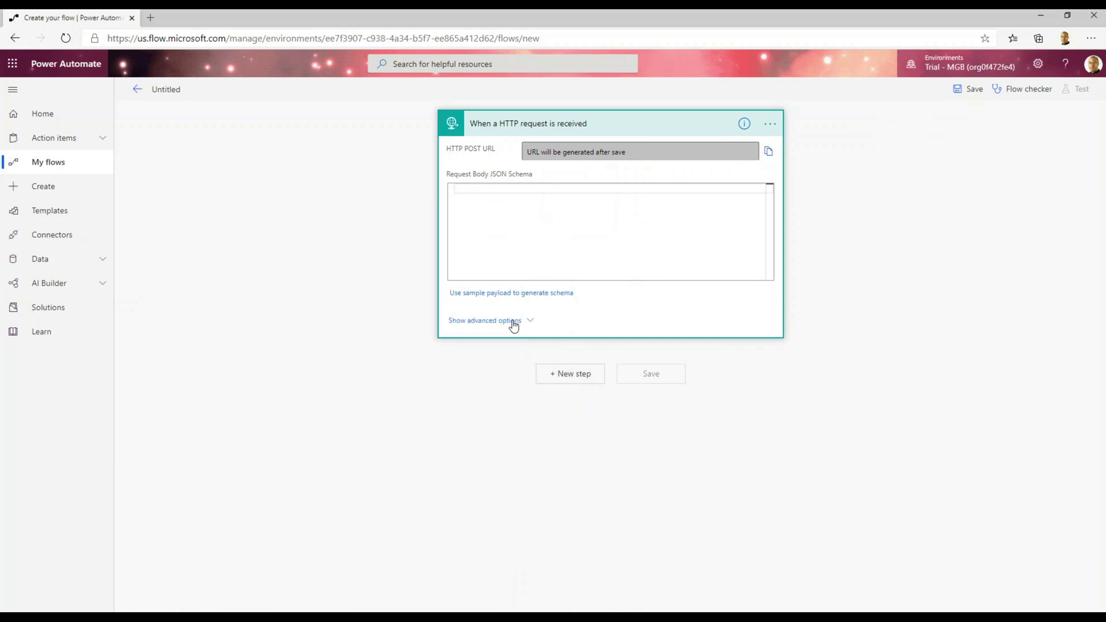
# Generate the trigger's body schema from the pasted customer JSON and compare it with Notepad.
pyautogui.click(496, 293)
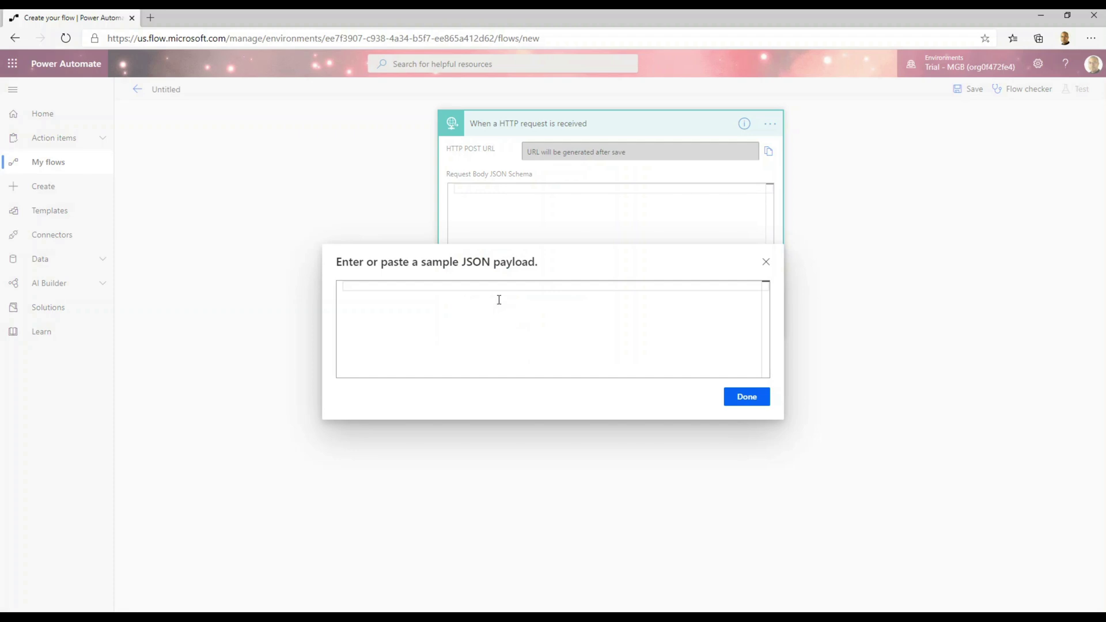
pyautogui.click(493, 289)
pyautogui.hotkey('ctrl', 'v')
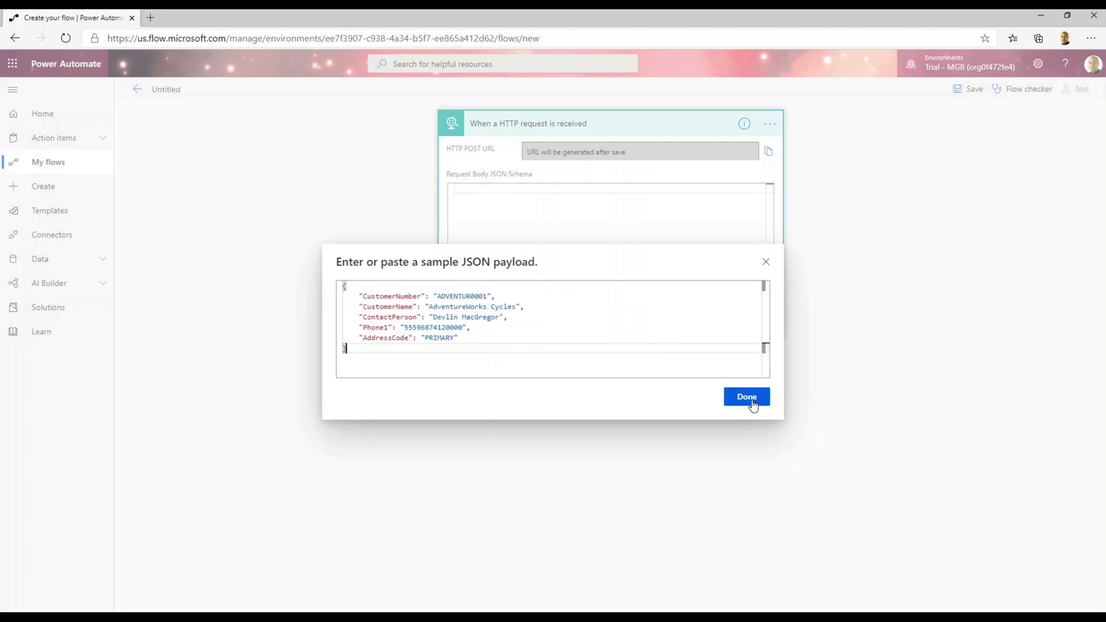
pyautogui.click(752, 400)
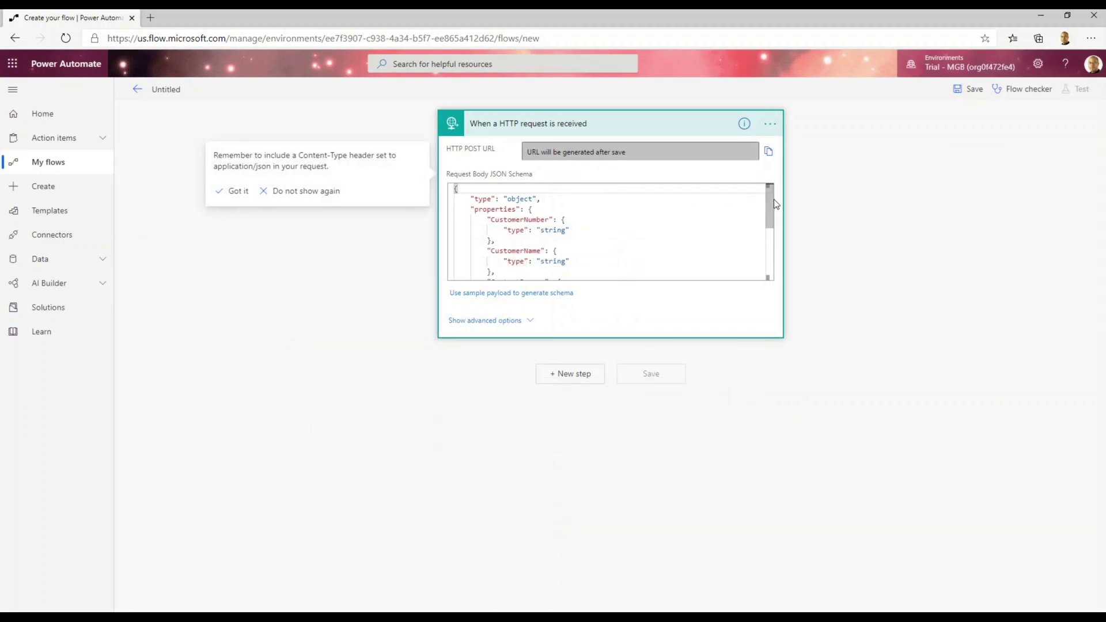
pyautogui.scroll(-1, 772, 227)
pyautogui.scroll(-4, 772, 226)
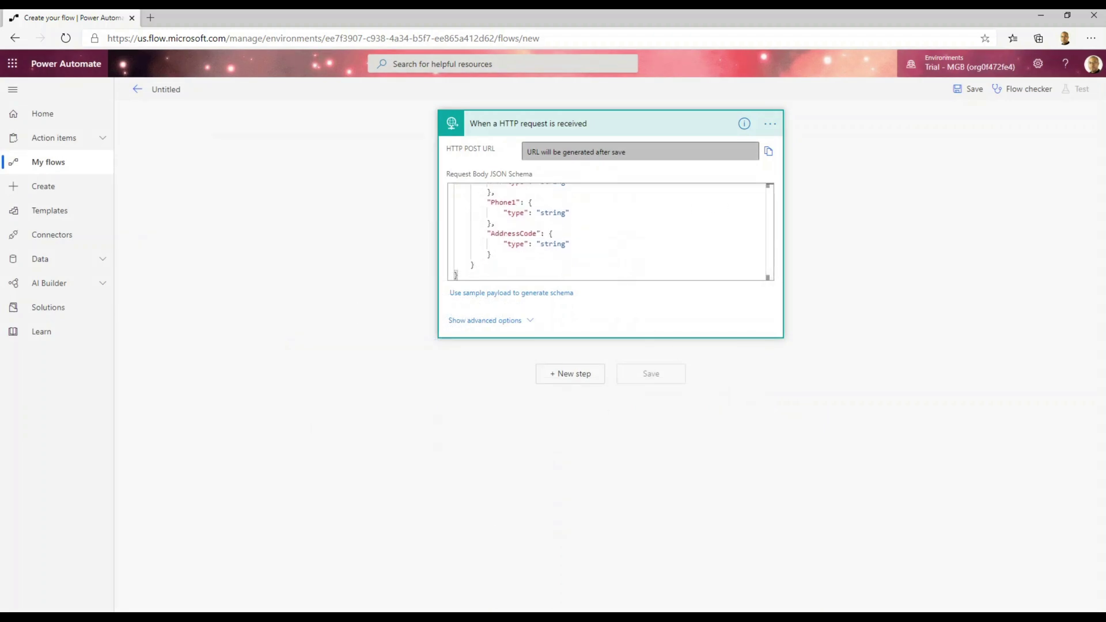
pyautogui.click(265, 616)
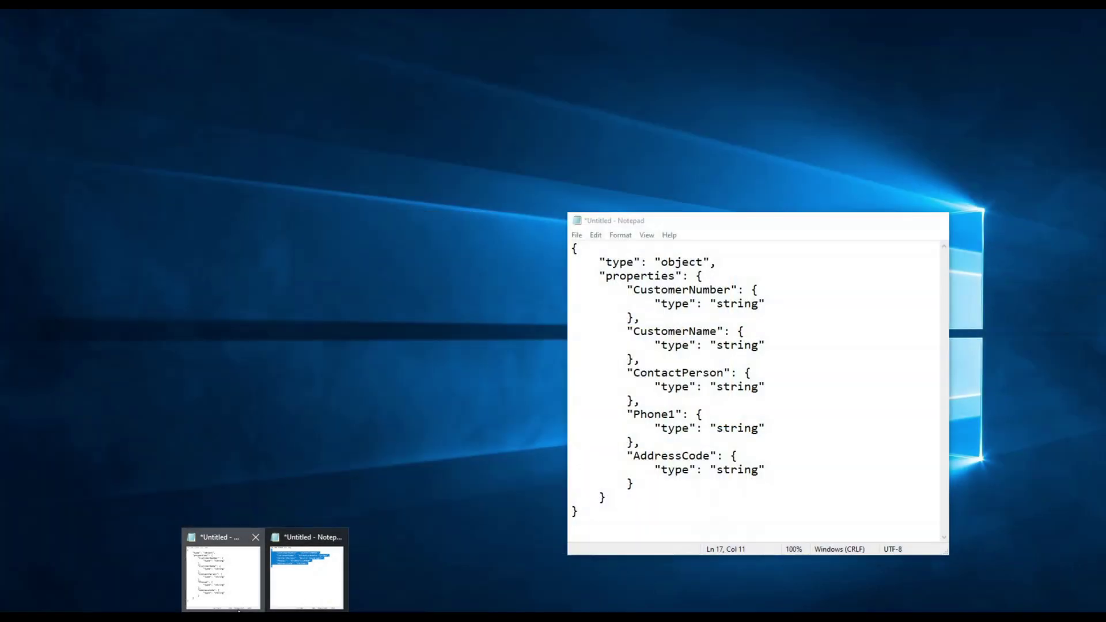
pyautogui.click(223, 577)
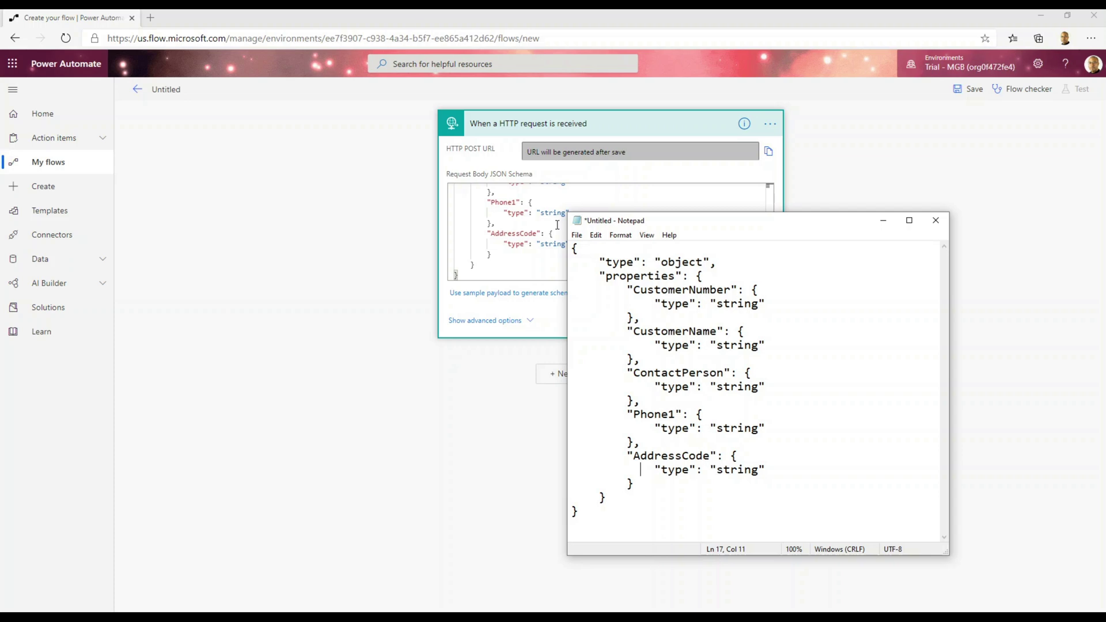
pyautogui.click(882, 221)
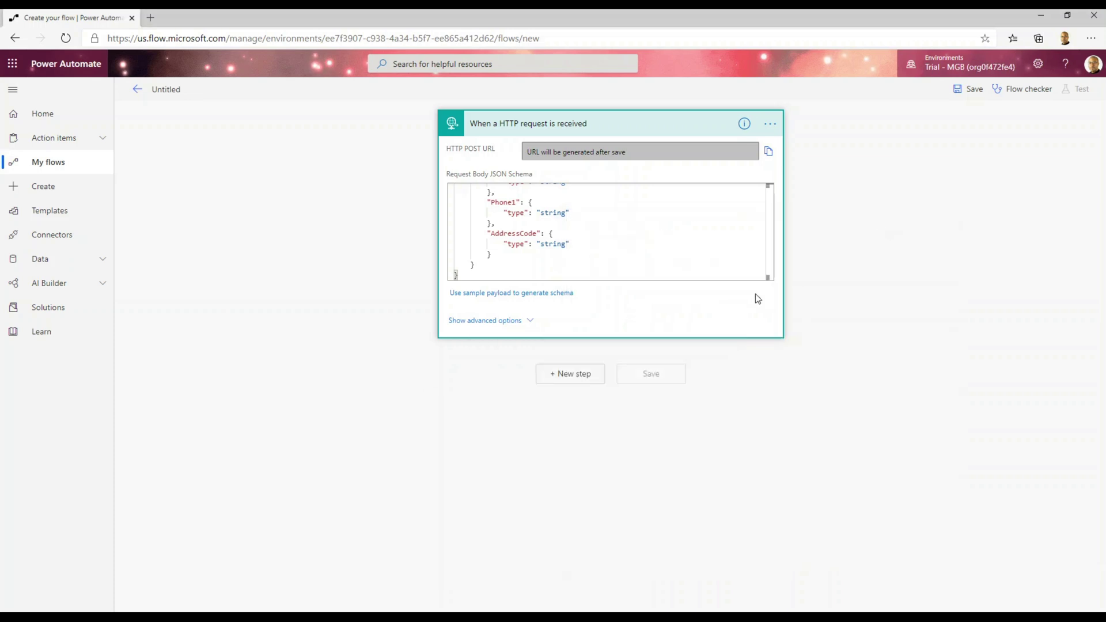
# Set the HTTP trigger's method to POST and its relative path to /Sales.
pyautogui.click(520, 323)
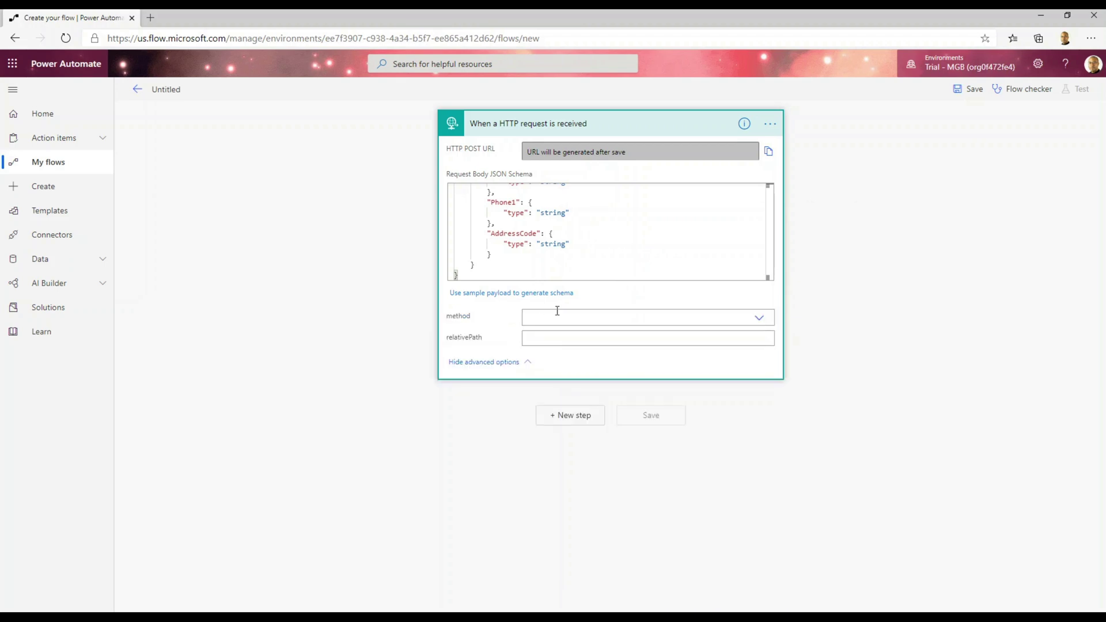
pyautogui.click(758, 320)
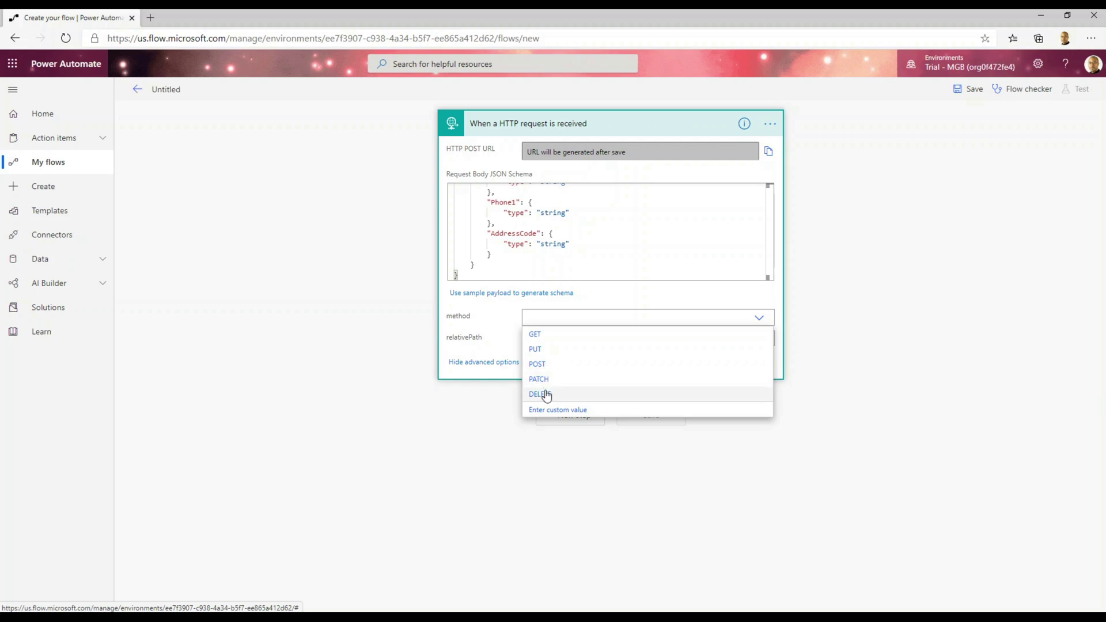
pyautogui.click(555, 366)
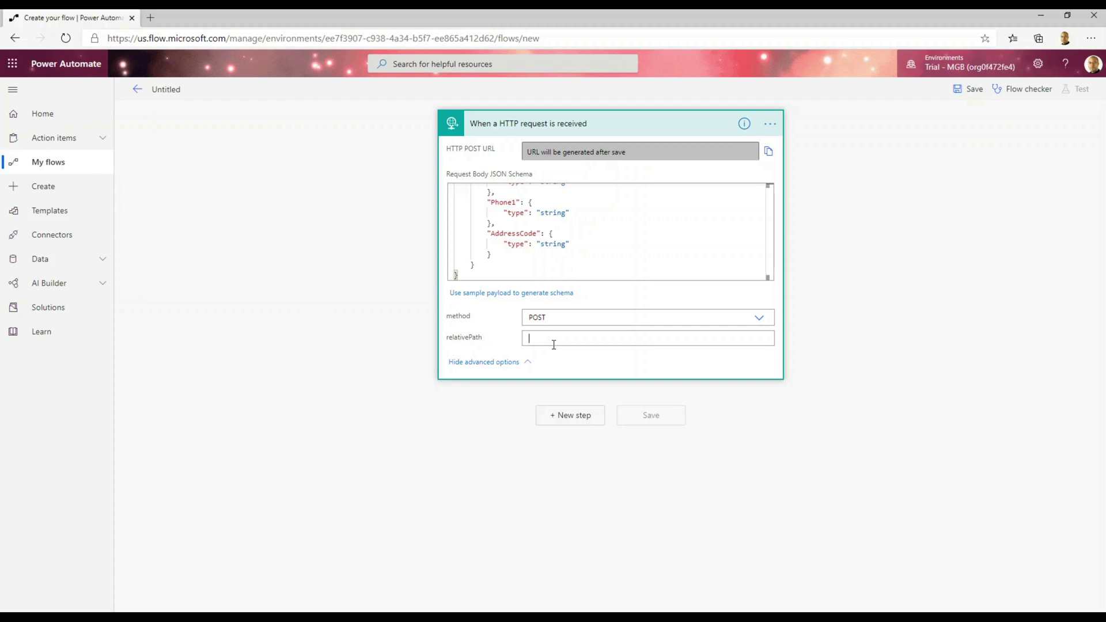
pyautogui.write('Sales')
pyautogui.click(585, 426)
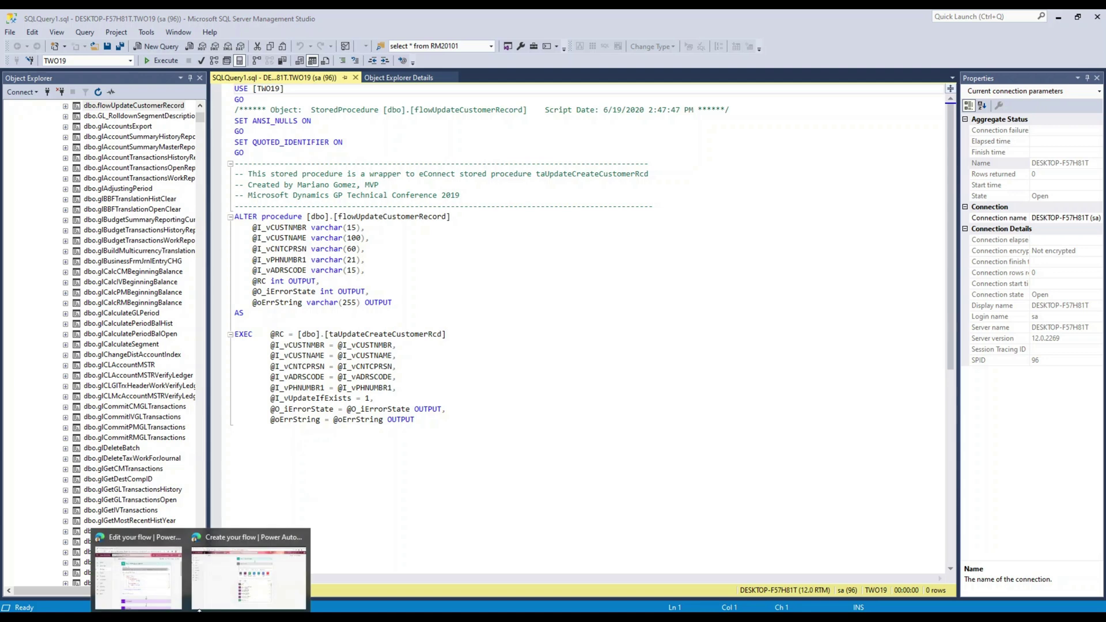
# Add an Initialize variable action after the trigger by searching 'variables'.
pyautogui.click(217, 600)
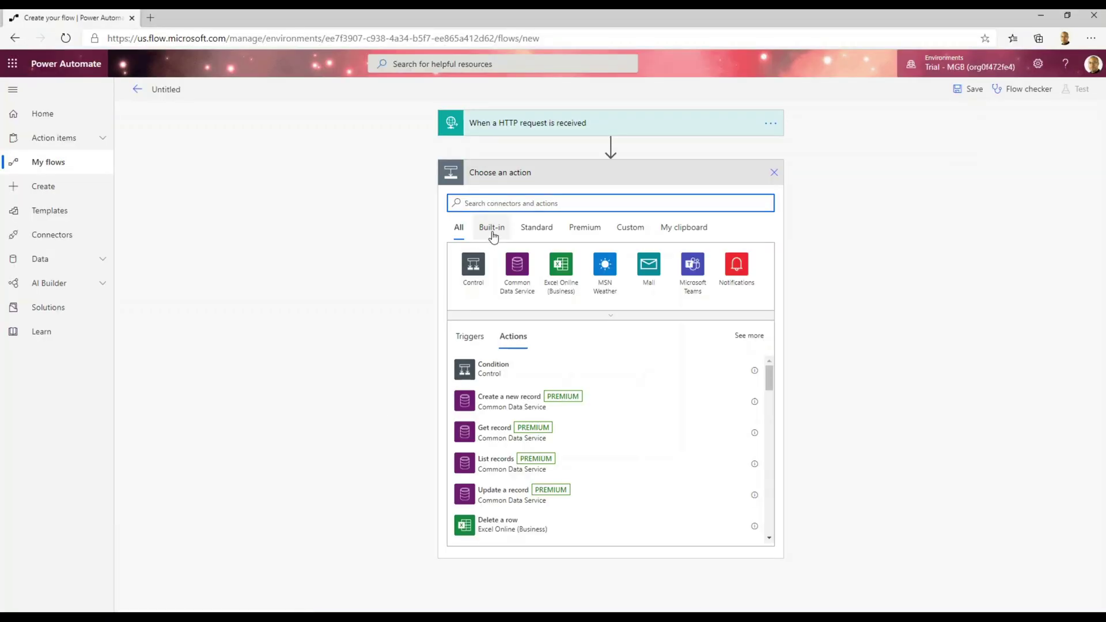
pyautogui.click(495, 205)
pyautogui.write('variables')
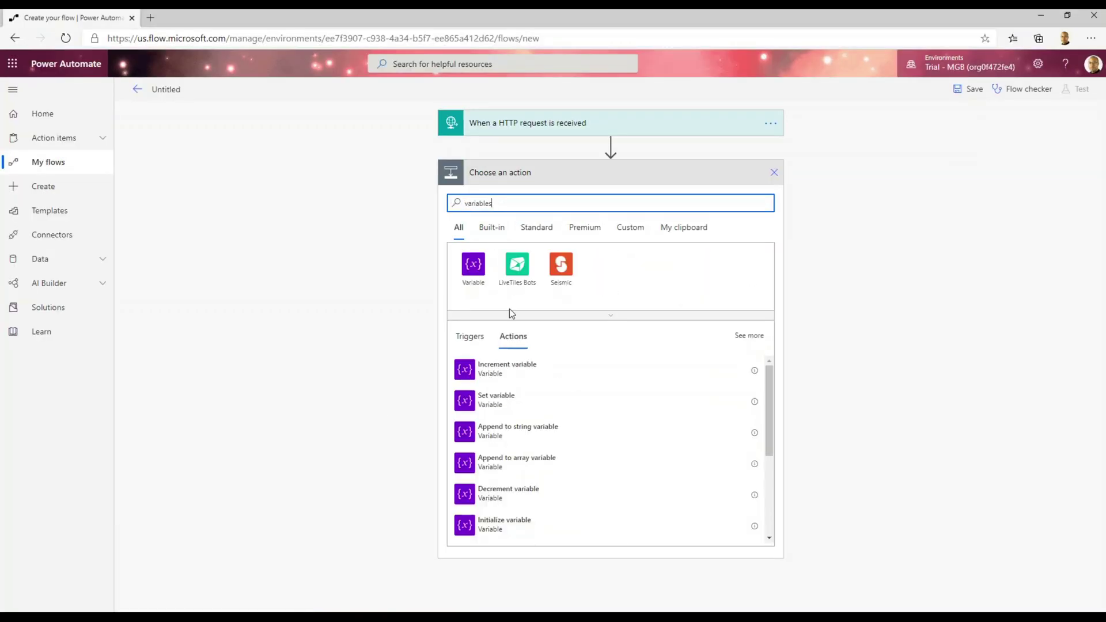
pyautogui.moveTo(770, 399); pyautogui.dragTo(770, 451)
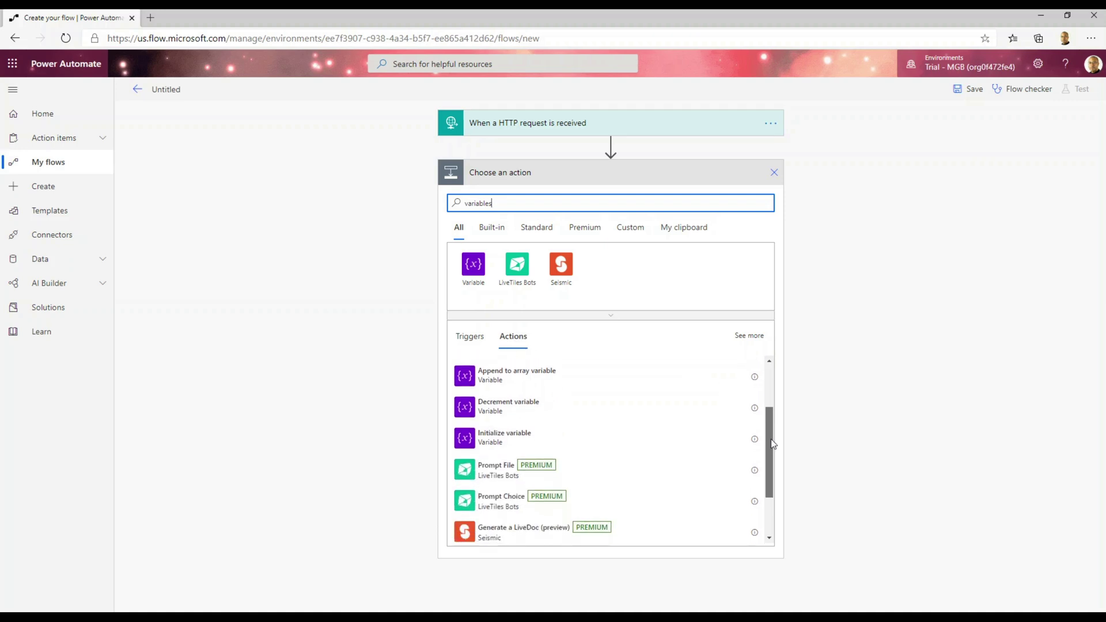
pyautogui.click(528, 439)
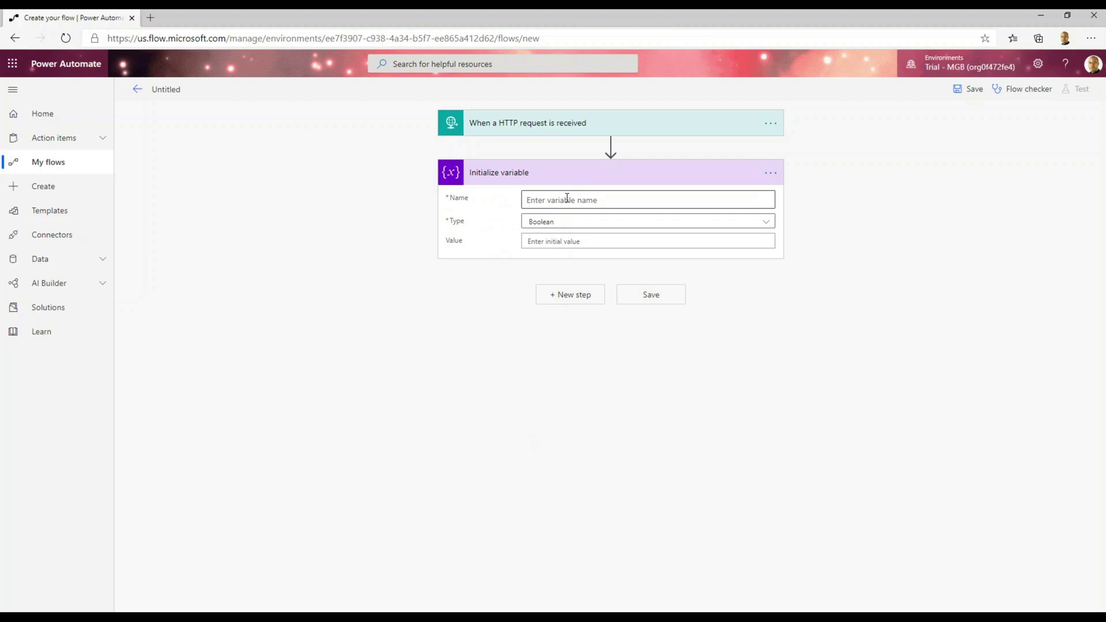
# Declare variable RC as an Integer with initial value 0.
pyautogui.click(567, 197)
pyautogui.write('RC')
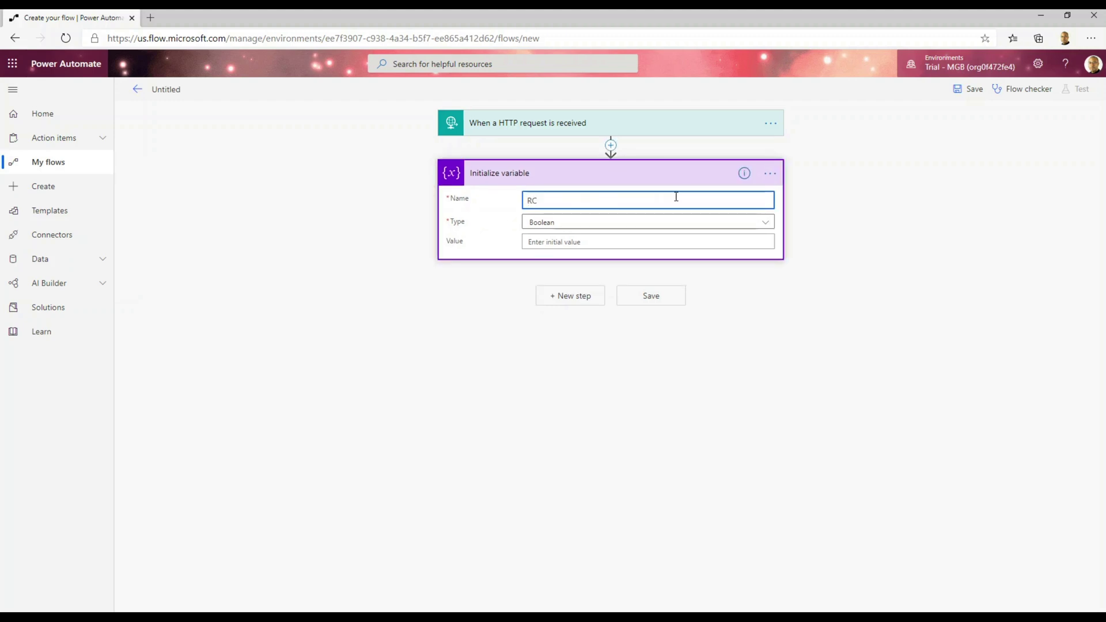
pyautogui.hotkey('alt', 'Tab')
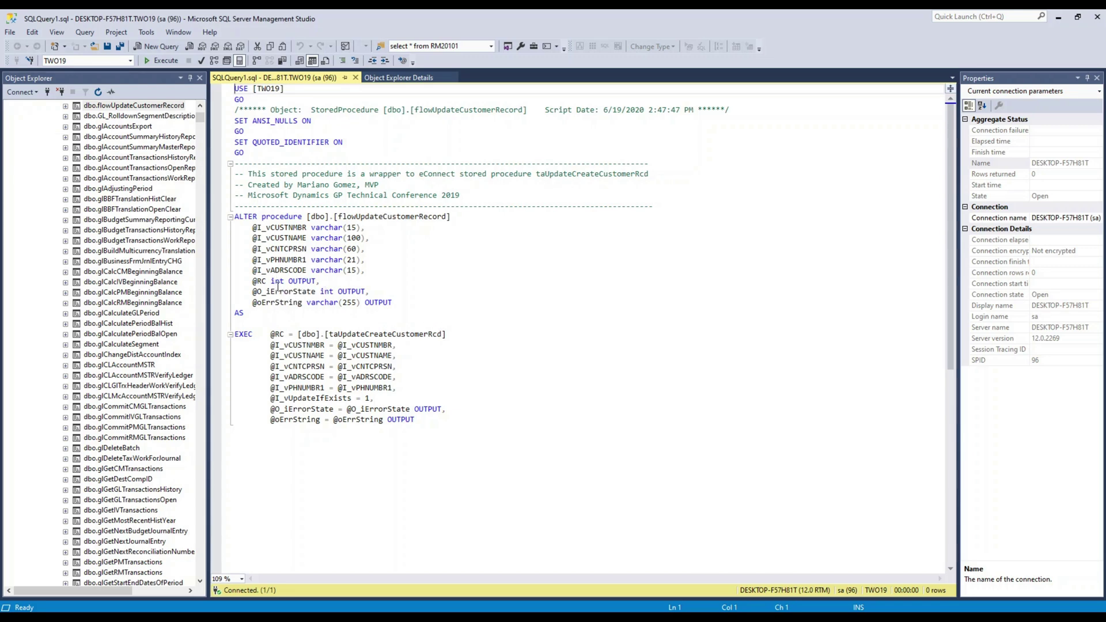
pyautogui.click(1058, 23)
pyautogui.click(593, 227)
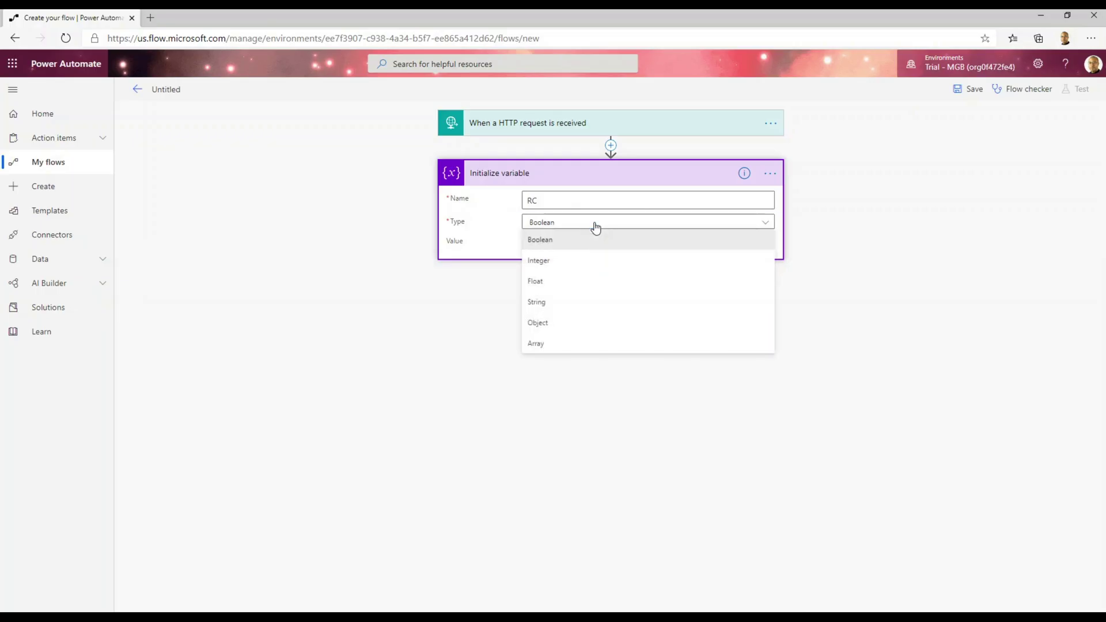
pyautogui.click(566, 262)
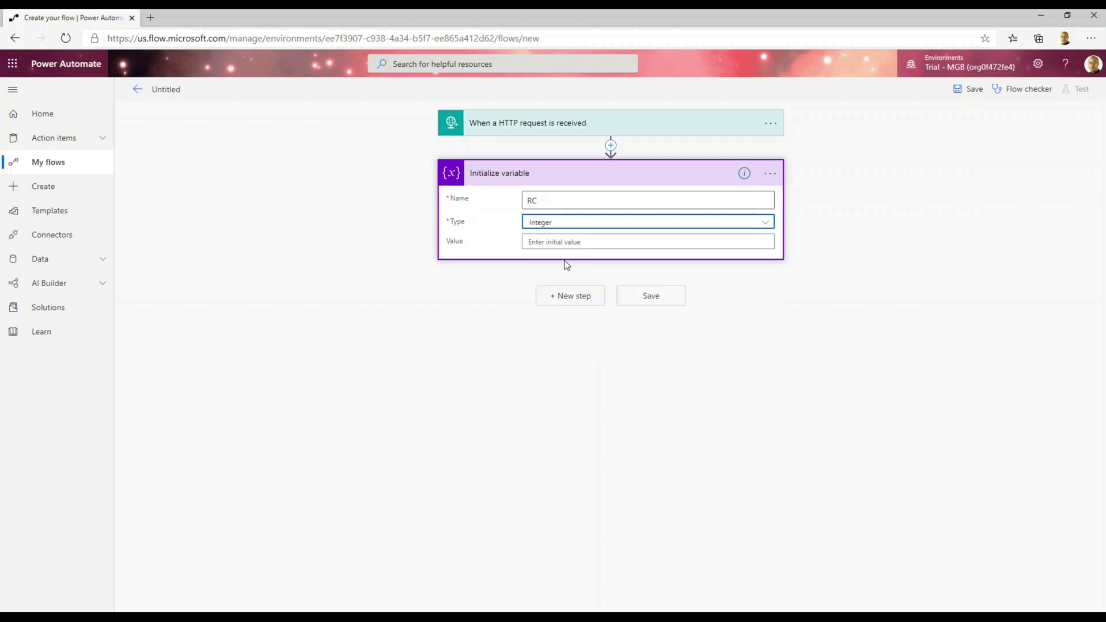
pyautogui.click(570, 241)
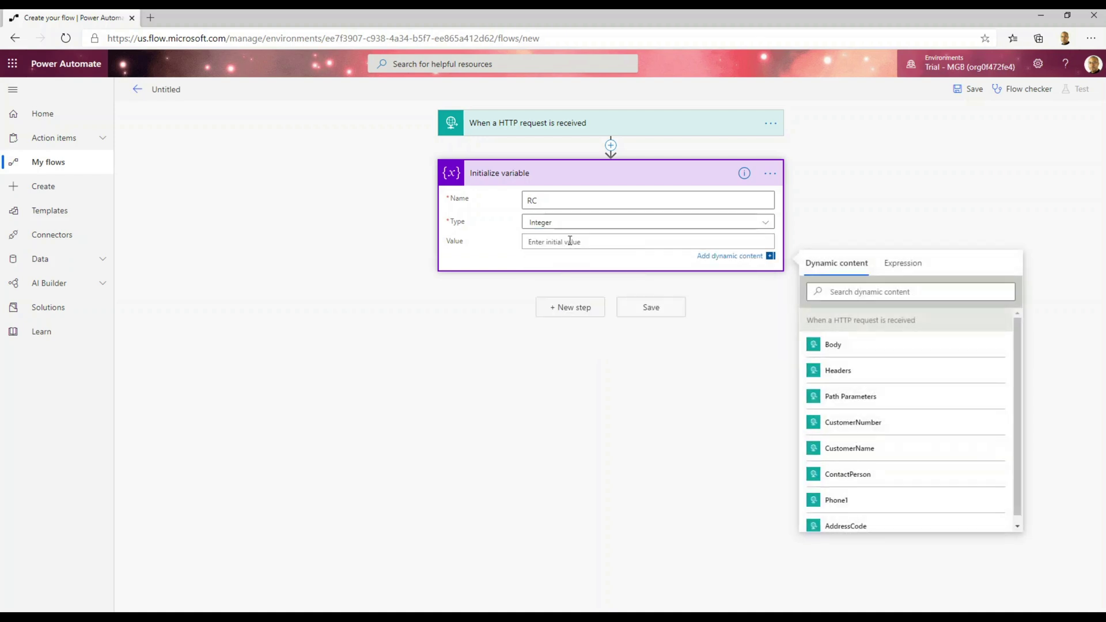
pyautogui.write('0')
# Rename the Initialize variable step to varRC.
pyautogui.click(574, 308)
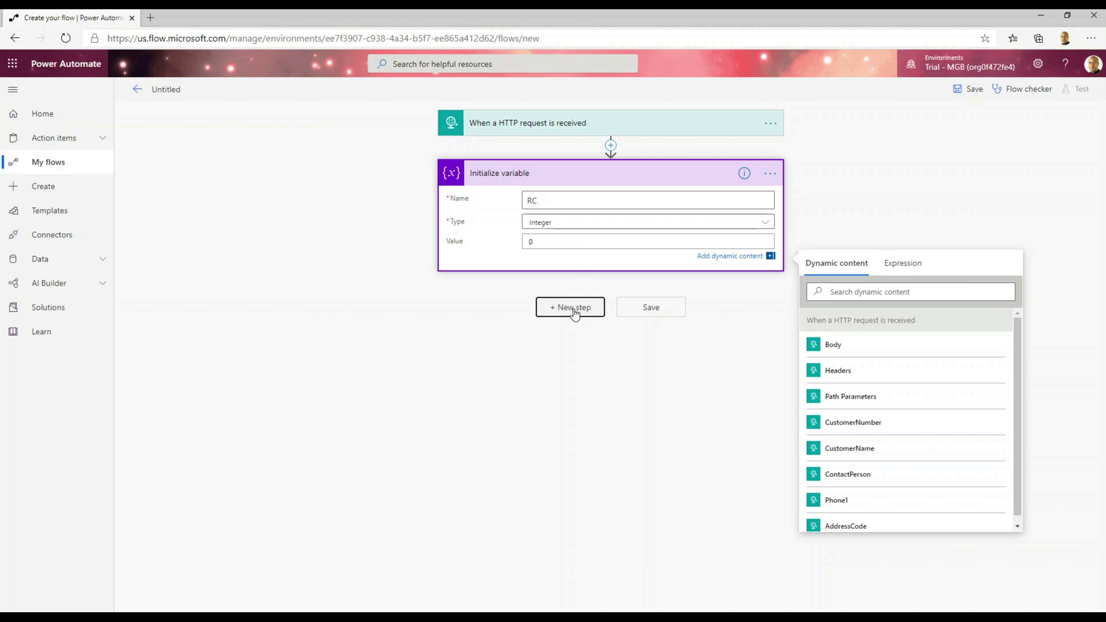
pyautogui.click(563, 174)
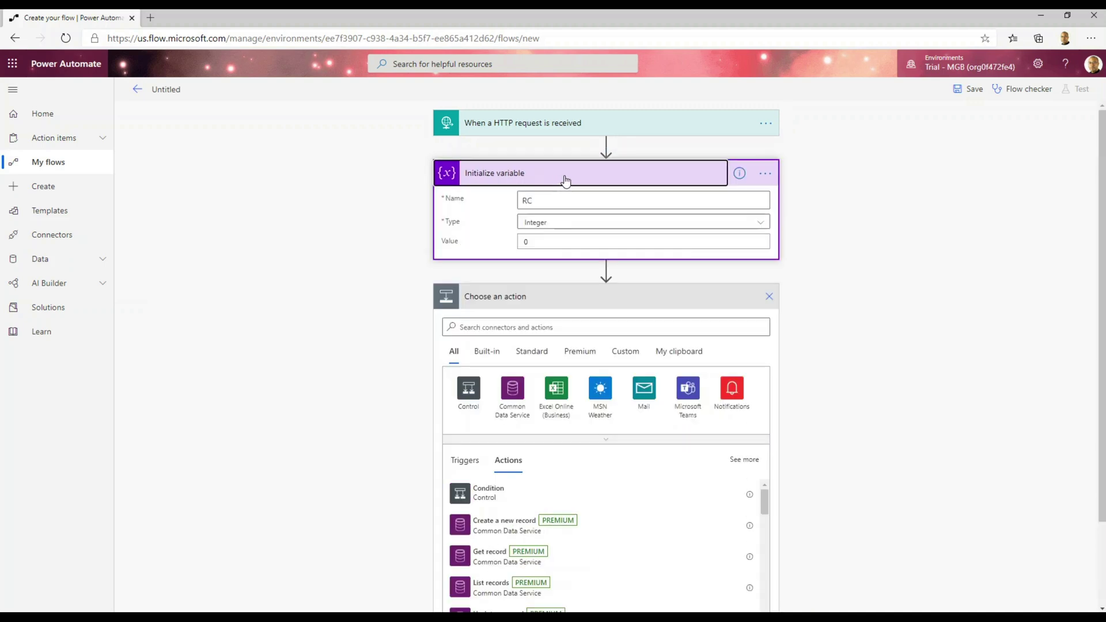
pyautogui.click(767, 176)
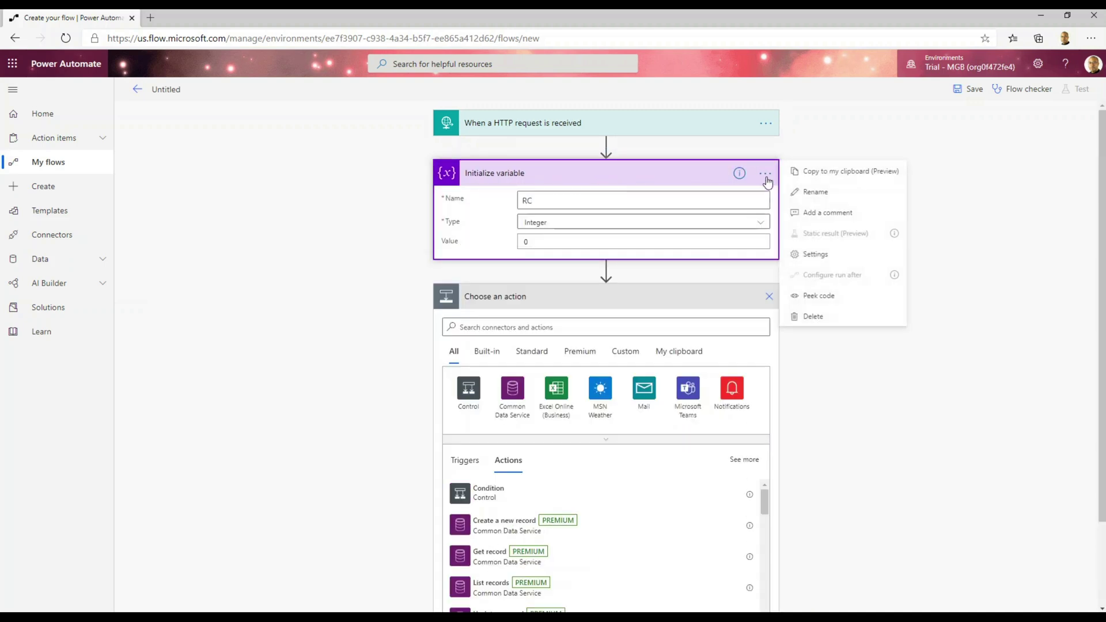
pyautogui.click(810, 193)
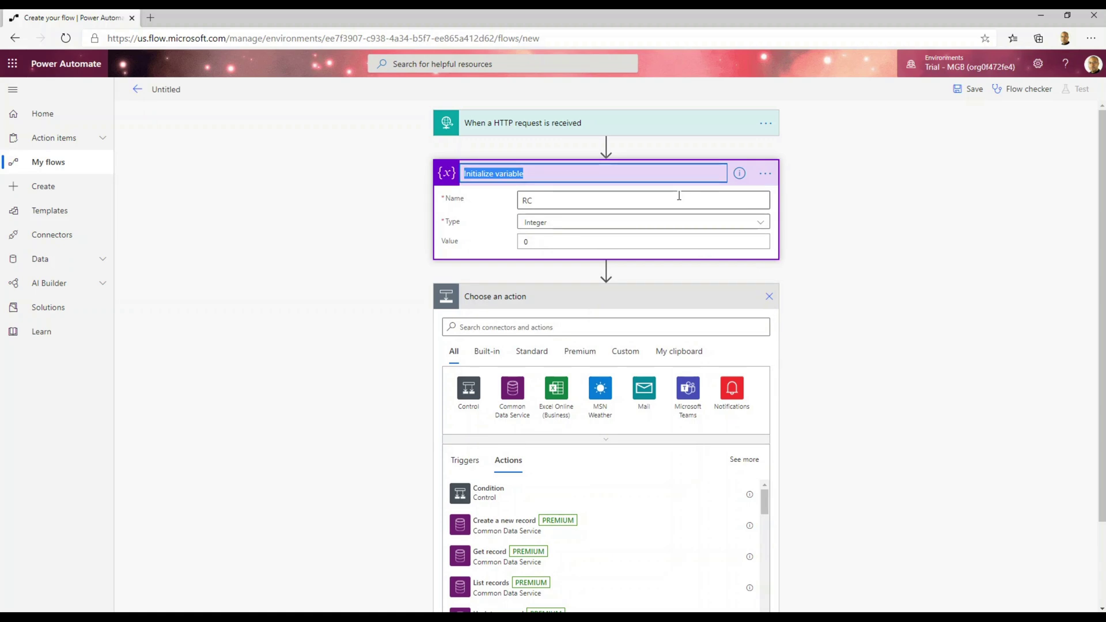
pyautogui.press('BackSpace')
pyautogui.write('varRC')
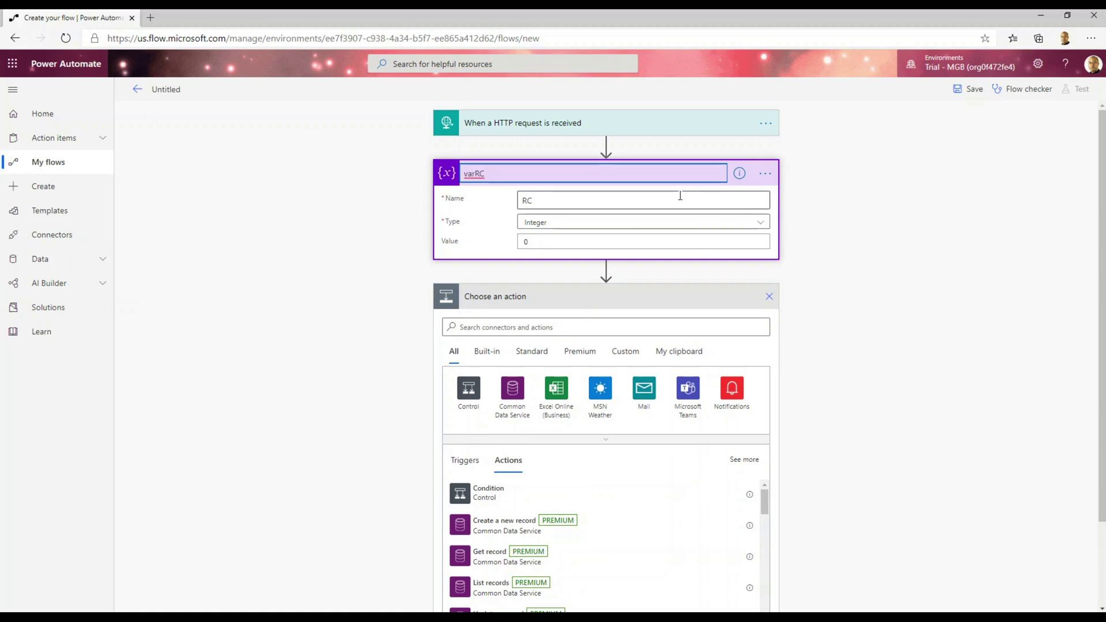
# Confirm the varRC step title and add another Initialize variable step below it.
pyautogui.click(593, 298)
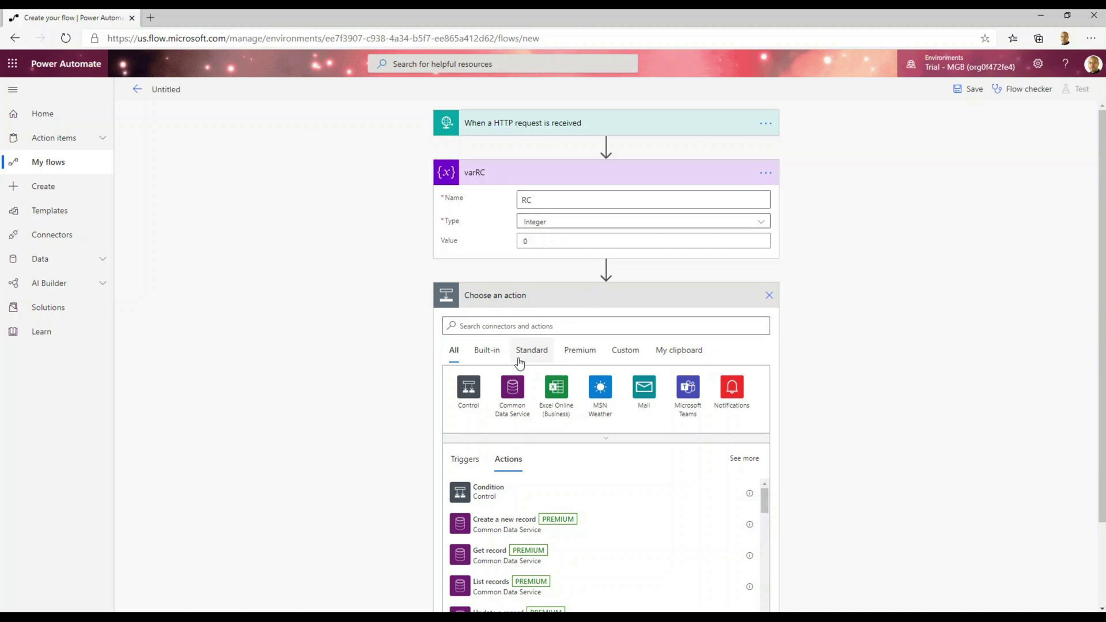
pyautogui.click(513, 327)
pyautogui.write('variable')
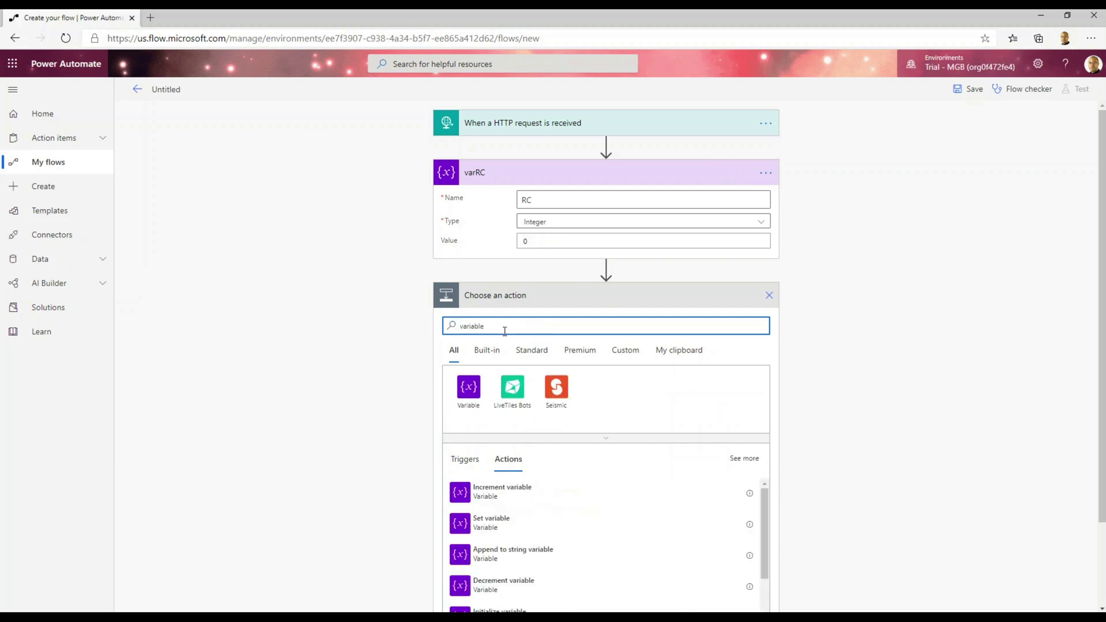
pyautogui.scroll(-3, 767, 547)
pyautogui.moveTo(768, 567)
pyautogui.mouseDown()
pyautogui.moveTo(763, 581)
pyautogui.moveTo(762, 571)
pyautogui.mouseUp()
pyautogui.click(578, 493)
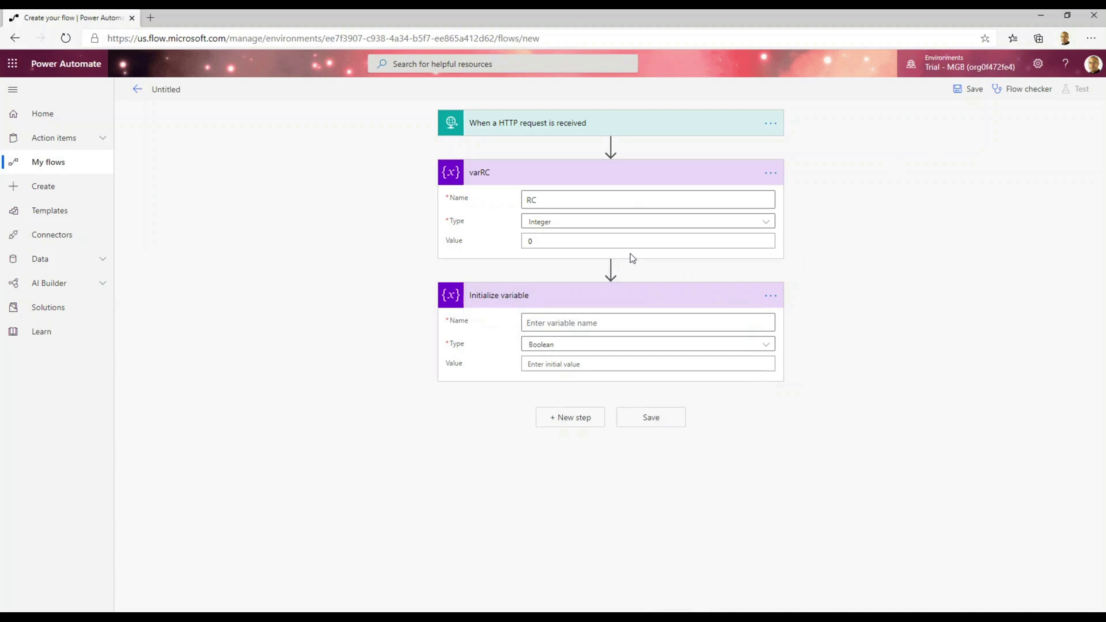
# Declare the variable errorState as an Integer with initial value 0.
pyautogui.click(571, 324)
pyautogui.write('errorState')
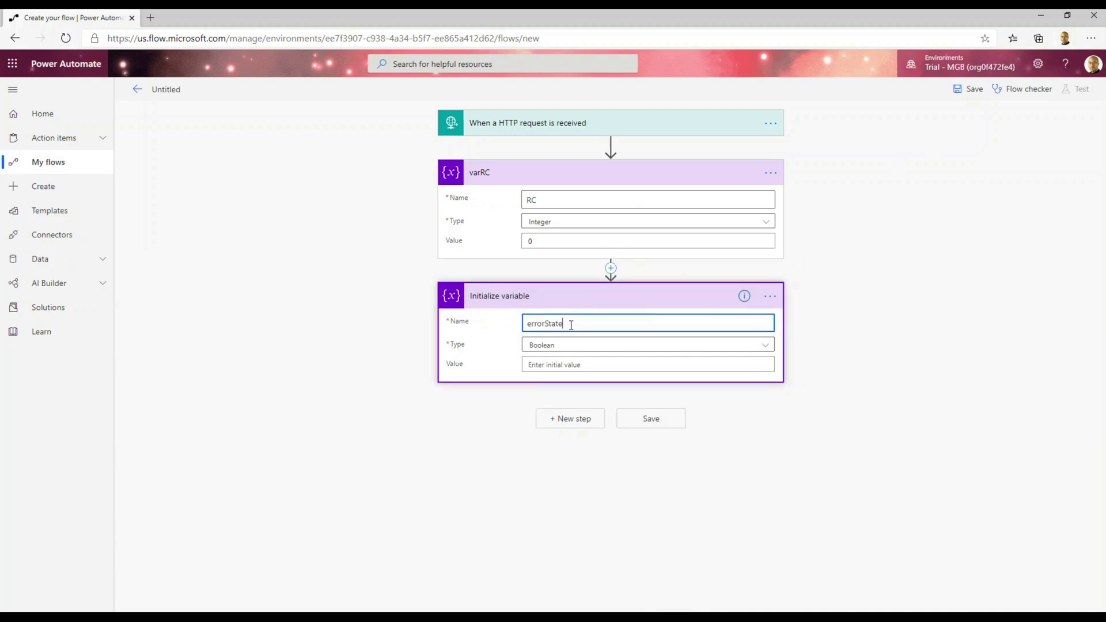
pyautogui.press('Tab')
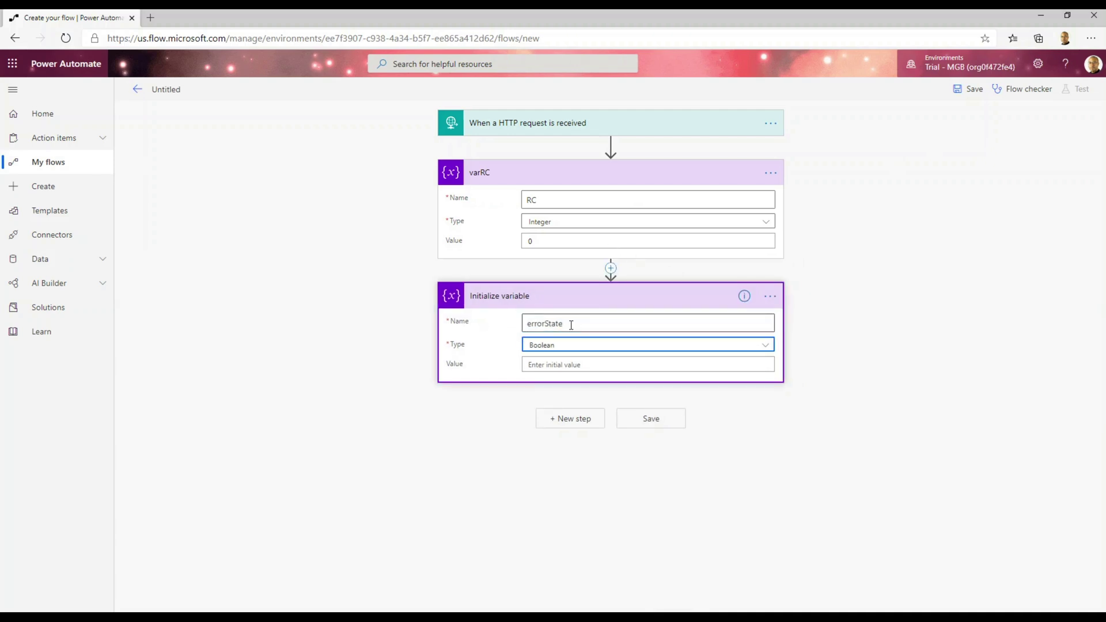
pyautogui.click(570, 344)
pyautogui.click(554, 383)
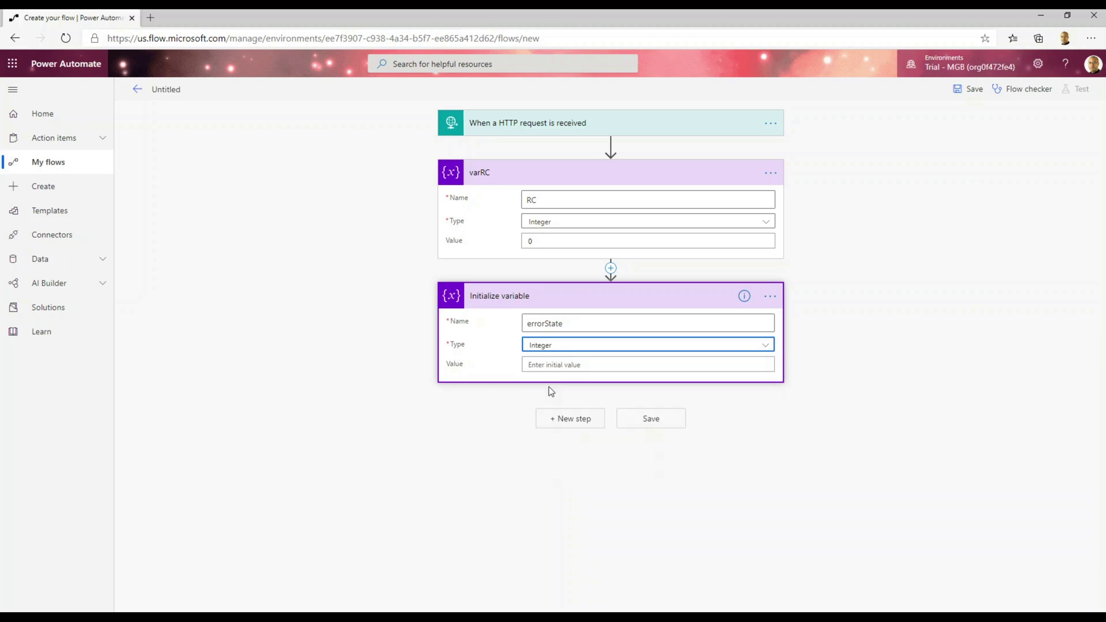
pyautogui.click(551, 364)
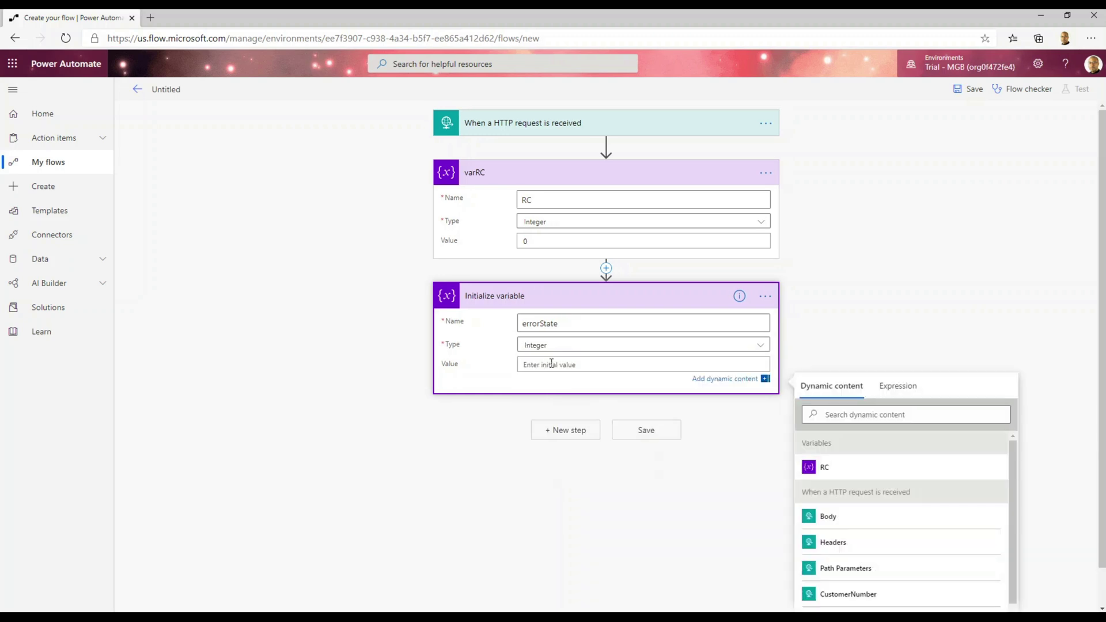
pyautogui.write('0')
# Rename the variable step to varErrorState.
pyautogui.click(766, 296)
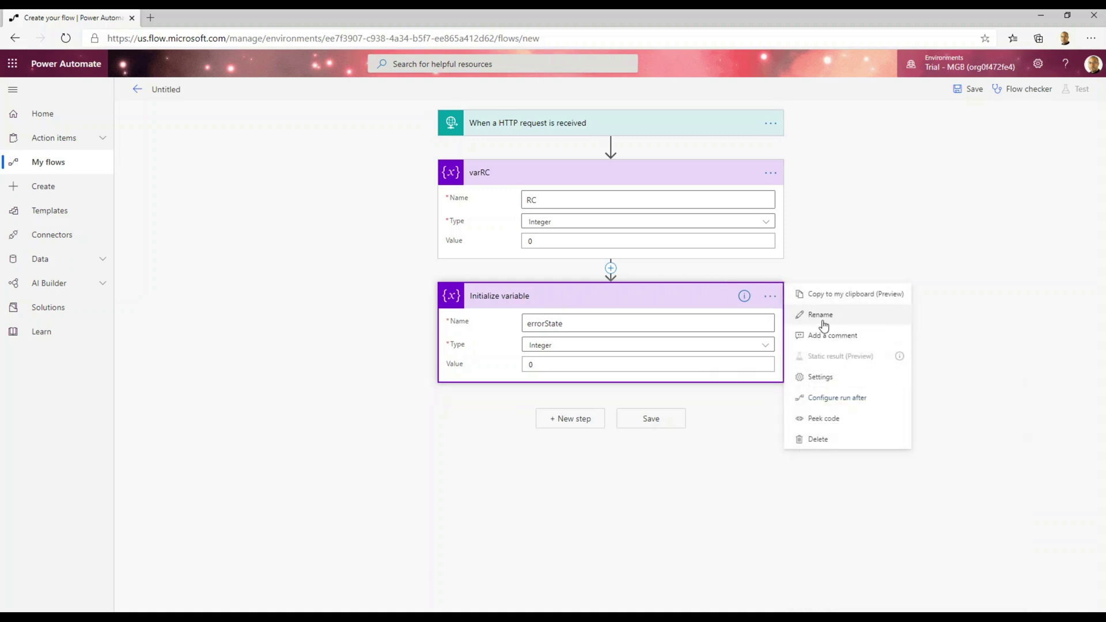
pyautogui.click(824, 319)
pyautogui.write('varErrorState')
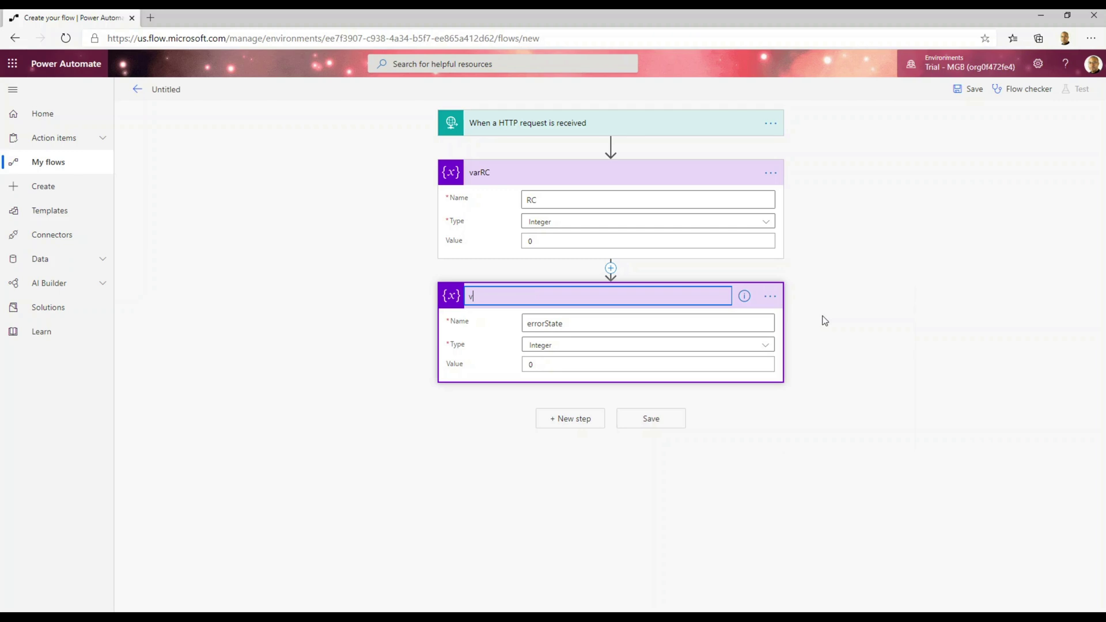
pyautogui.click(577, 428)
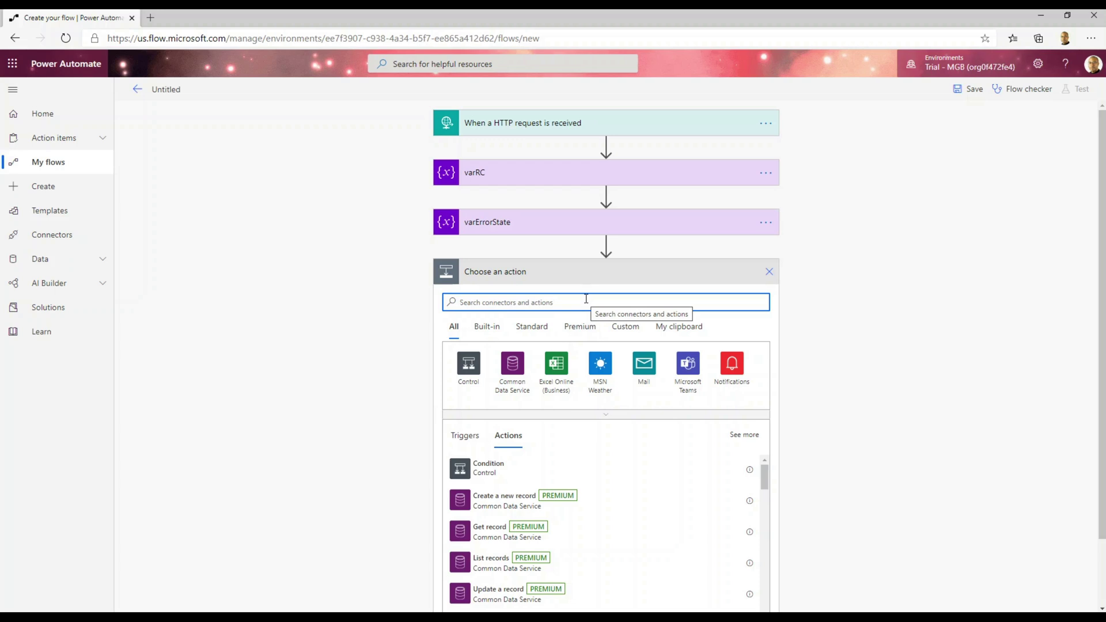
# Add an Initialize variable step declaring errorString as a String.
pyautogui.write('variable')
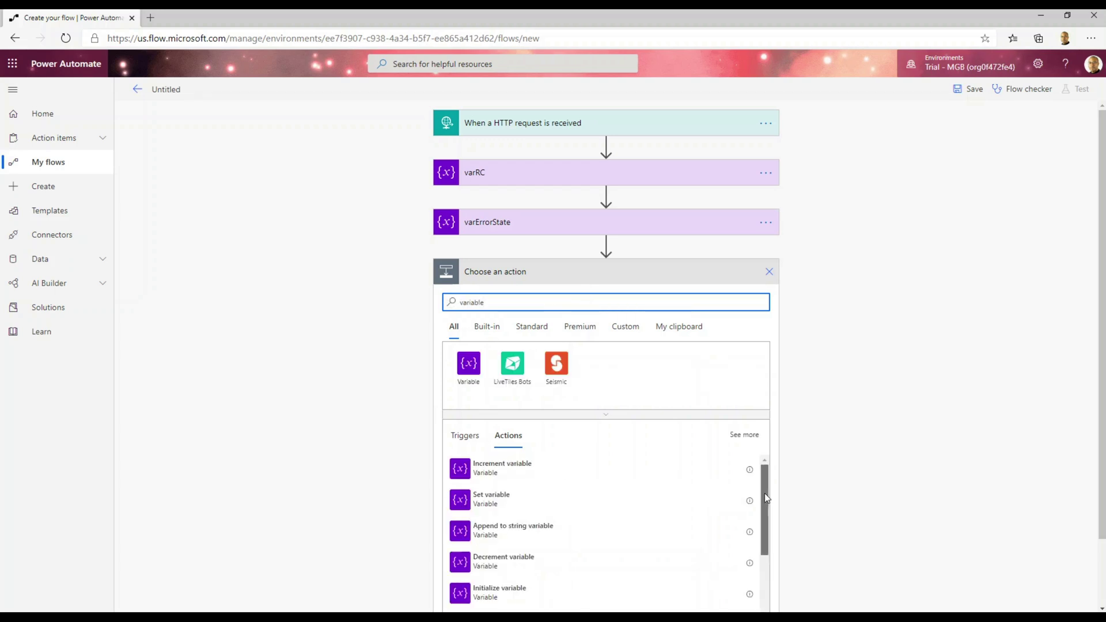
pyautogui.scroll(-1, 766, 494)
pyautogui.click(538, 542)
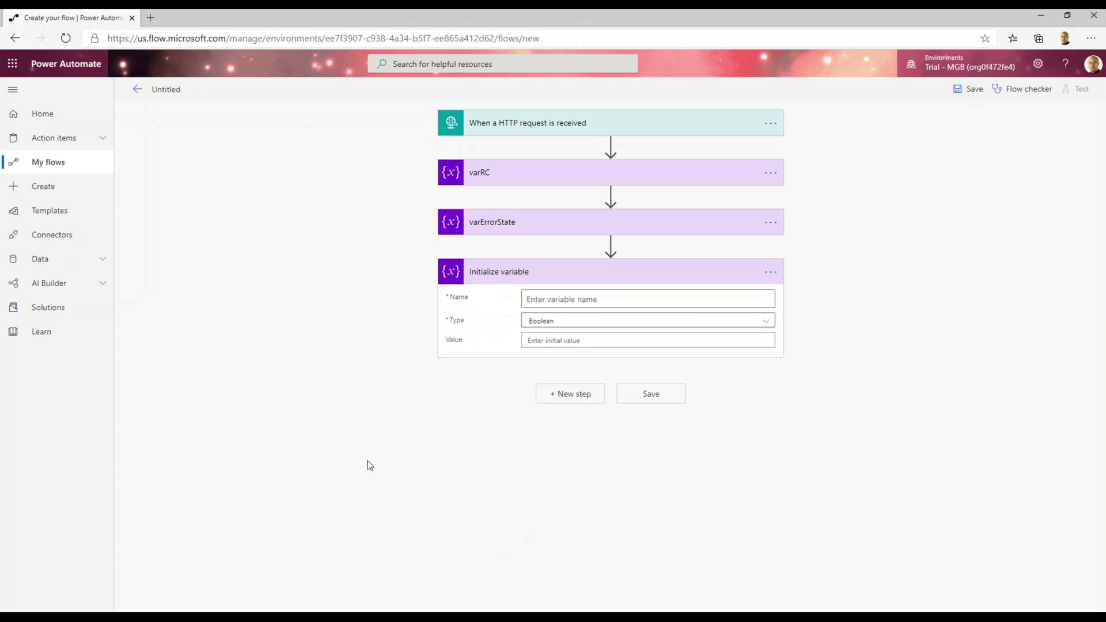
pyautogui.click(532, 300)
pyautogui.write('errorVa')
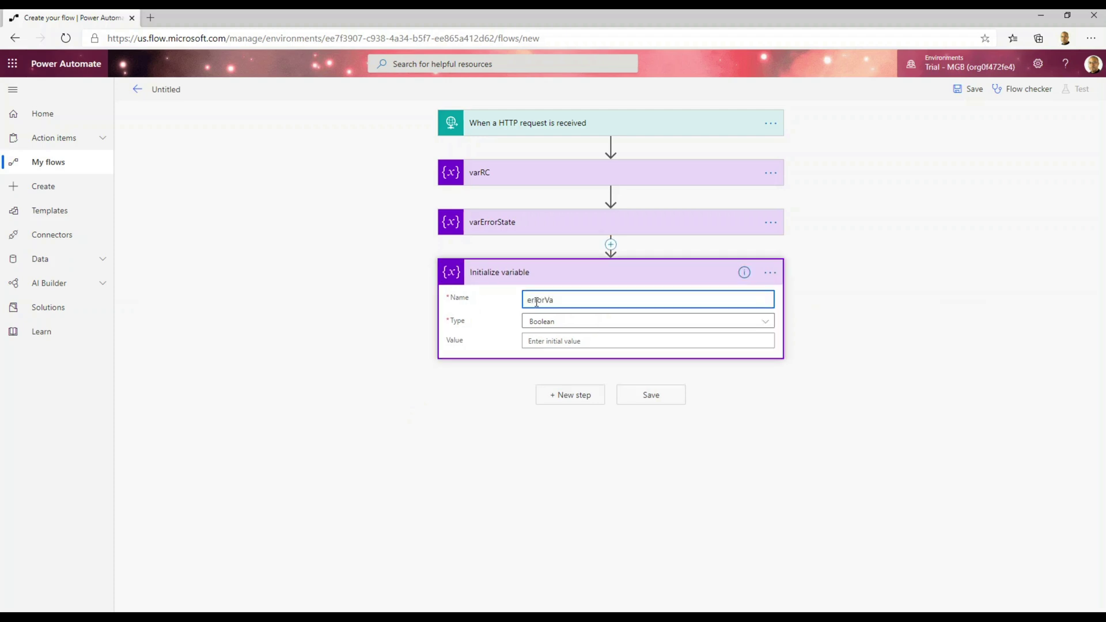
pyautogui.press('BackSpace')
pyautogui.press('BackSpace')
pyautogui.write('String')
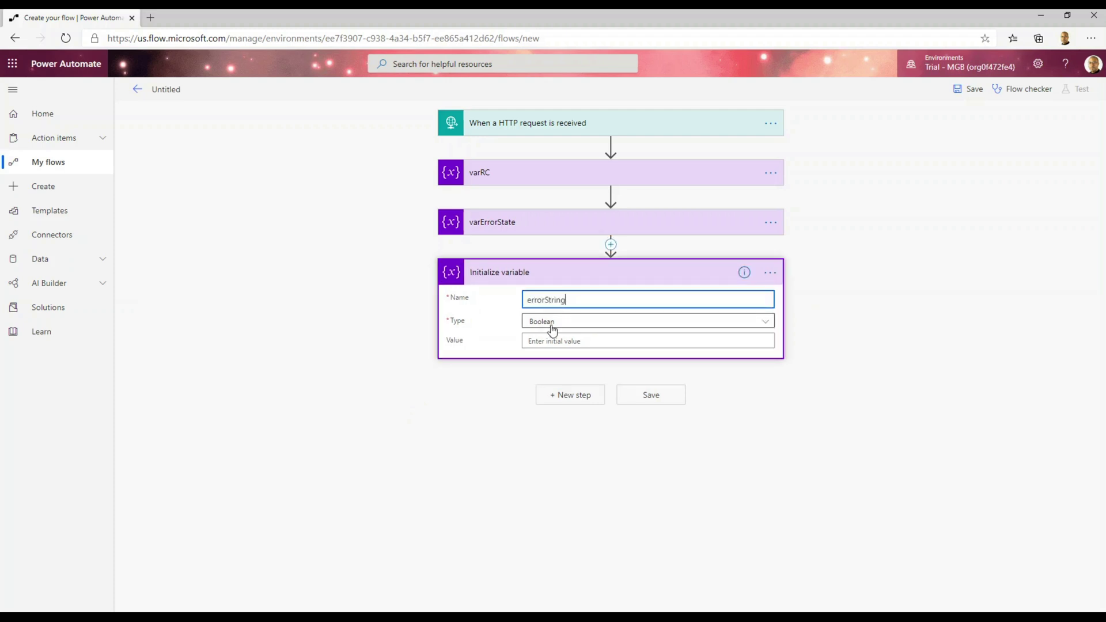
pyautogui.click(552, 330)
pyautogui.click(555, 399)
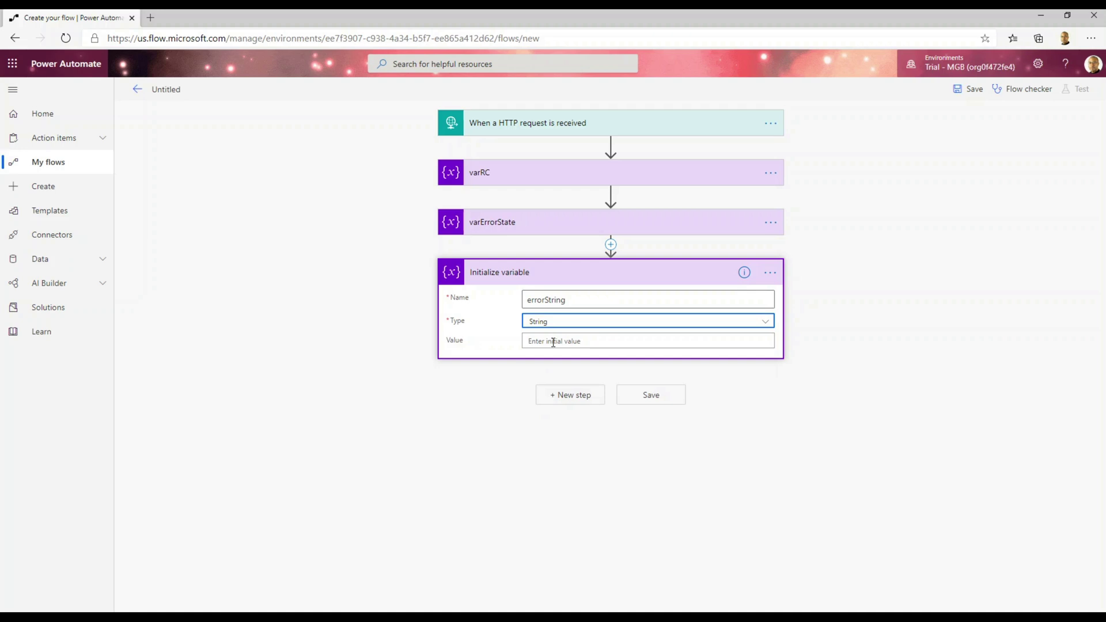
# Rename the new variable step to varErrorString.
pyautogui.click(770, 275)
pyautogui.click(812, 299)
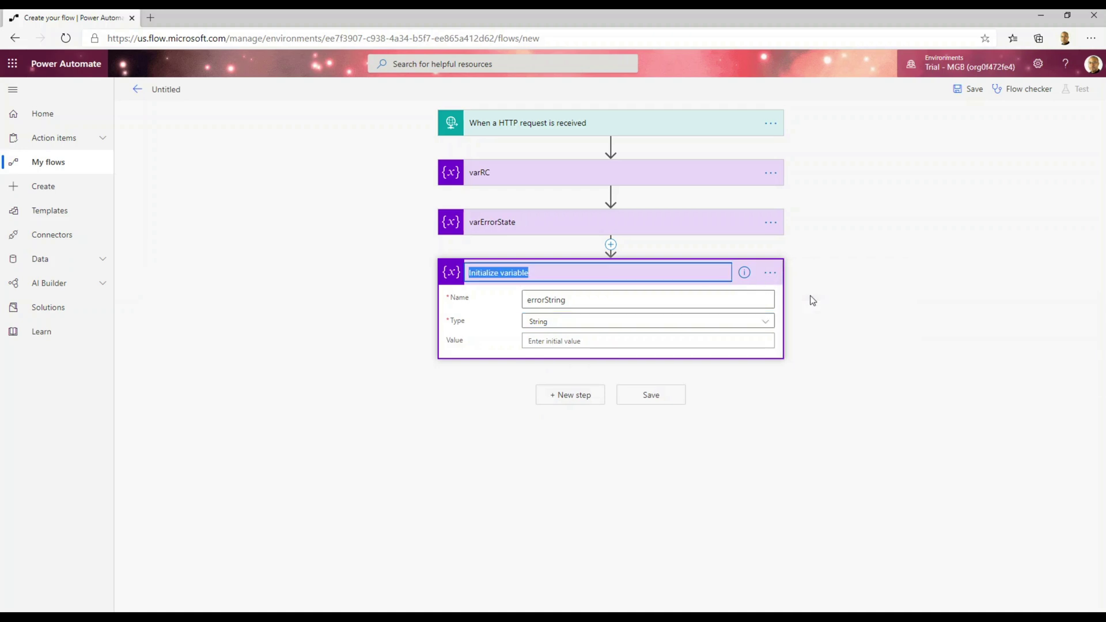
pyautogui.write('varErrorString')
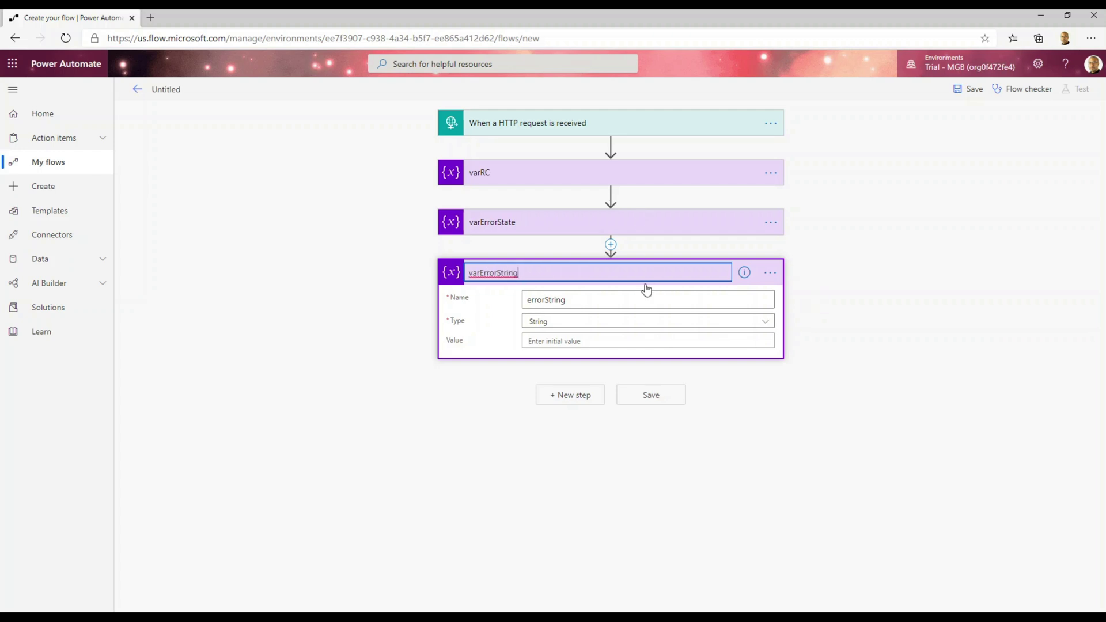
pyautogui.click(571, 396)
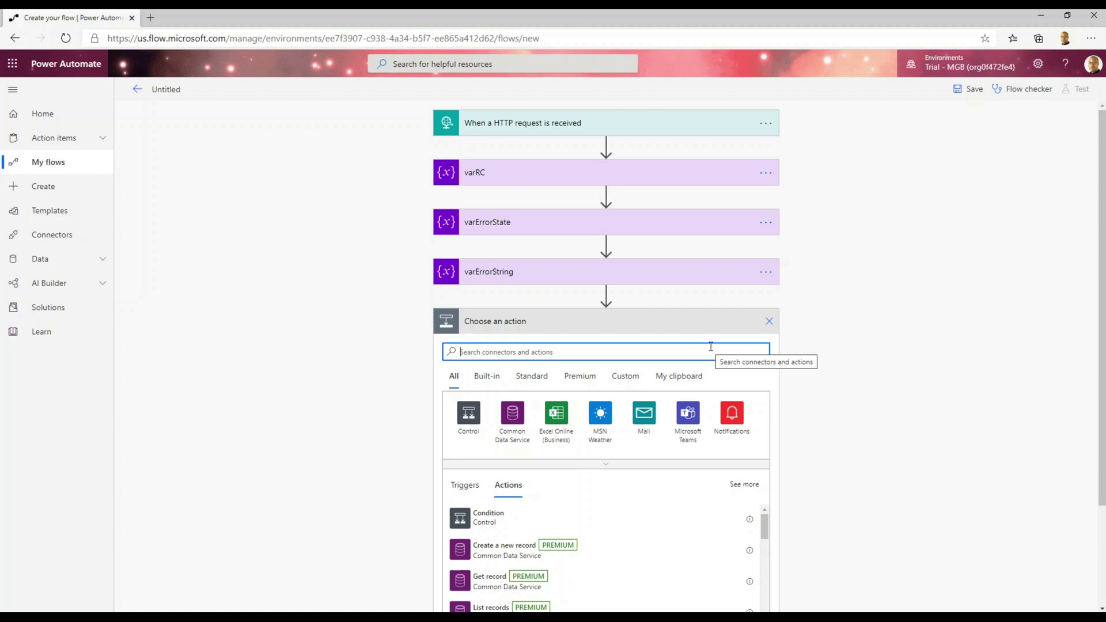
# Add the SQL Server action Execute stored procedure (V2) below varErrorString.
pyautogui.write('sql')
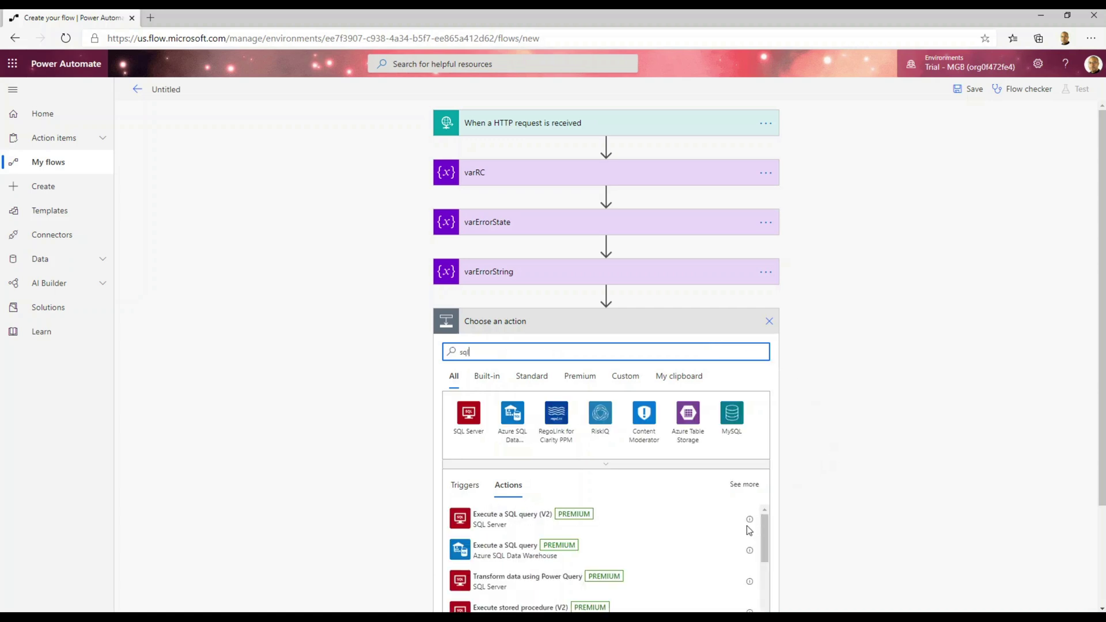
pyautogui.scroll(-1, 1101, 353)
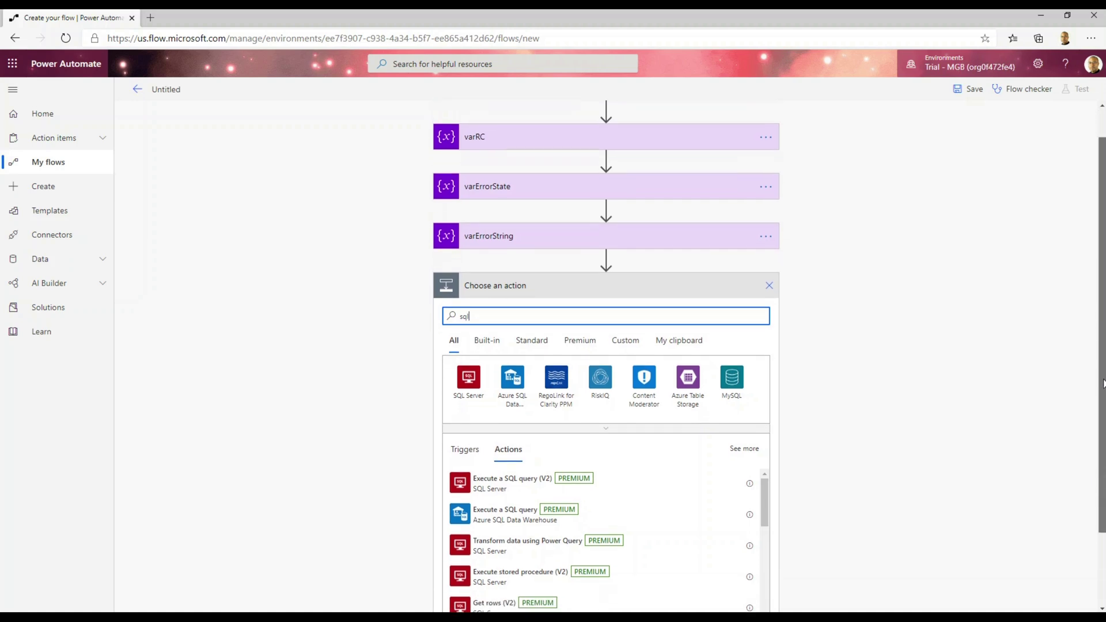
pyautogui.click(558, 541)
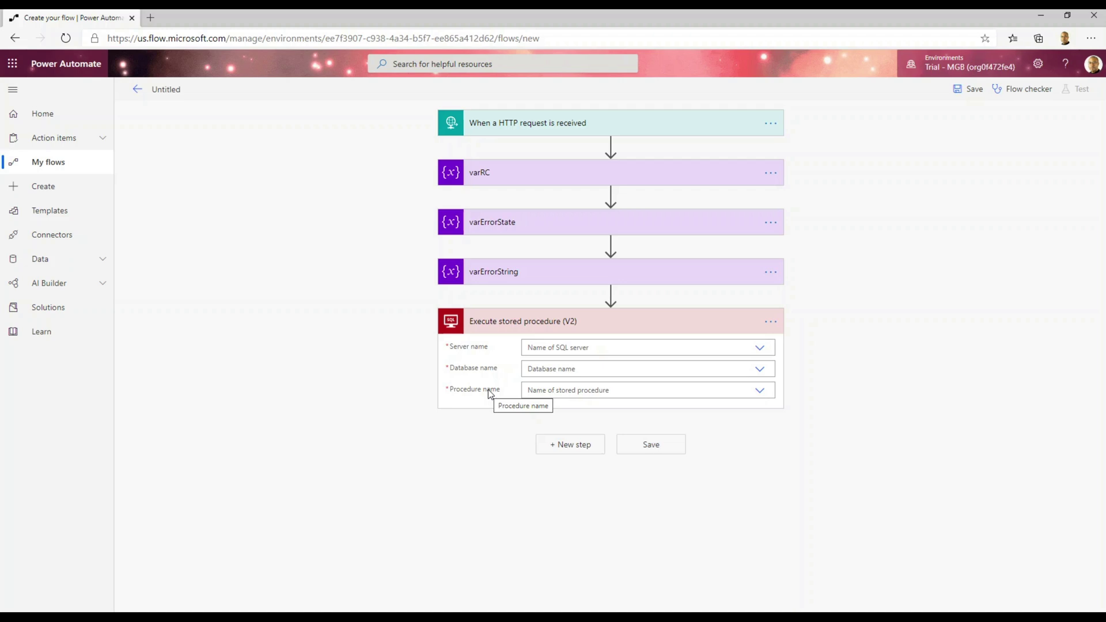
# Point the step at server DESKTOP-F57H81T, database TWO19 and procedure flowUpdateCustomerRecord.
pyautogui.click(761, 349)
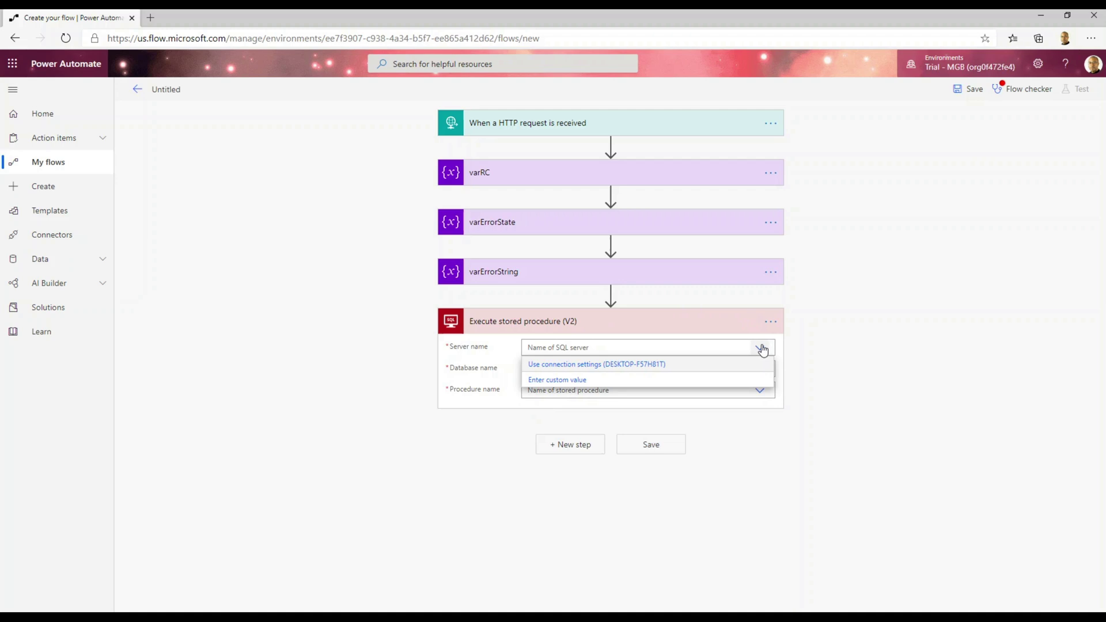
pyautogui.click(624, 365)
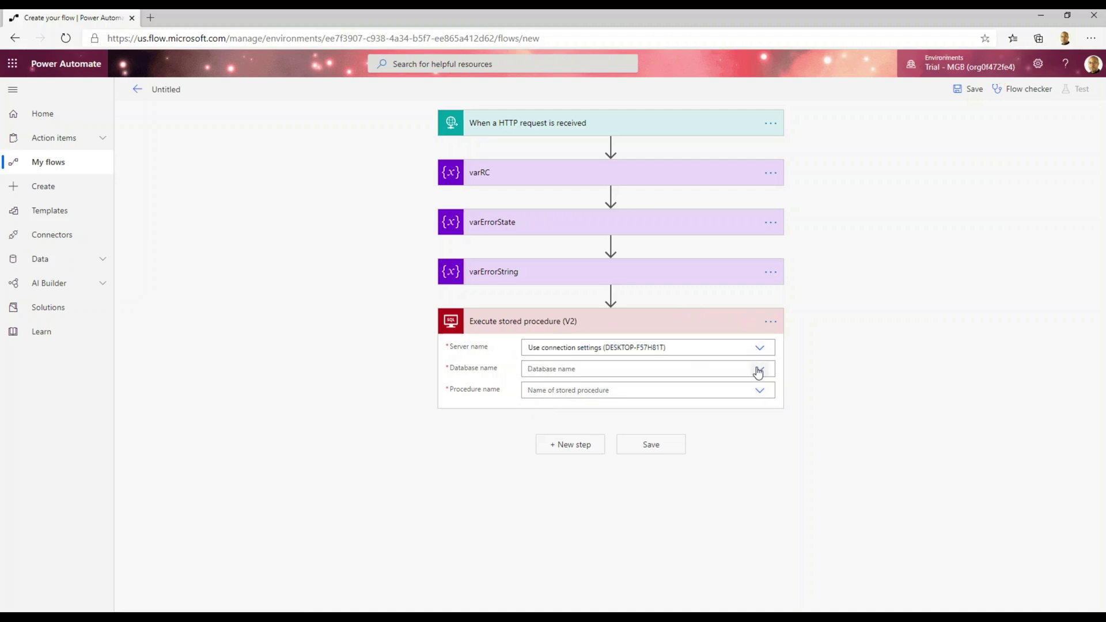
pyautogui.click(760, 372)
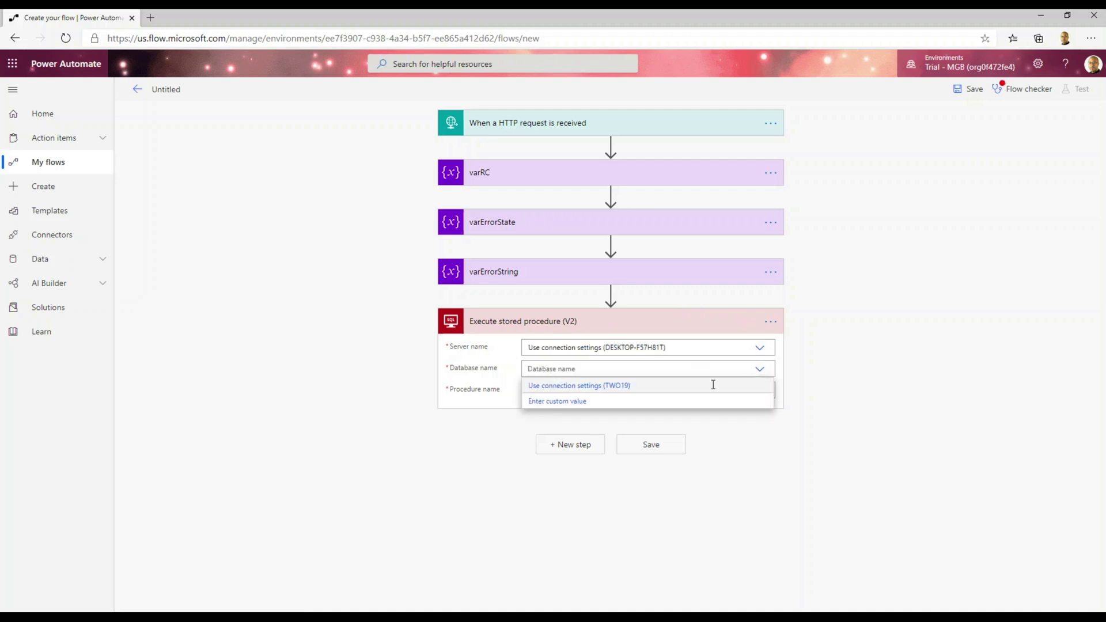
pyautogui.click(618, 387)
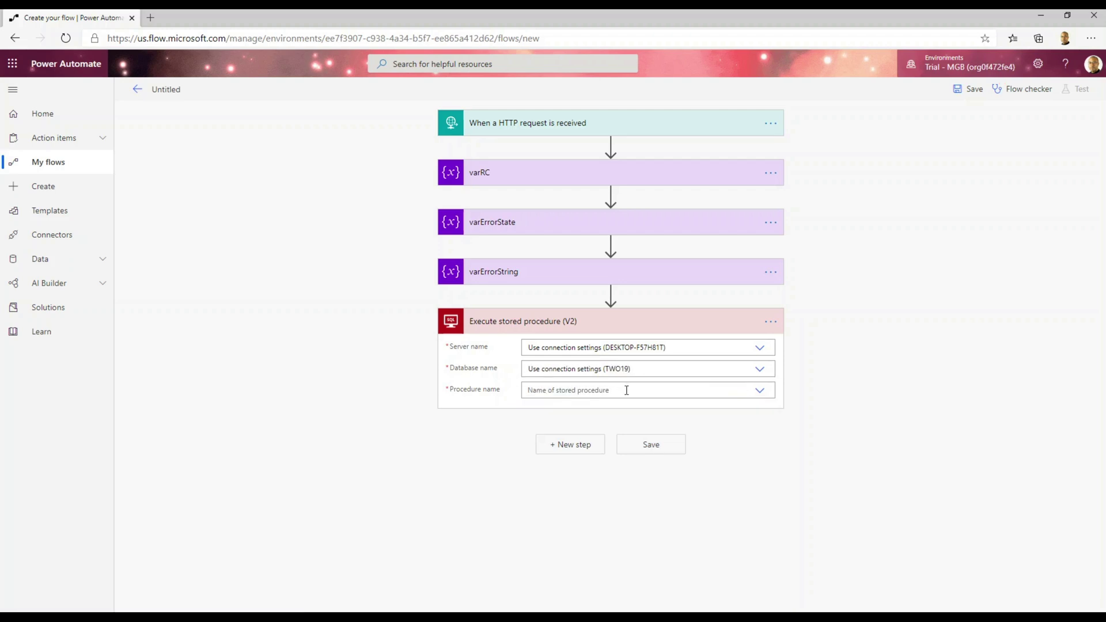
pyautogui.click(761, 393)
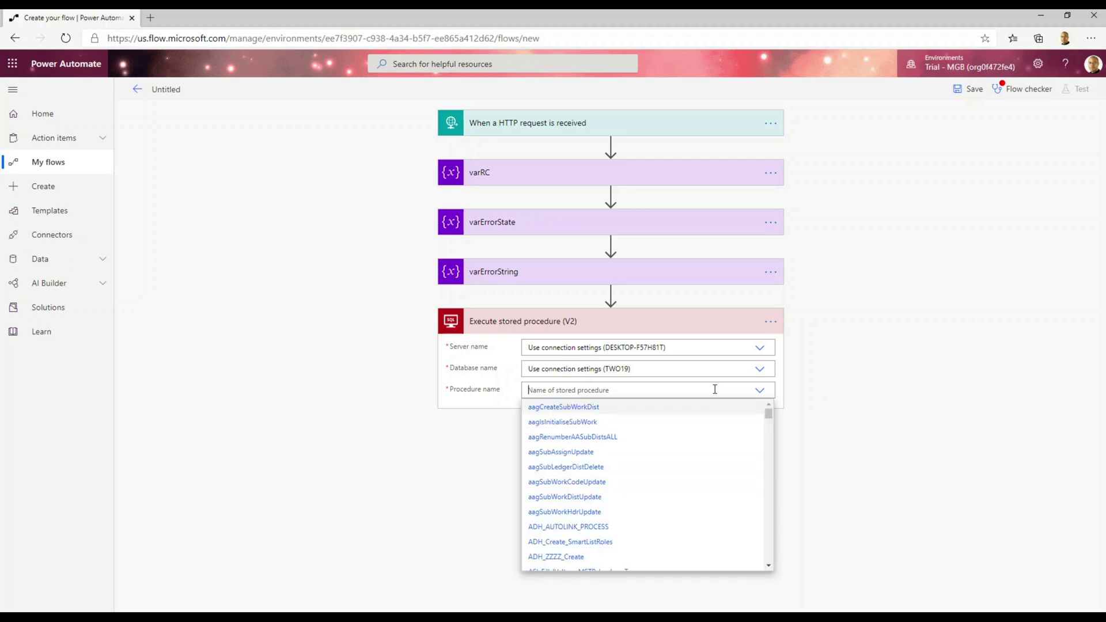
pyautogui.write('flw')
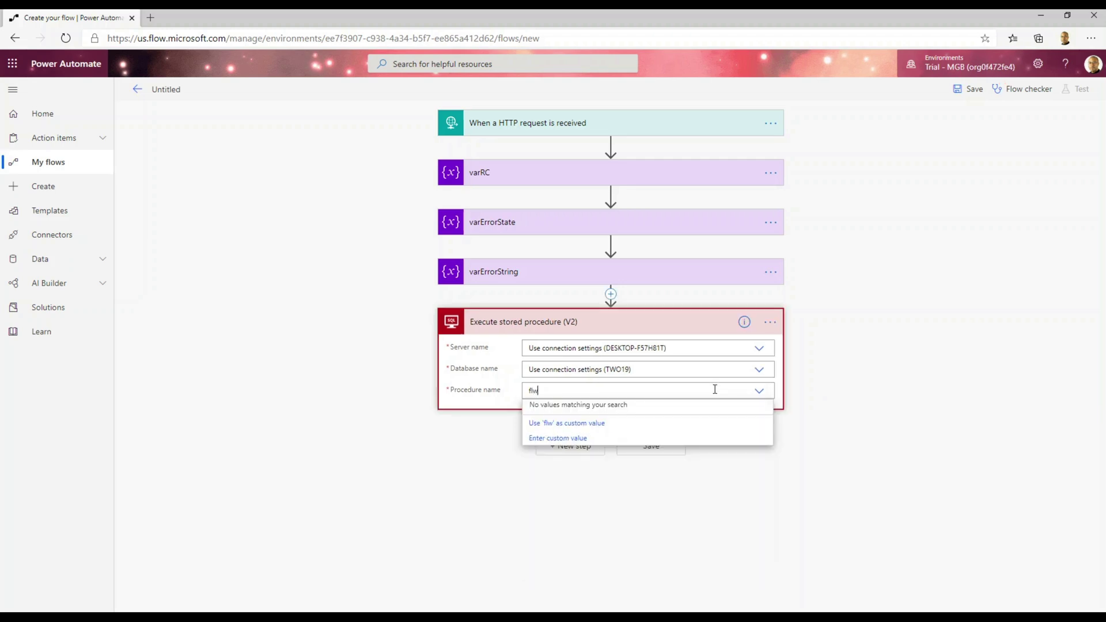
pyautogui.press('BackSpace')
pyautogui.write('ow')
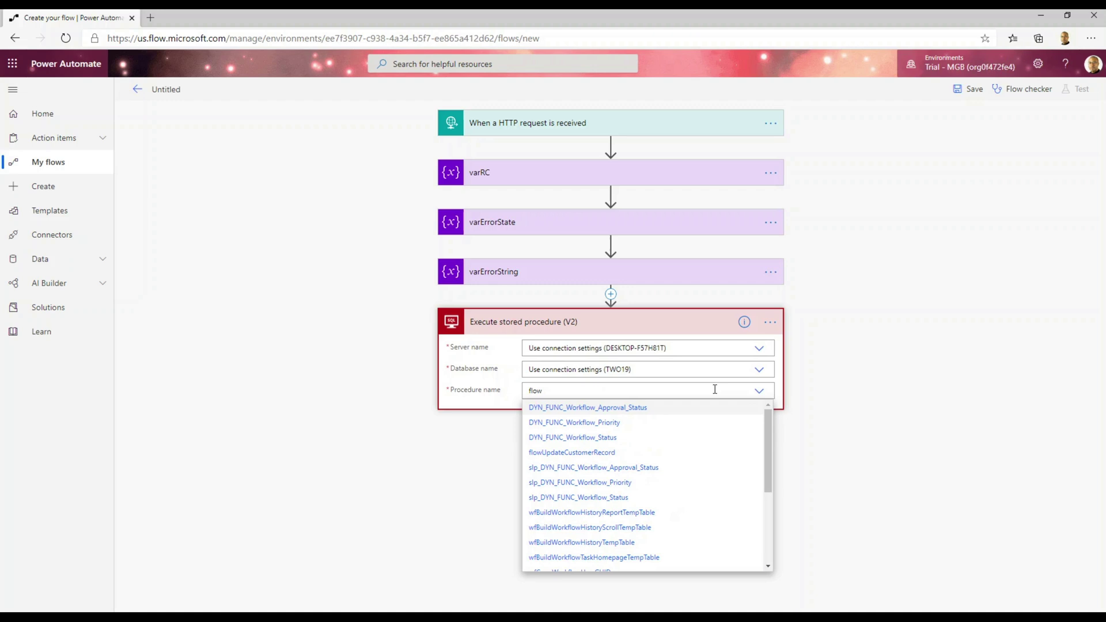
pyautogui.click(601, 454)
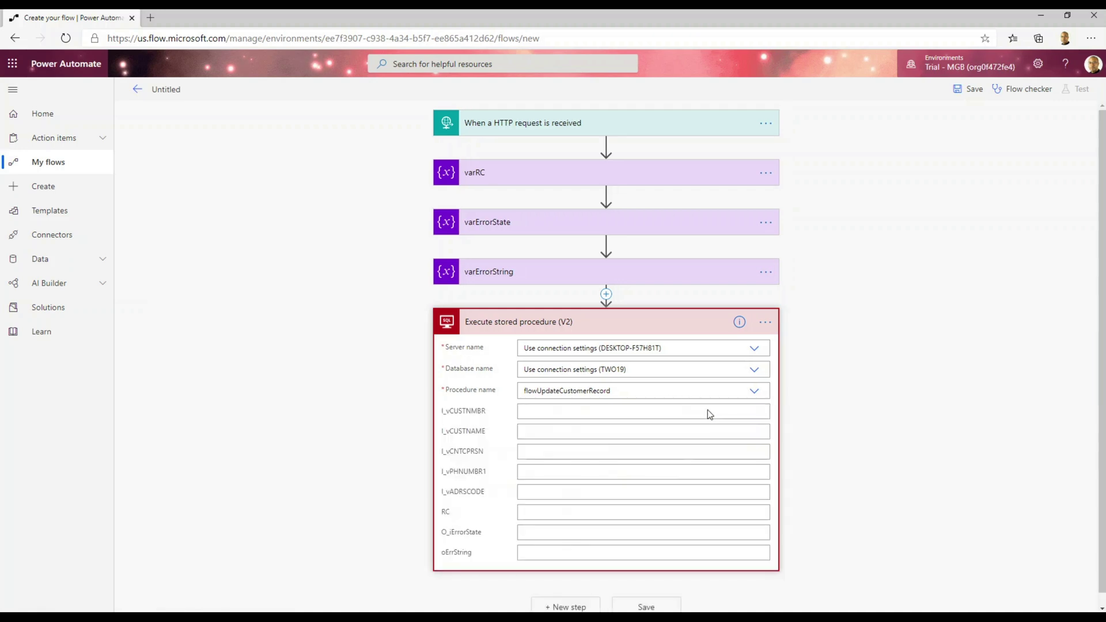
# Fill I_vCUSTNMBR, I_vCUSTNAME and I_vCNTCPRSN with CustomerNumber, CustomerName and ContactPerson.
pyautogui.click(582, 414)
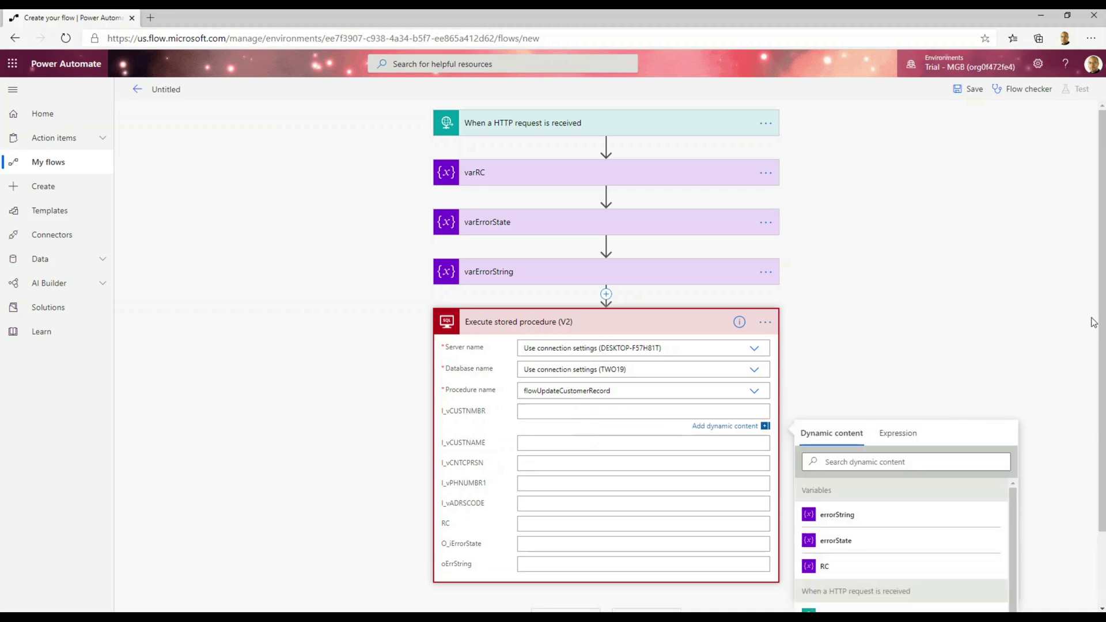
pyautogui.scroll(-2, 1103, 285)
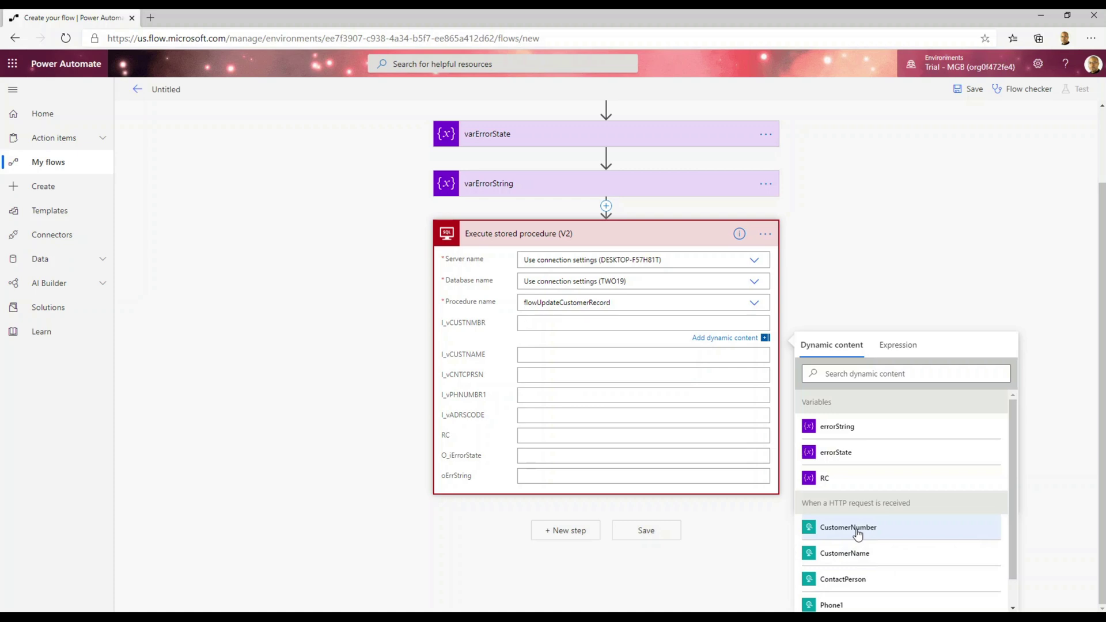
pyautogui.click(857, 534)
pyautogui.click(564, 358)
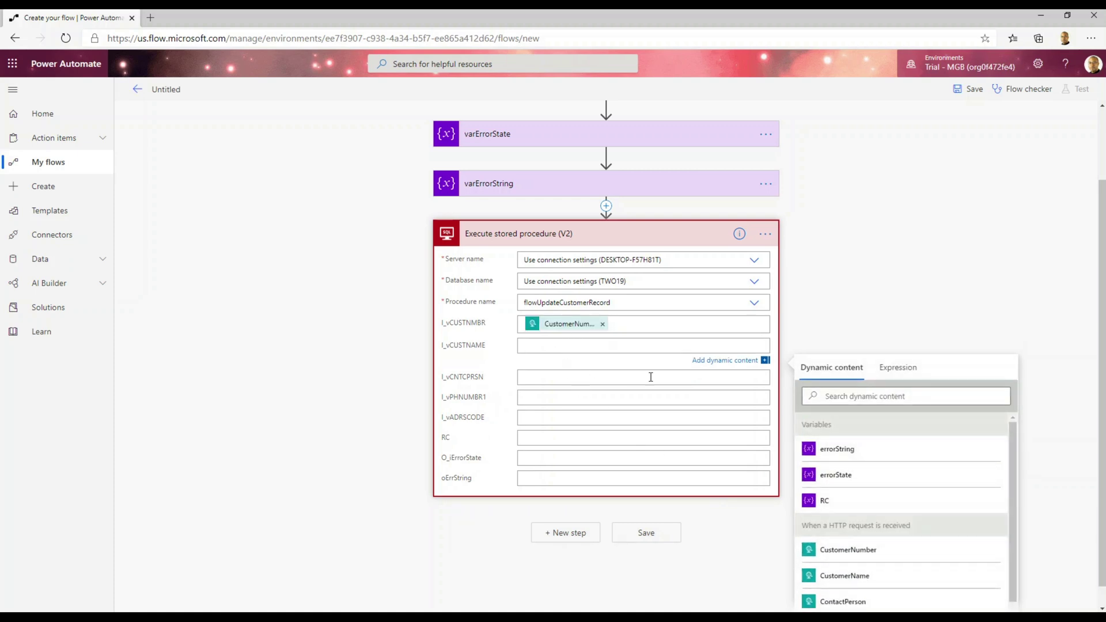
pyautogui.click(869, 577)
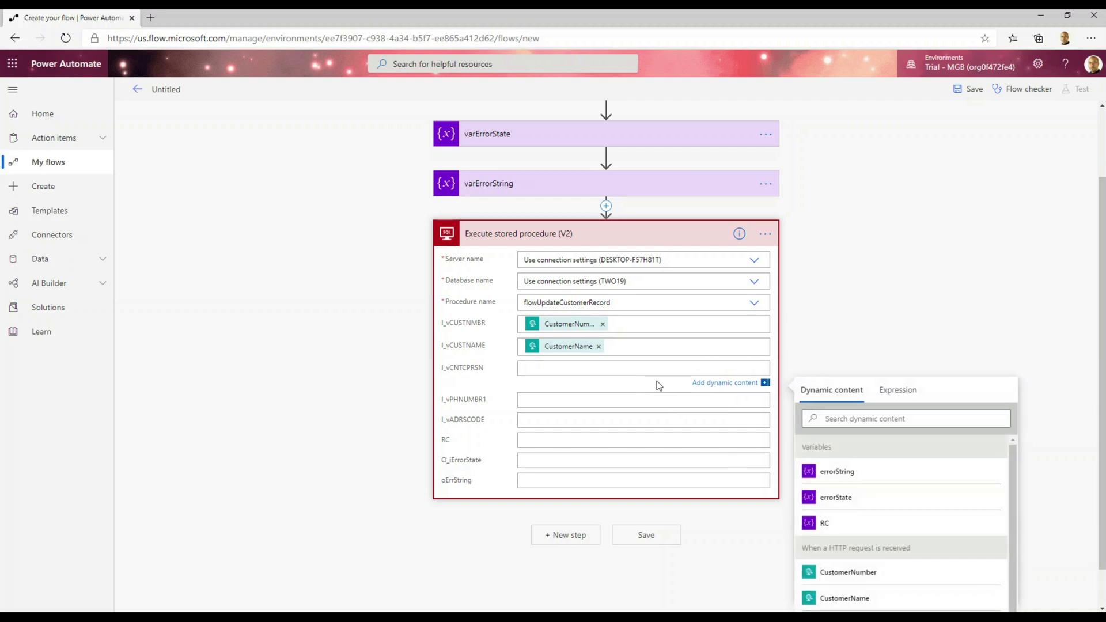
pyautogui.moveTo(1014, 455); pyautogui.dragTo(1021, 482)
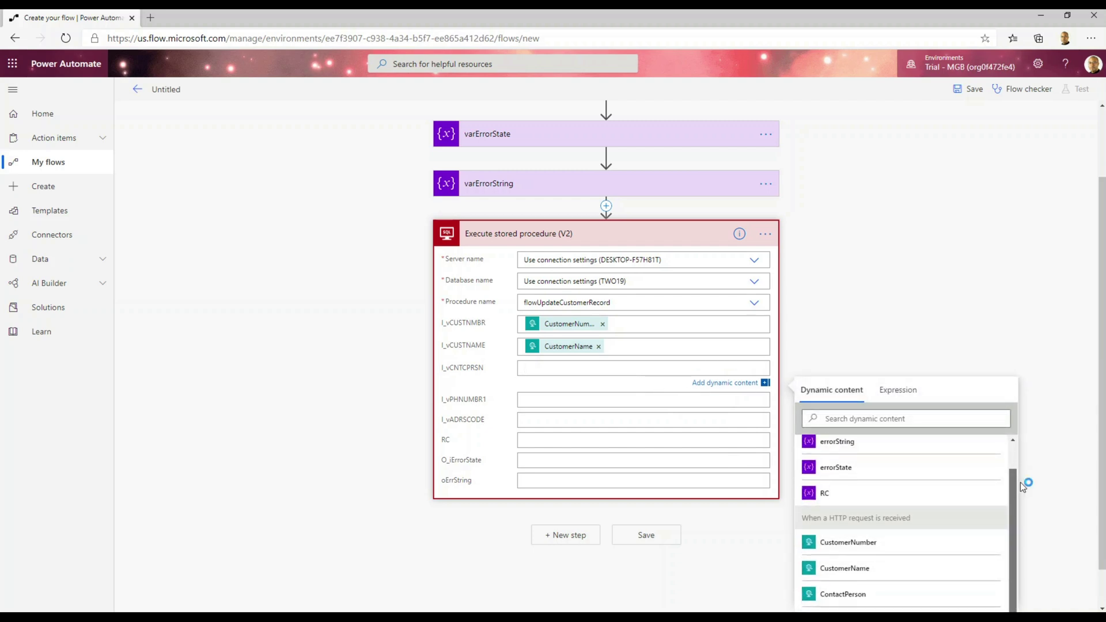
pyautogui.click(867, 595)
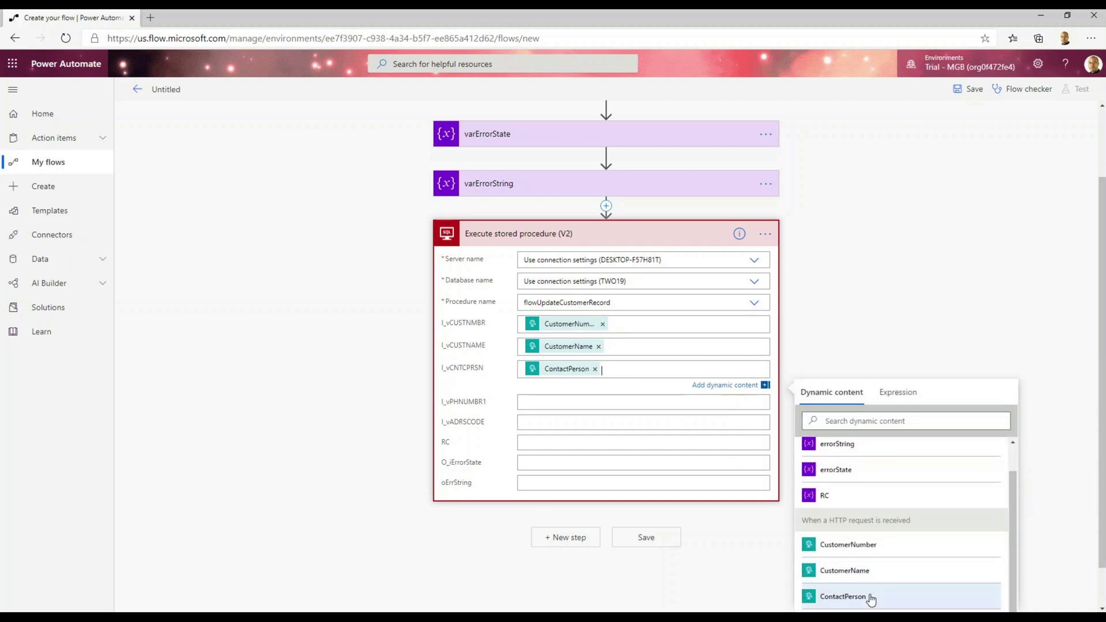
# Fill I_vPHNUMBR1 with Phone1 and I_vADRSCODE with AddressCode from the request.
pyautogui.click(598, 403)
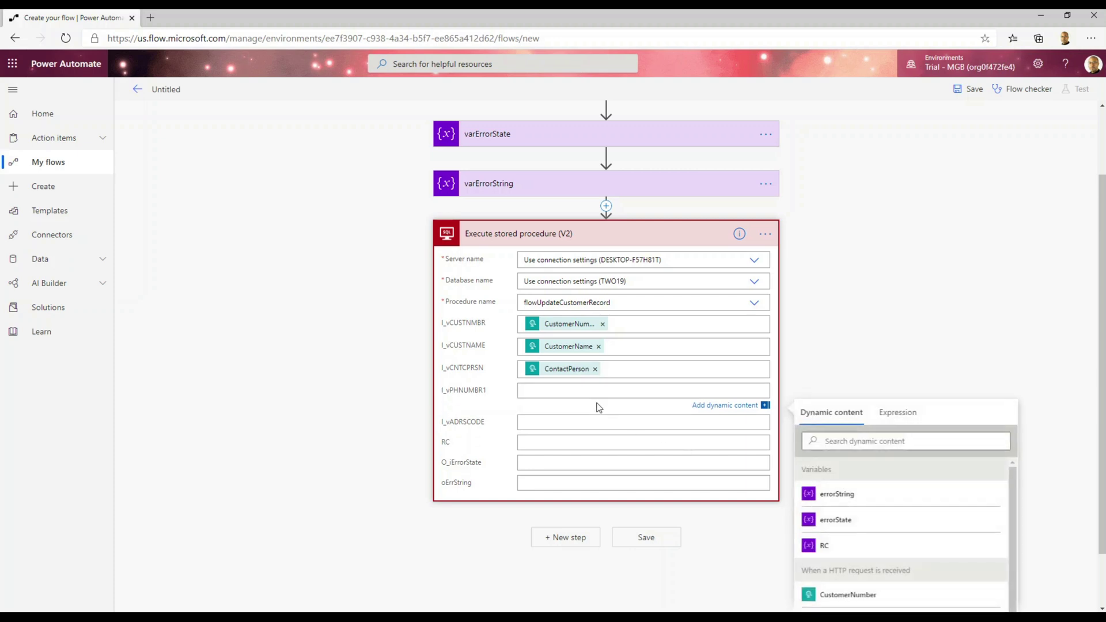
pyautogui.scroll(-1, 1012, 490)
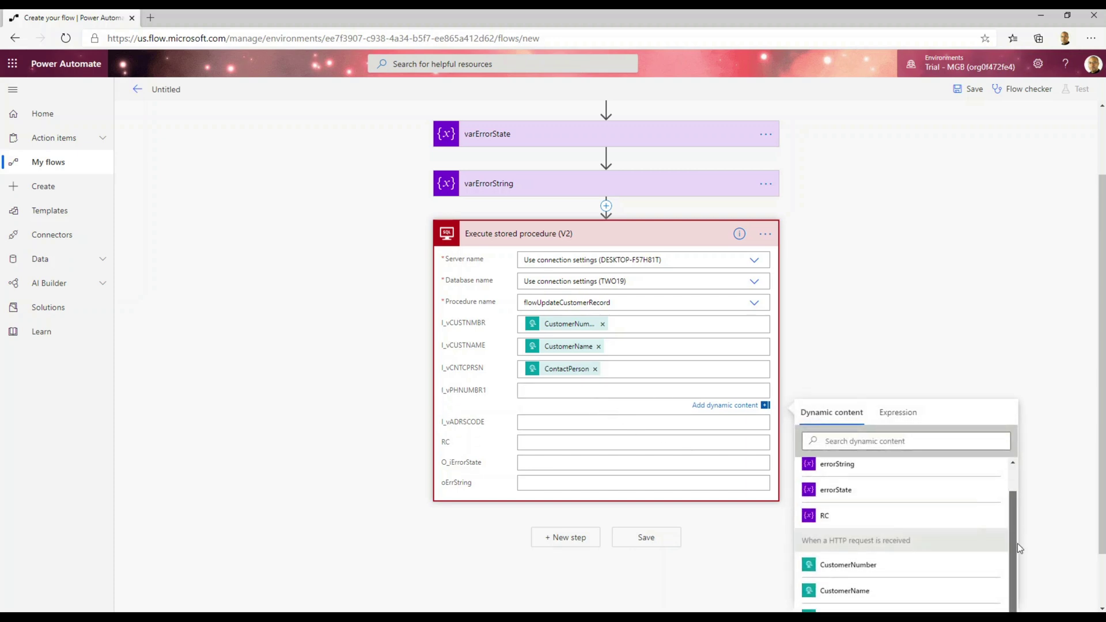
pyautogui.scroll(-1, 1066, 499)
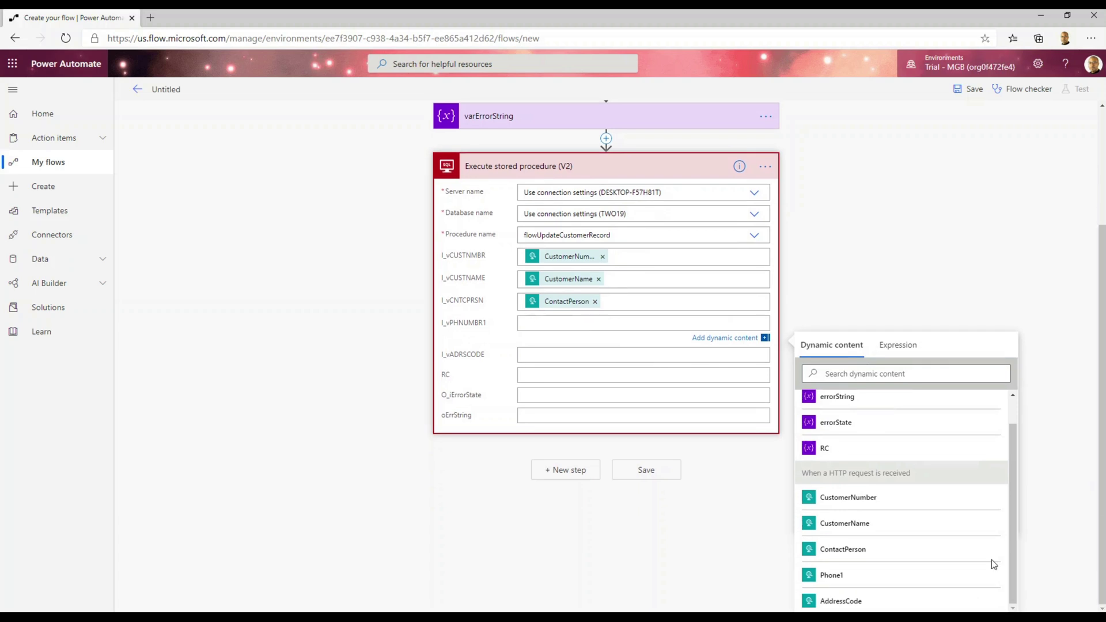
pyautogui.click(836, 576)
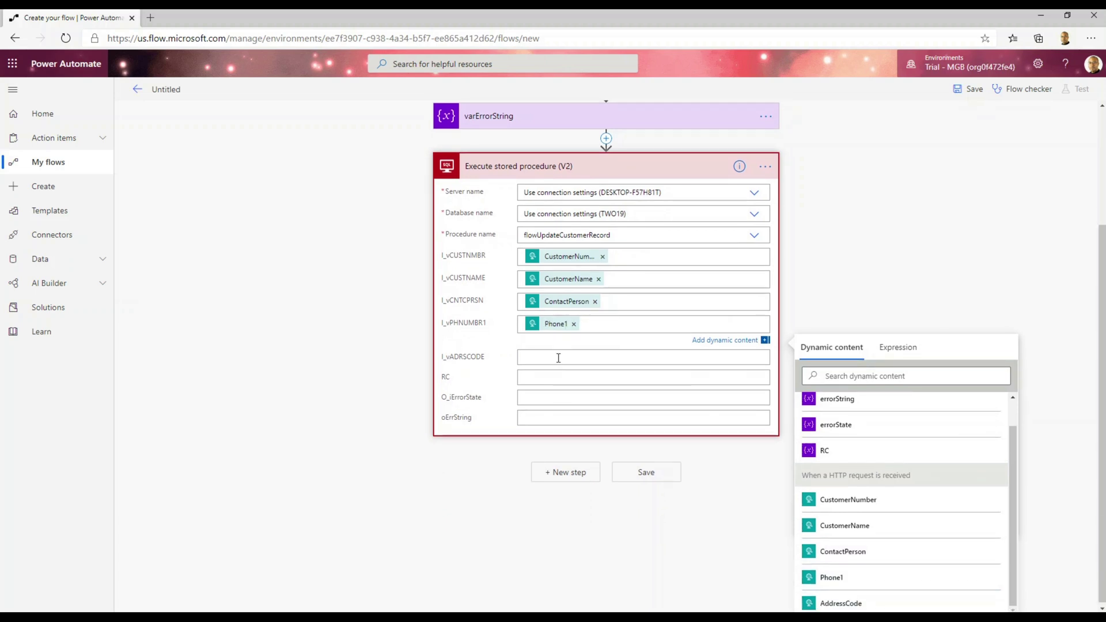
pyautogui.click(558, 357)
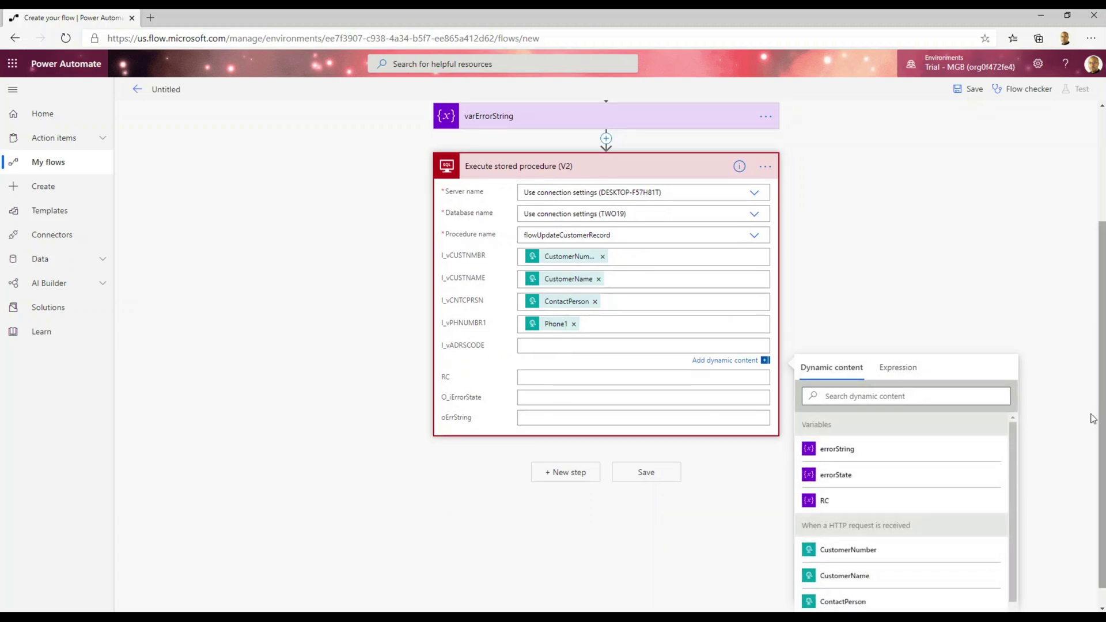
pyautogui.scroll(-1, 1015, 472)
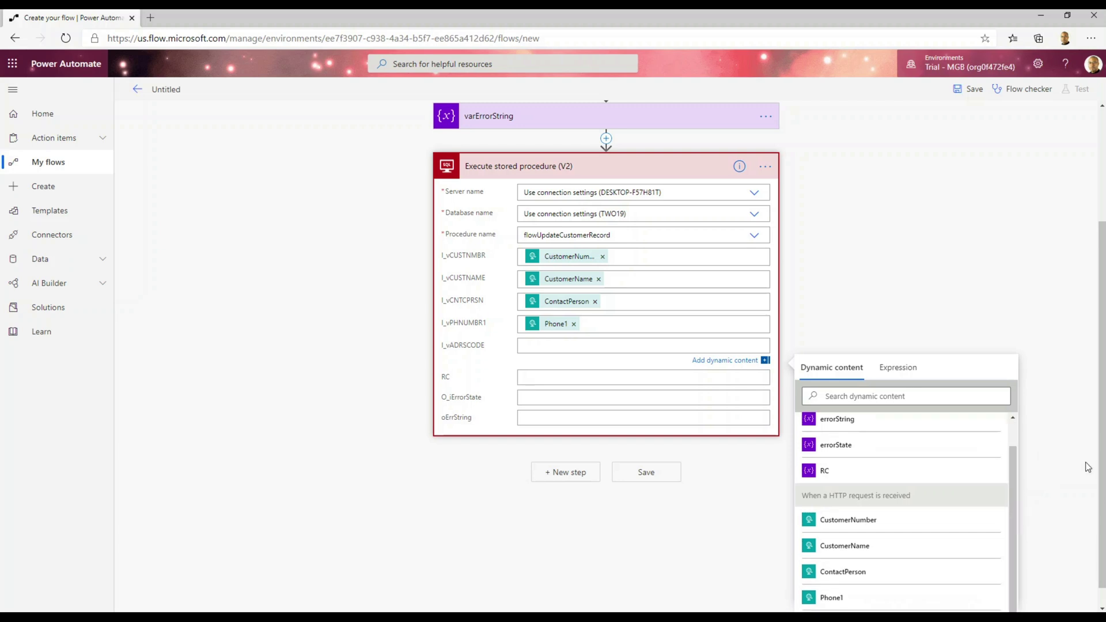
pyautogui.scroll(-1, 1101, 464)
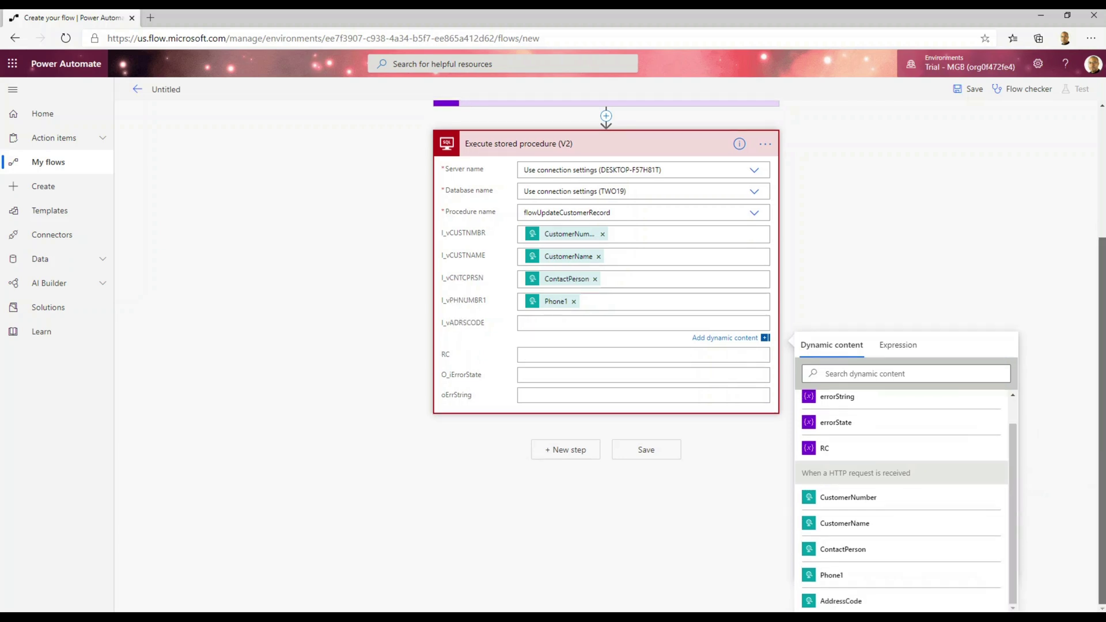
pyautogui.click(920, 599)
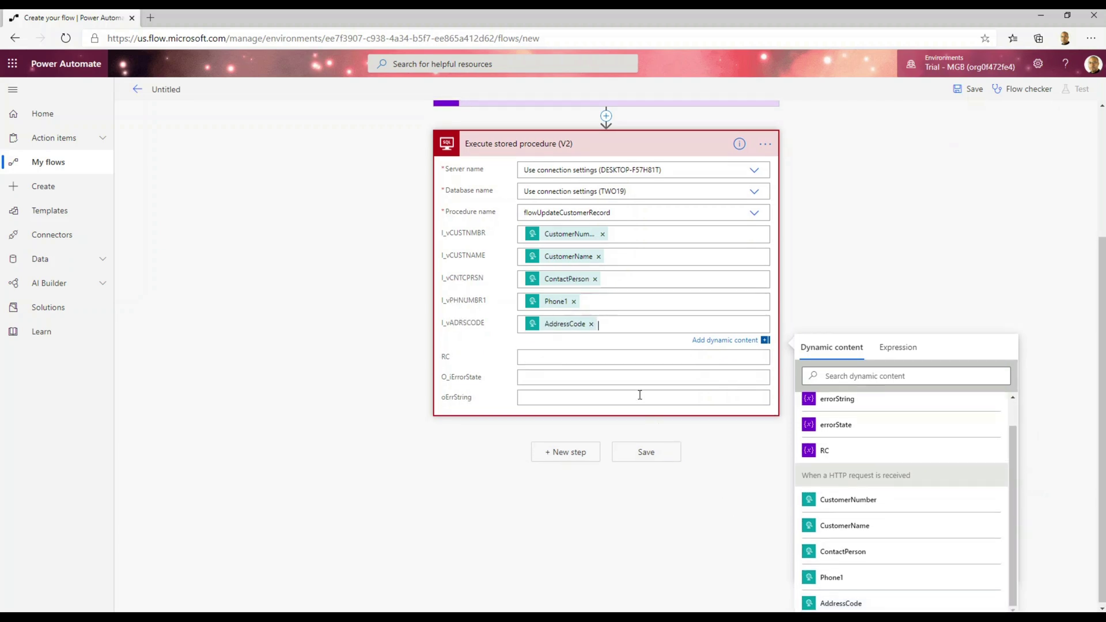
# Map outputs RC, O_iErrorState and oErrString to variables RC, errorState and errorString.
pyautogui.click(534, 360)
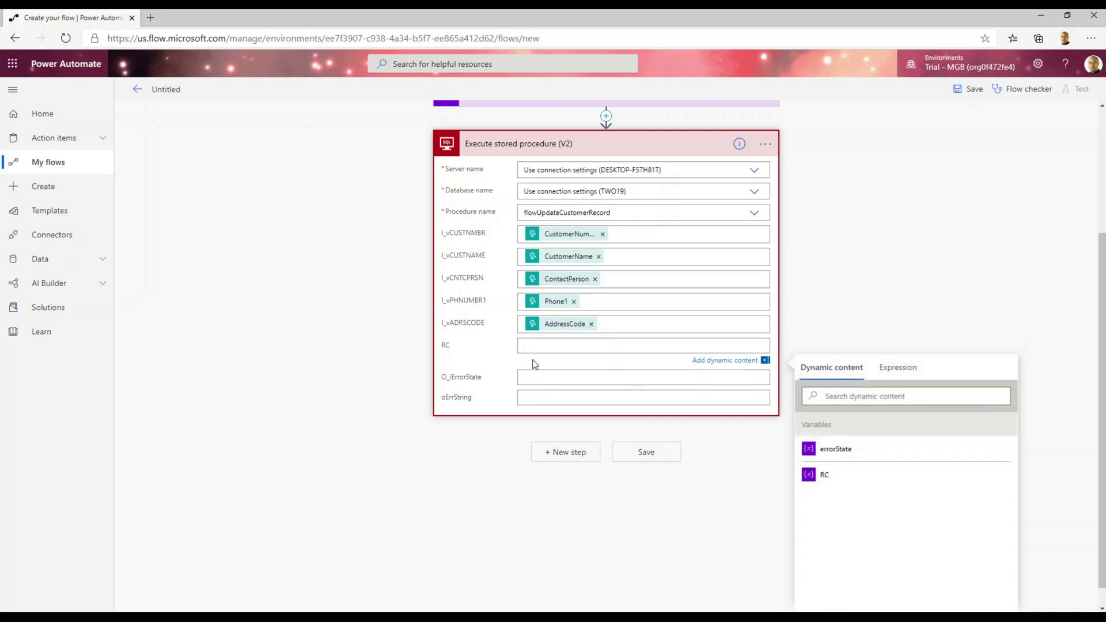
pyautogui.click(825, 475)
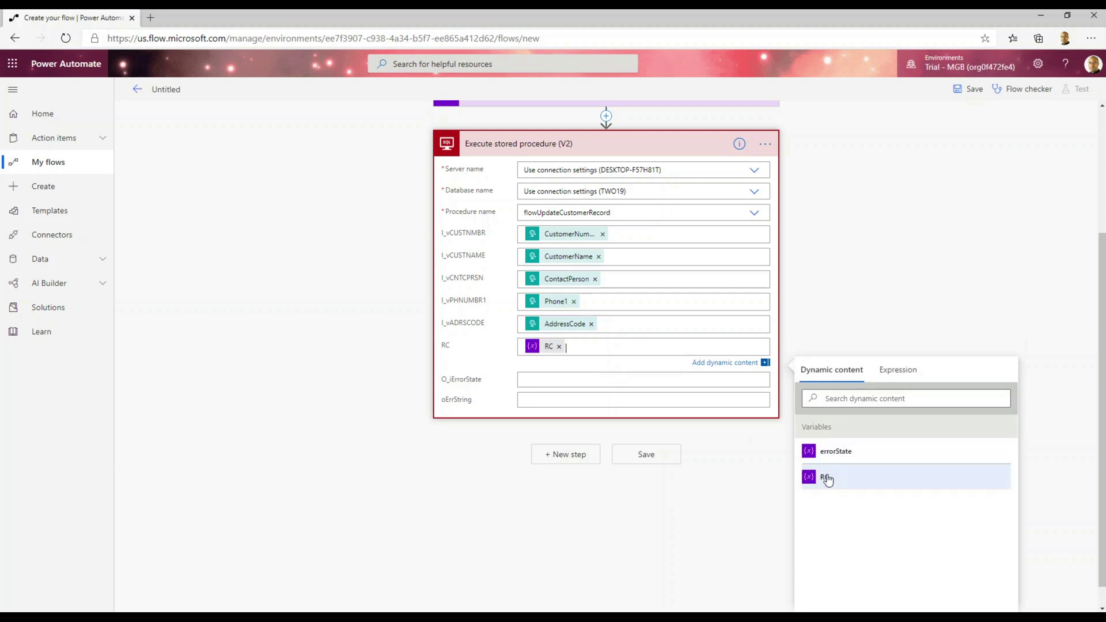
pyautogui.click(529, 378)
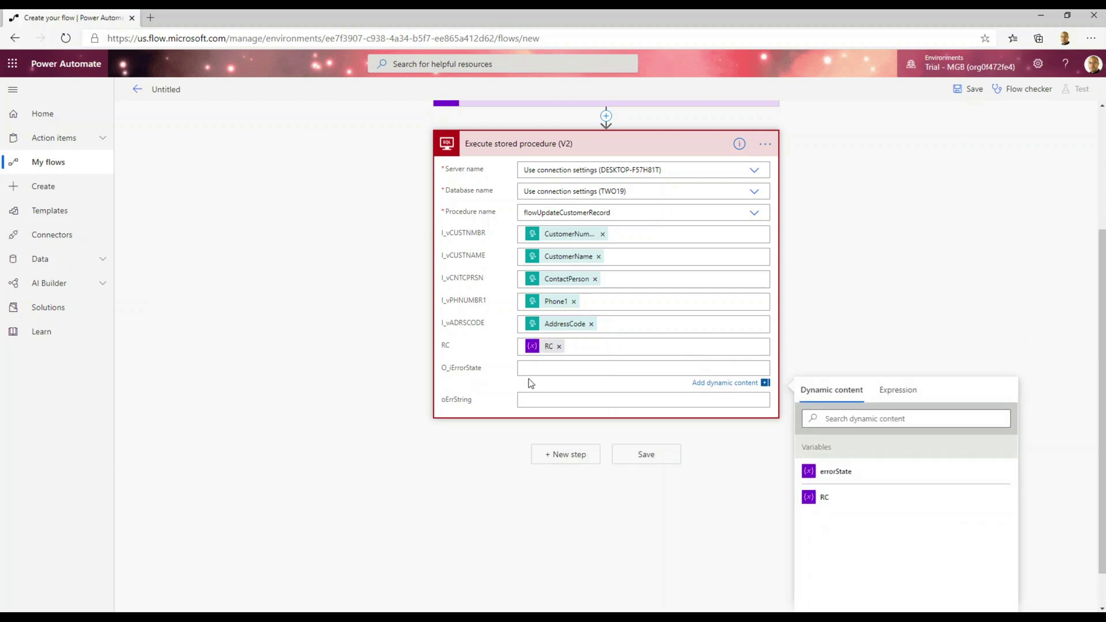
pyautogui.click(844, 476)
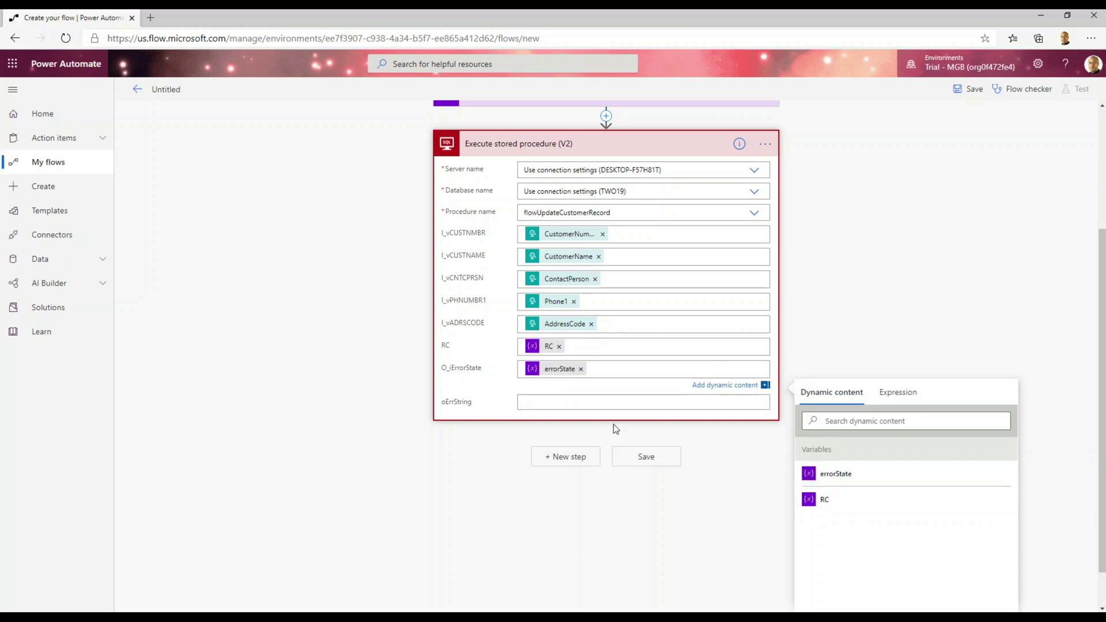
pyautogui.click(593, 400)
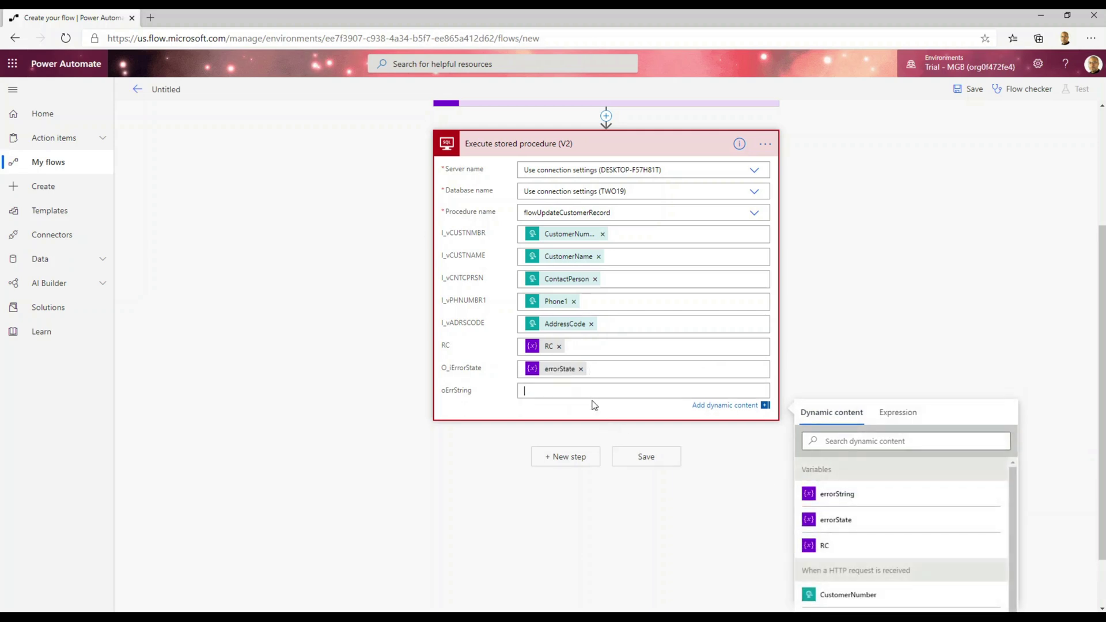
pyautogui.click(860, 502)
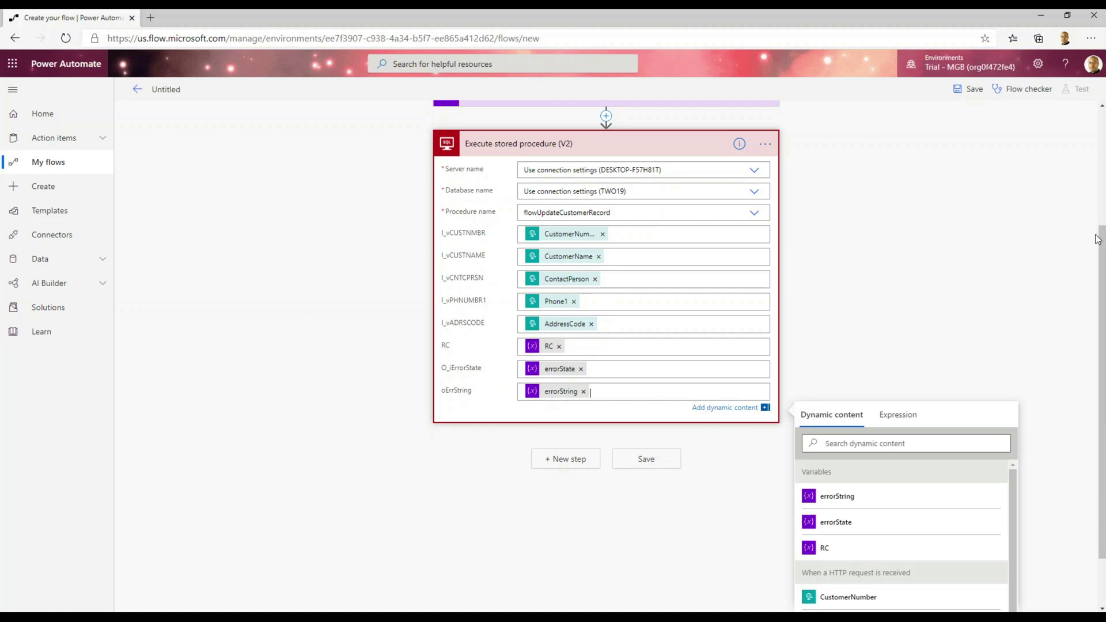
pyautogui.scroll(-1, 1101, 238)
pyautogui.scroll(4, 1102, 238)
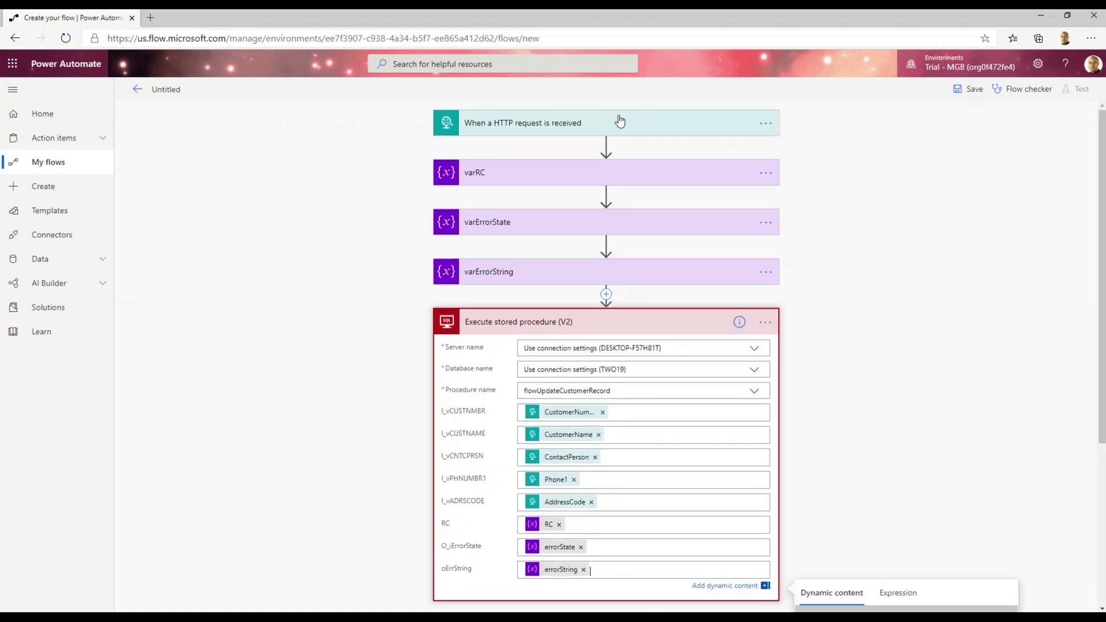
pyautogui.scroll(-5, 1101, 231)
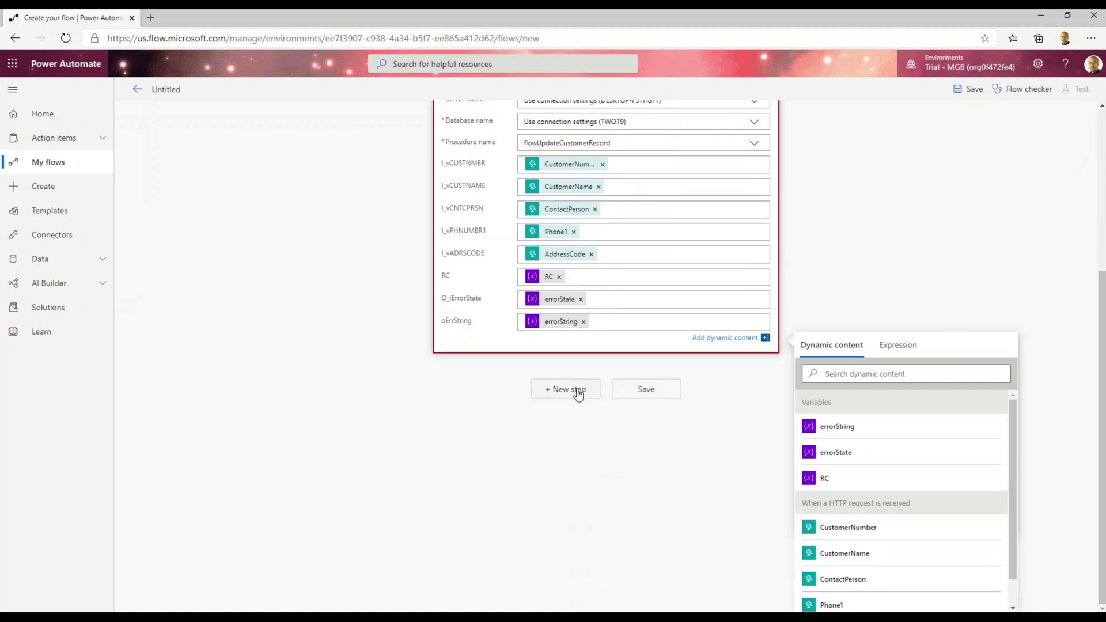
# Add a Response (Request) action after the stored procedure step.
pyautogui.click(578, 394)
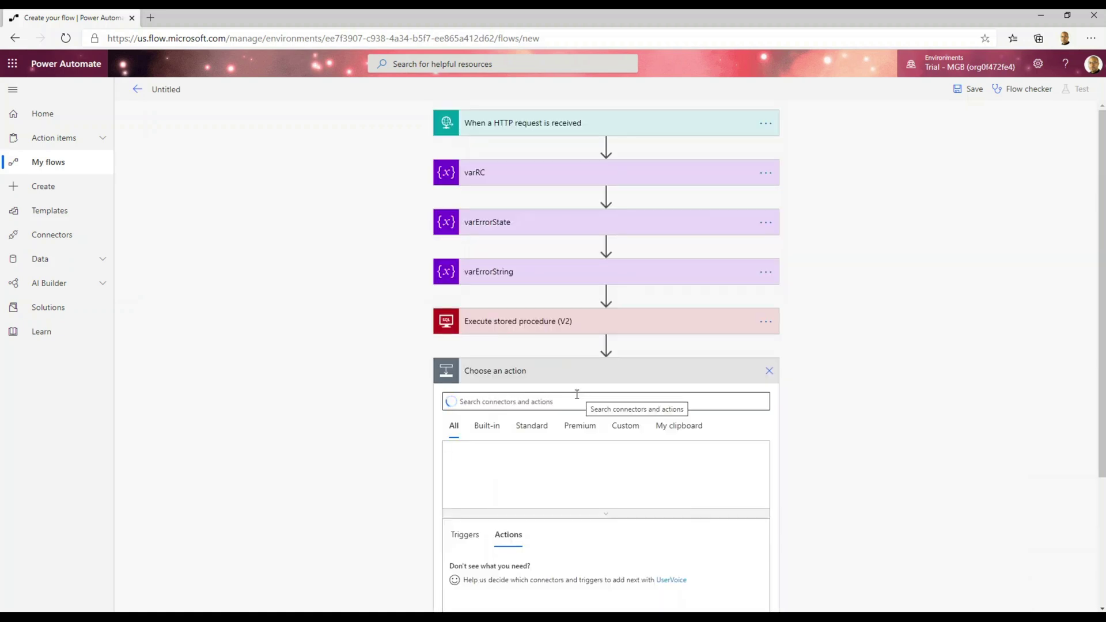
pyautogui.click(555, 400)
pyautogui.write('response')
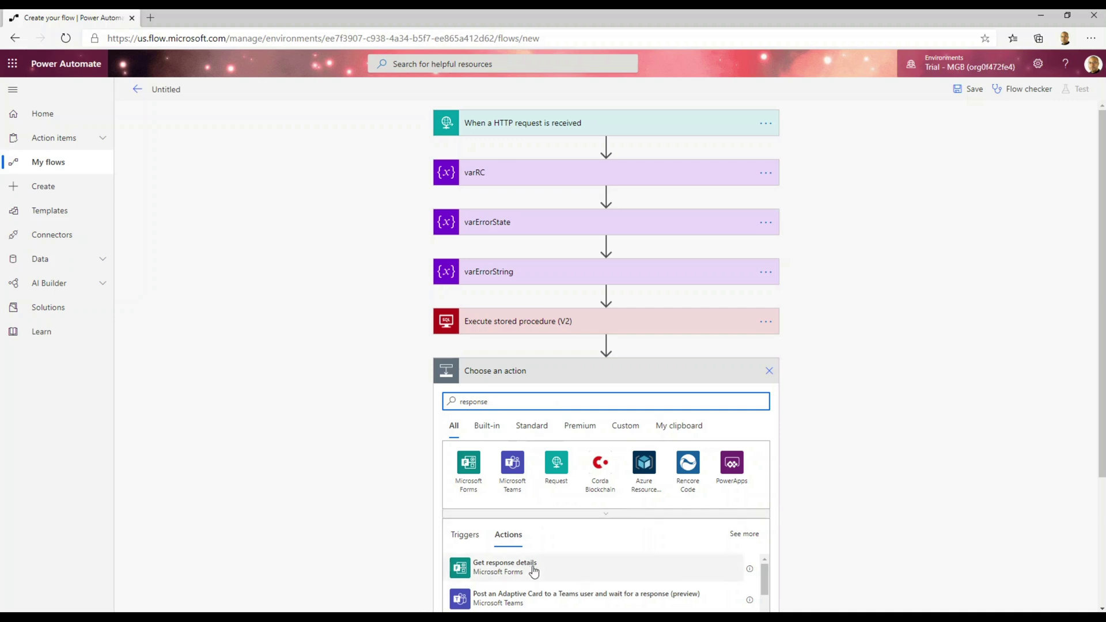
pyautogui.scroll(-2, 530, 569)
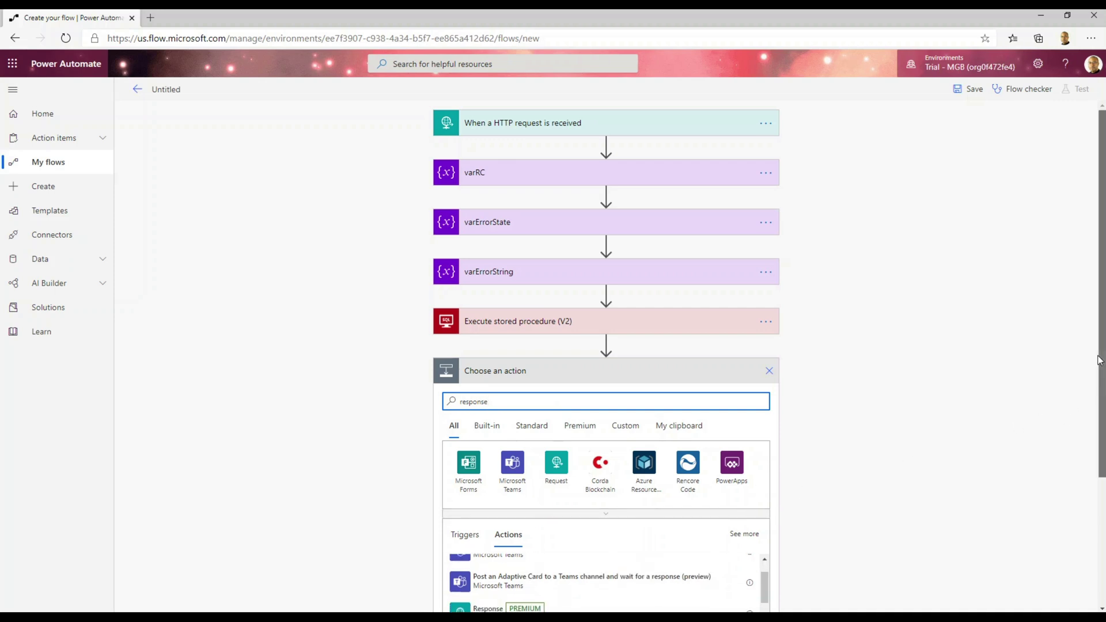
pyautogui.moveTo(1100, 360); pyautogui.dragTo(1104, 455)
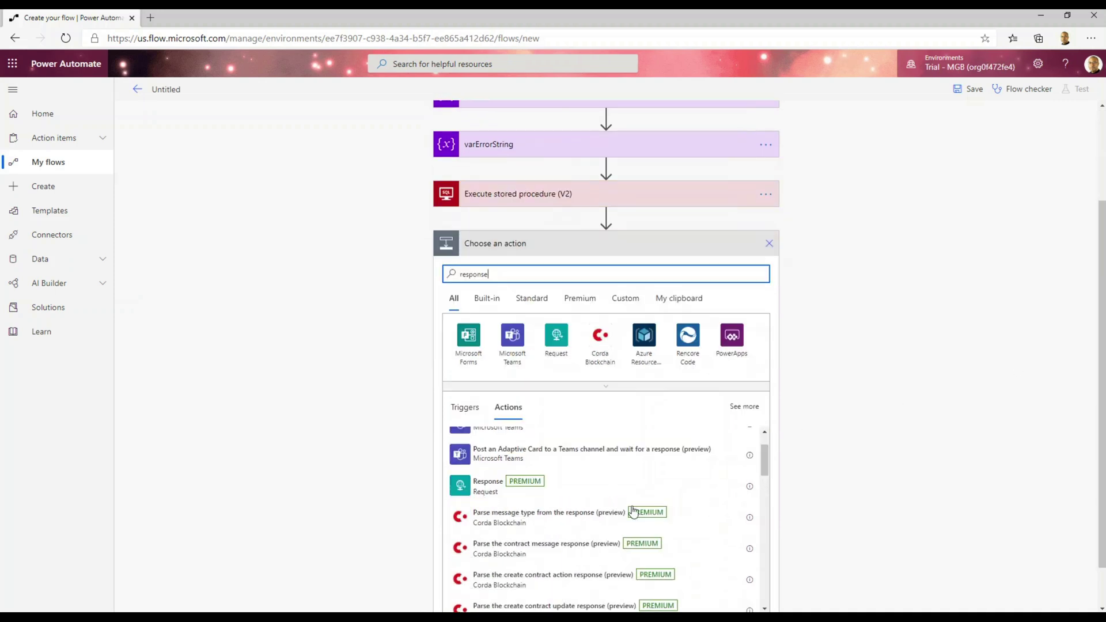
pyautogui.click(486, 490)
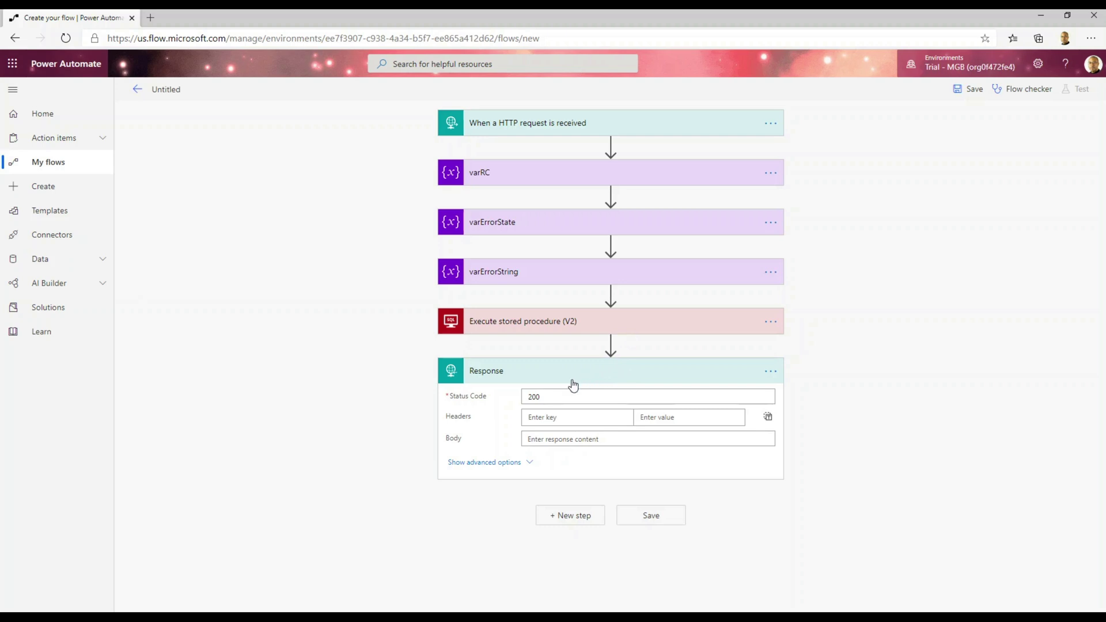
# Write the body as JSON with "errorState" and "errorString" keys set to the matching variables.
pyautogui.click(539, 439)
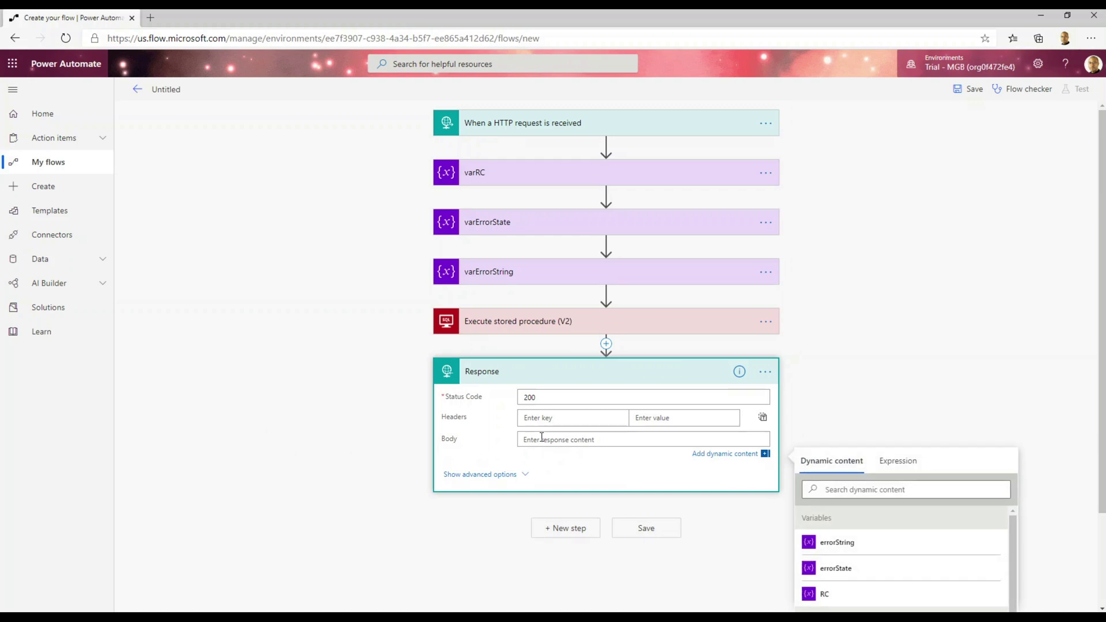
pyautogui.write('{')
pyautogui.press('Return')
pyautogui.press('Return')
pyautogui.write('}')
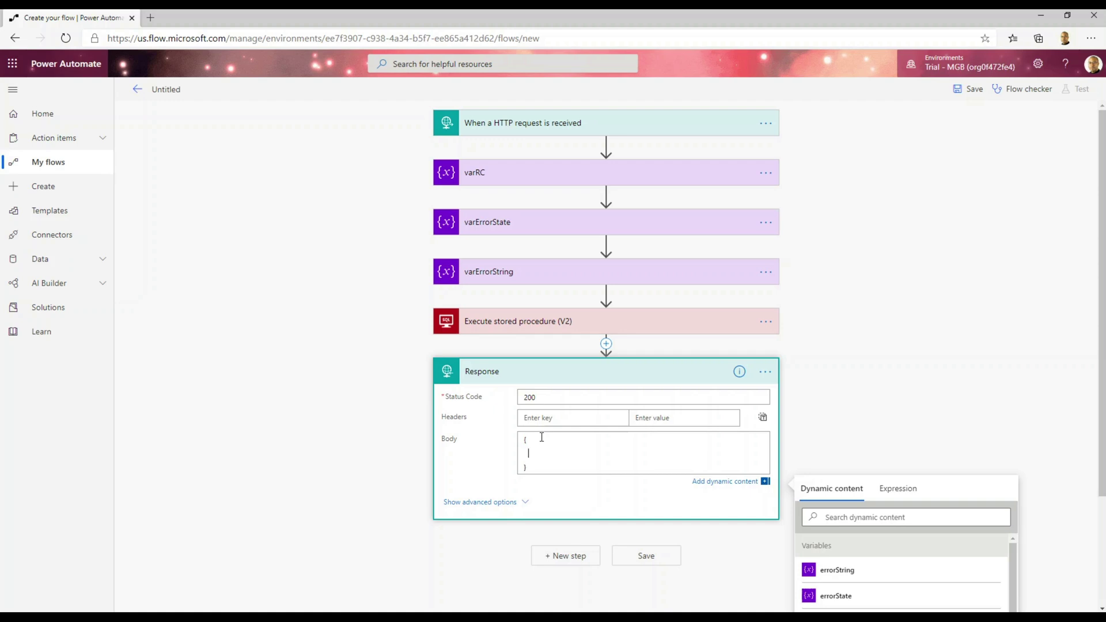
pyautogui.write('  errorState":')
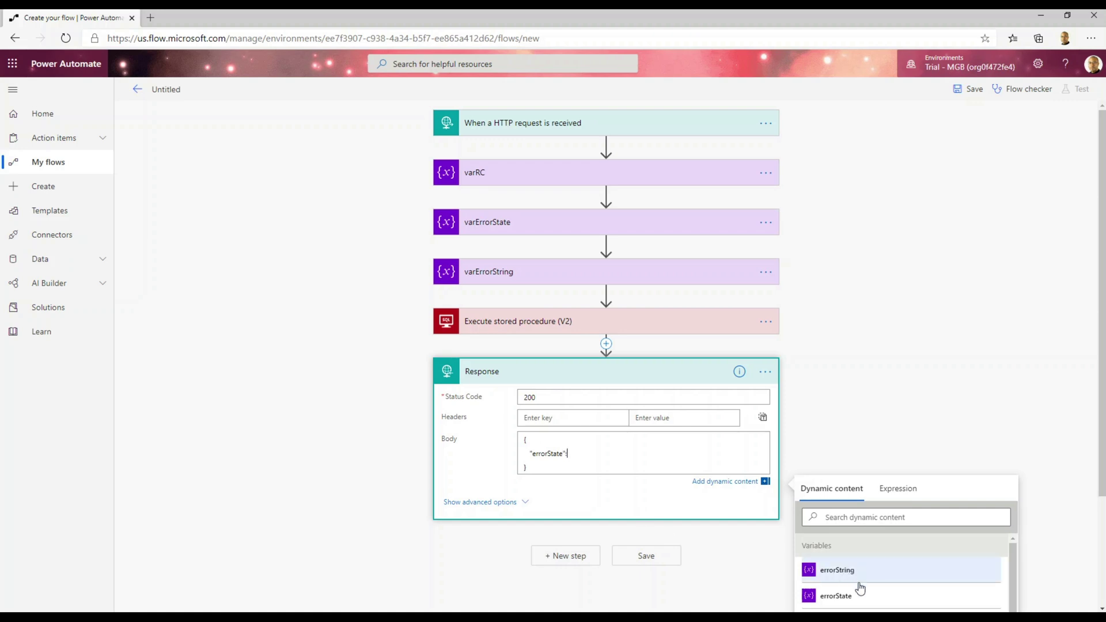
pyautogui.click(830, 595)
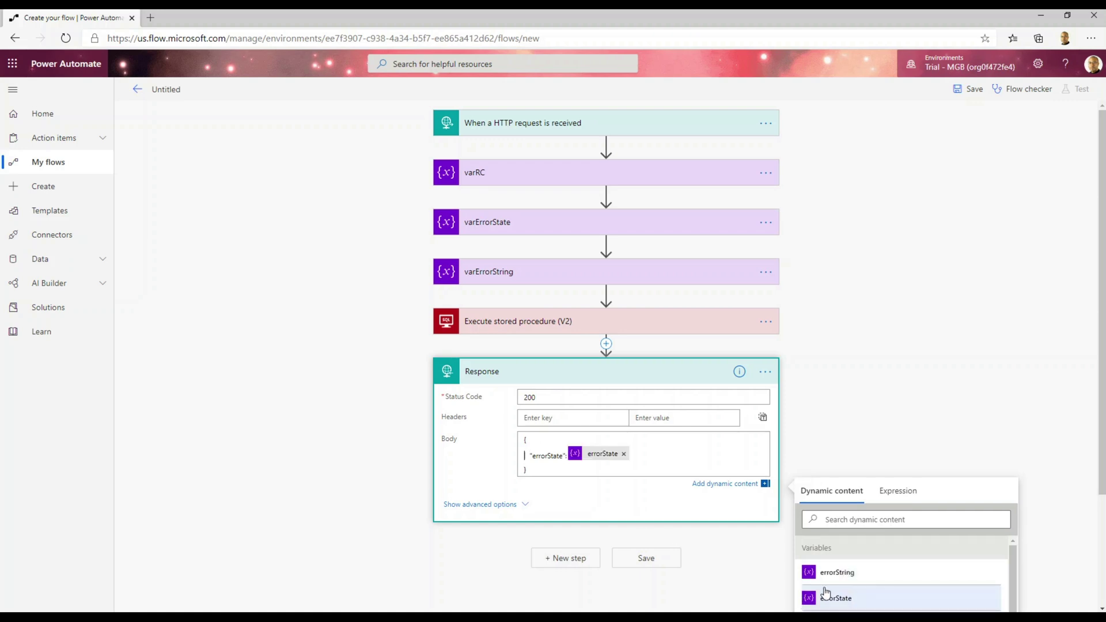
pyautogui.click(640, 455)
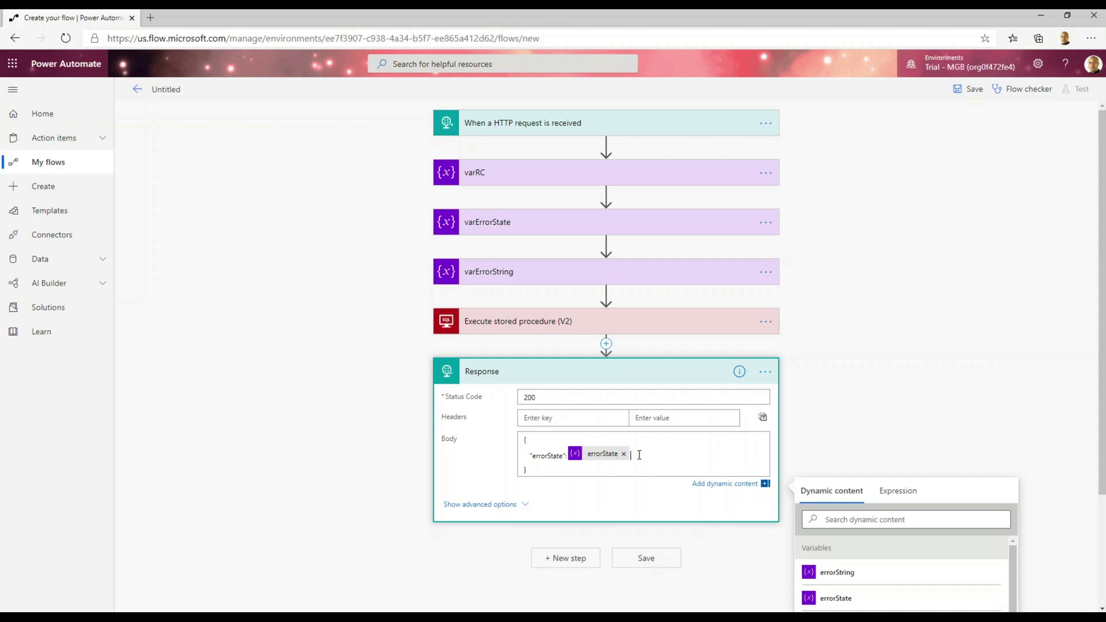
pyautogui.write(',')
pyautogui.press('Return')
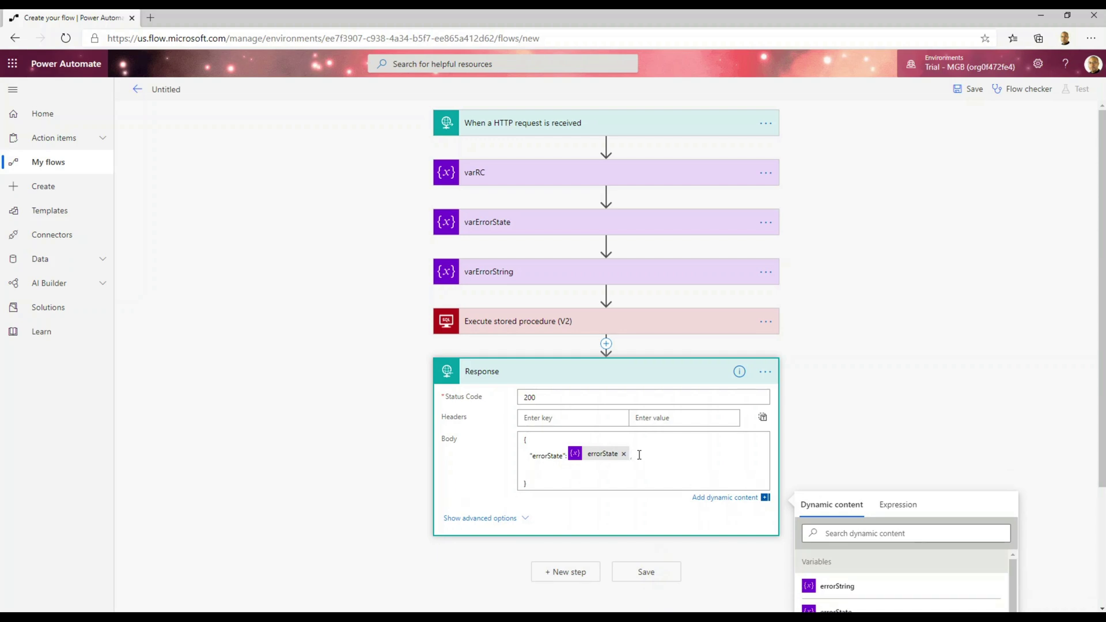
pyautogui.write('"errorString":')
pyautogui.click(856, 588)
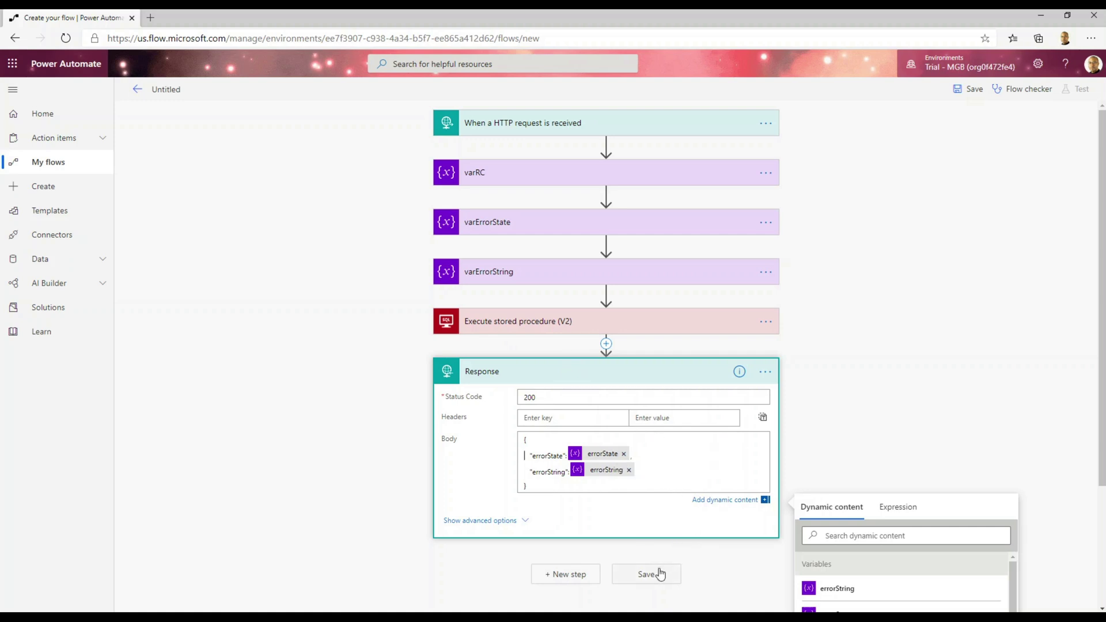
# Title the flow InsertCustomer, save it, and expand the HTTP trigger to show its POST URL.
pyautogui.click(164, 92)
pyautogui.doubleClick(181, 93)
pyautogui.write('Inser')
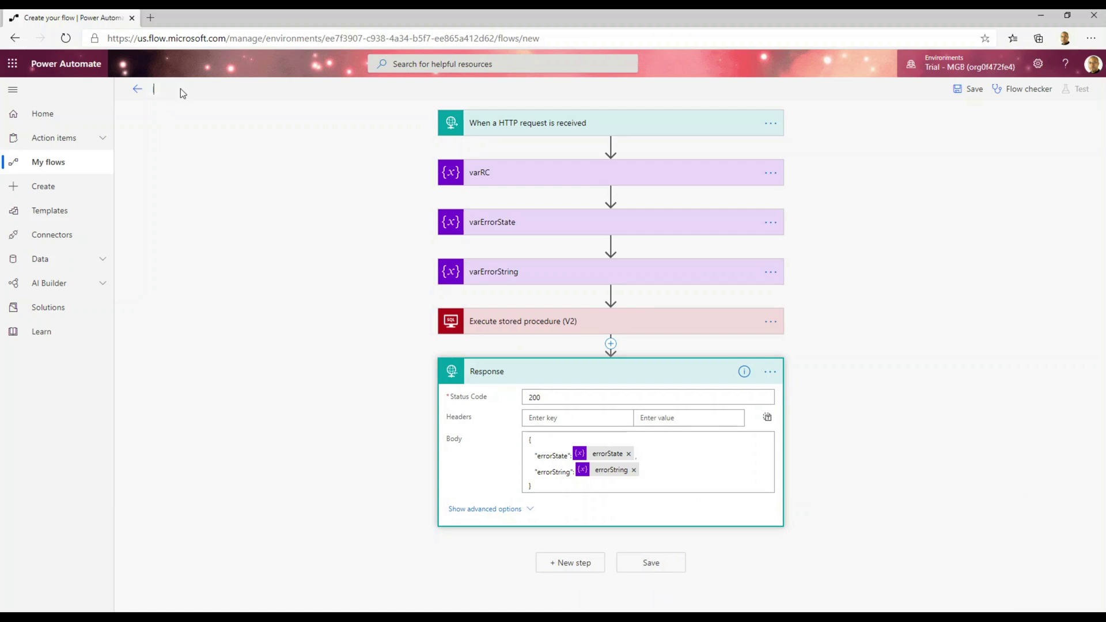
pyautogui.write('tCustomer')
pyautogui.click(962, 93)
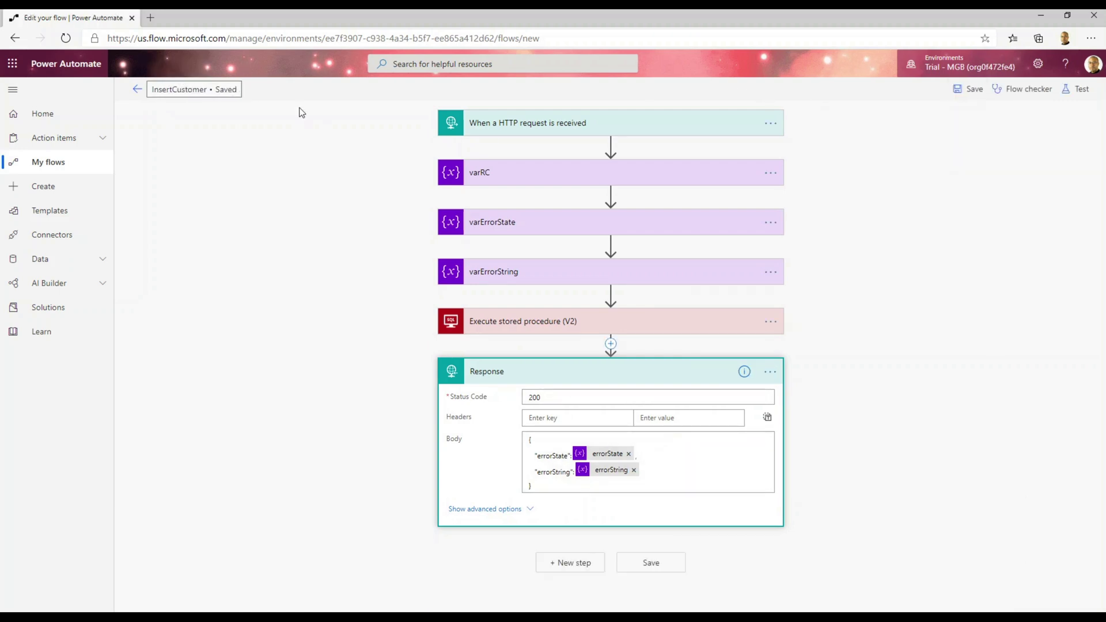
pyautogui.click(543, 124)
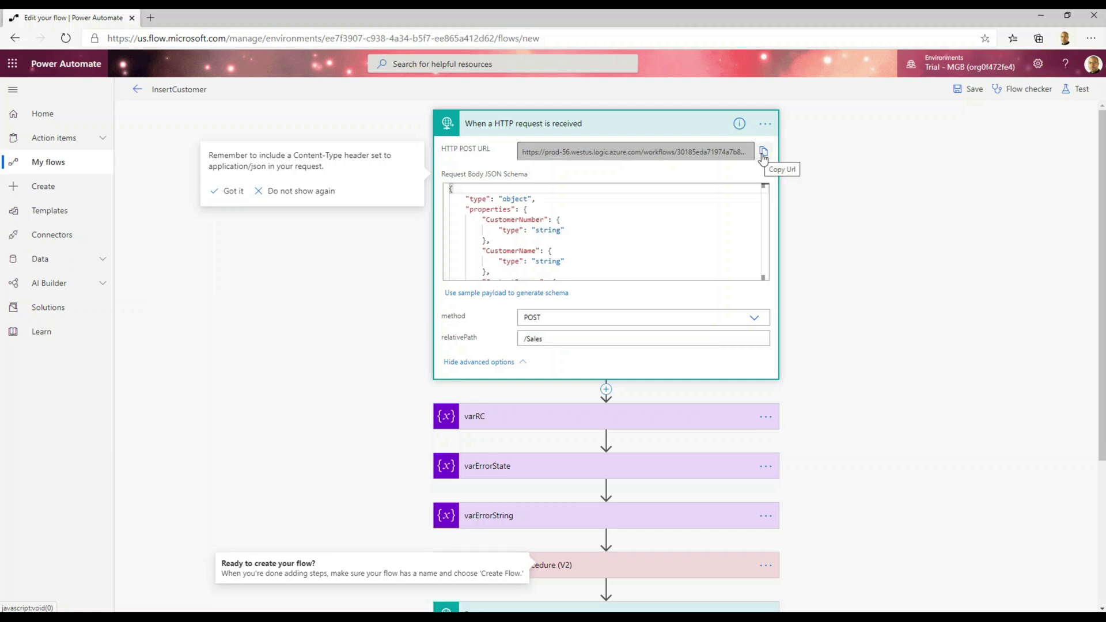
# Paste the trigger's POST URL into Notepad, then return to the InsertCustomer details page.
pyautogui.click(763, 153)
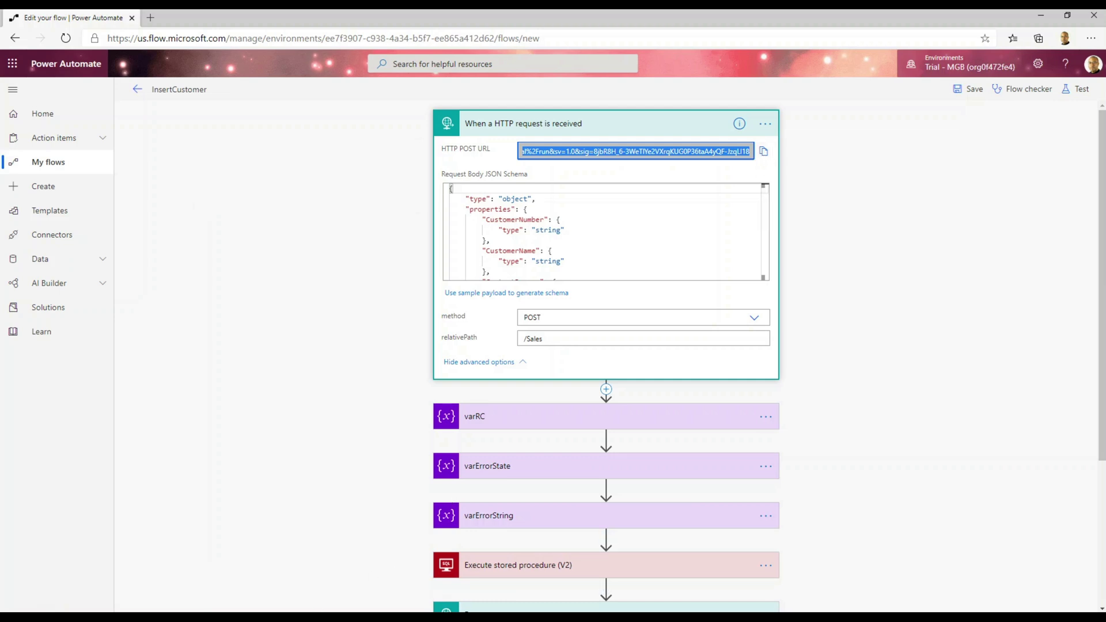
pyautogui.click(304, 615)
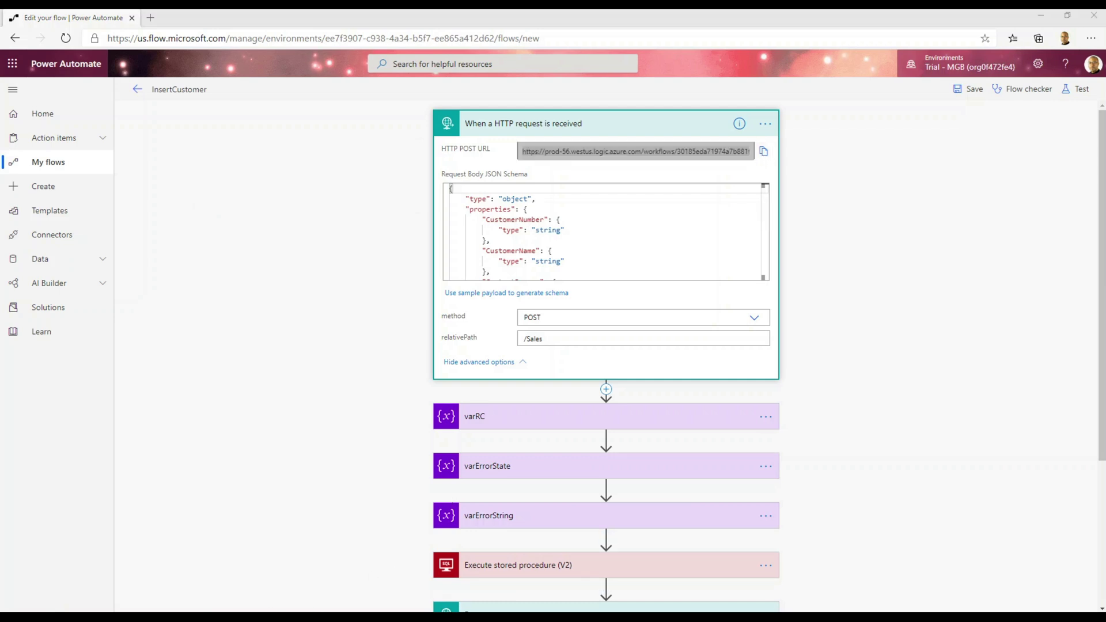
pyautogui.hotkey('ctrl', 'v')
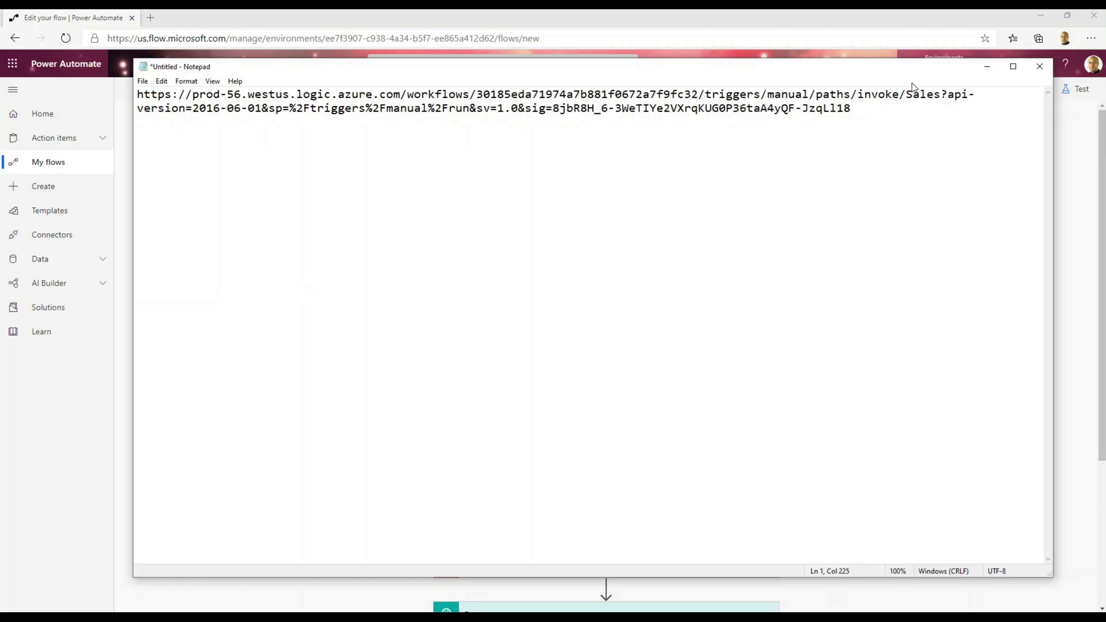
pyautogui.moveTo(906, 94); pyautogui.dragTo(942, 95)
pyautogui.hotkey('ctrl', 'a')
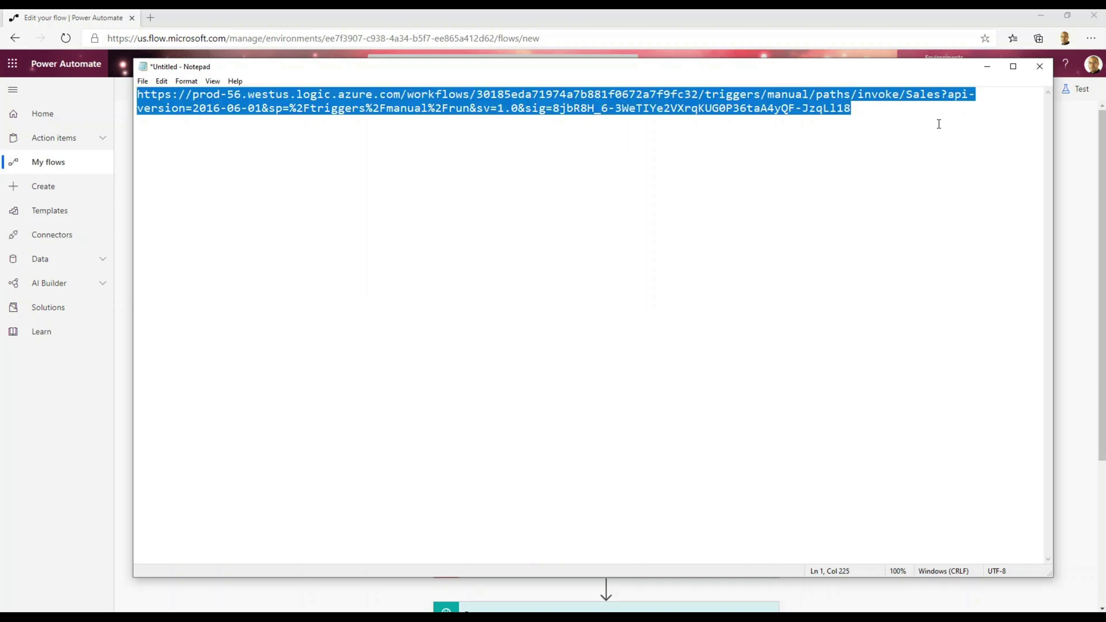
pyautogui.click(987, 66)
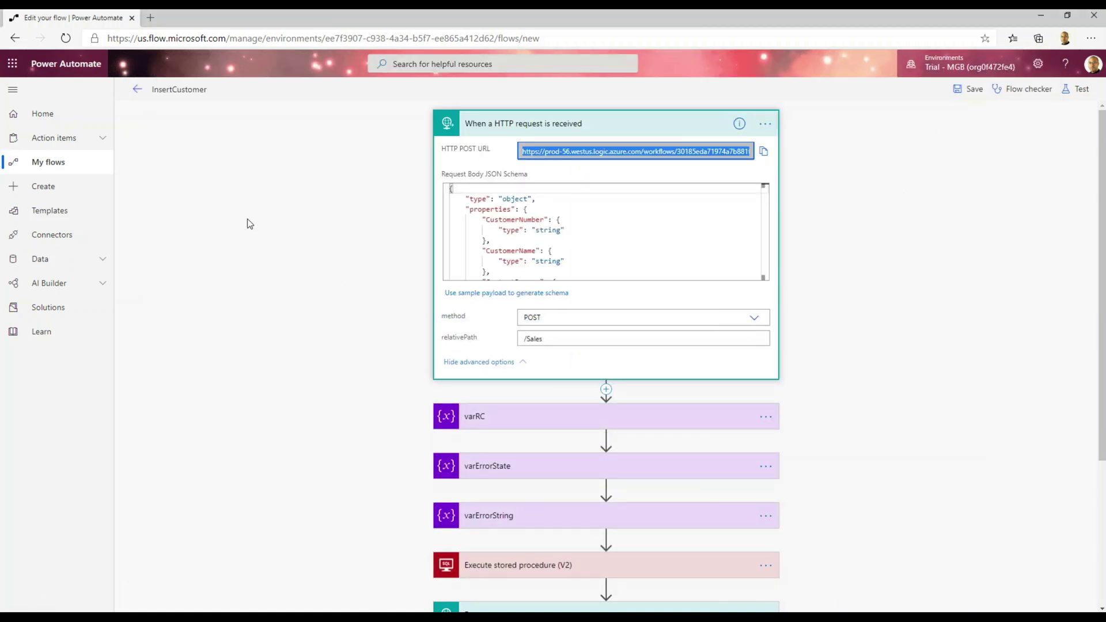
pyautogui.click(138, 89)
# Add a request named InsertCustomer to the Dynamics GP - Power Automate collection and open it.
pyautogui.click(605, 133)
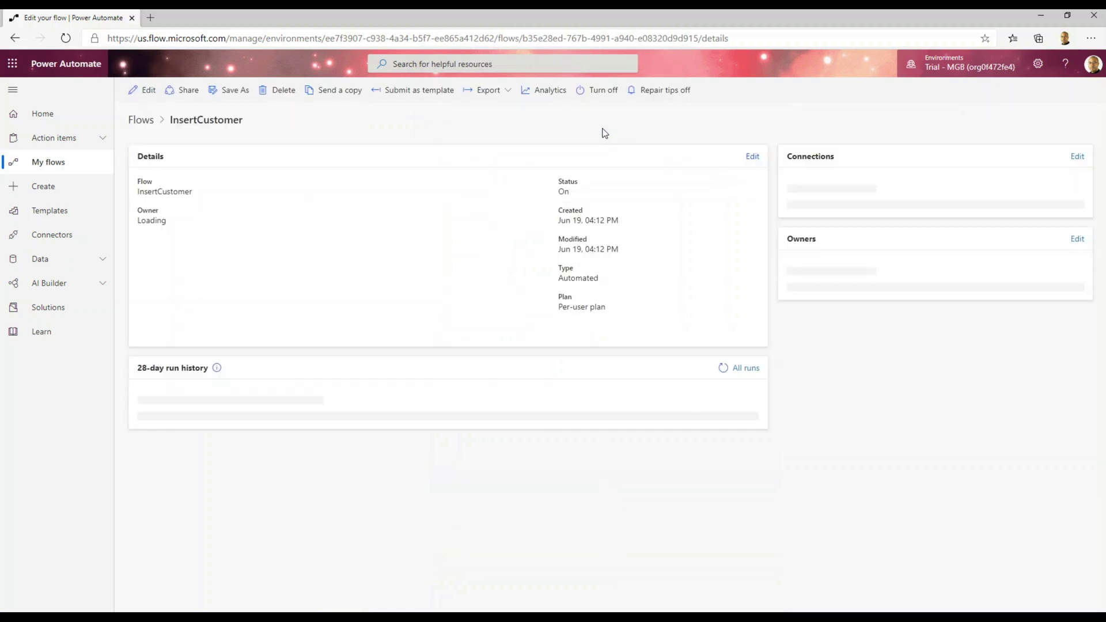
pyautogui.hotkey('alt', 'Tab')
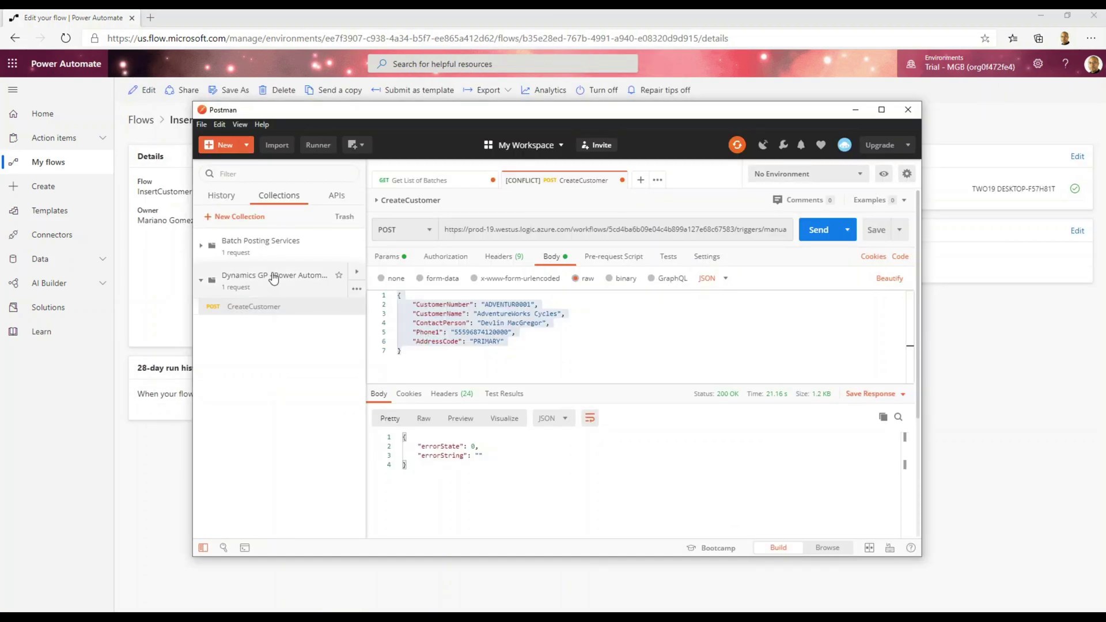
pyautogui.click(357, 291)
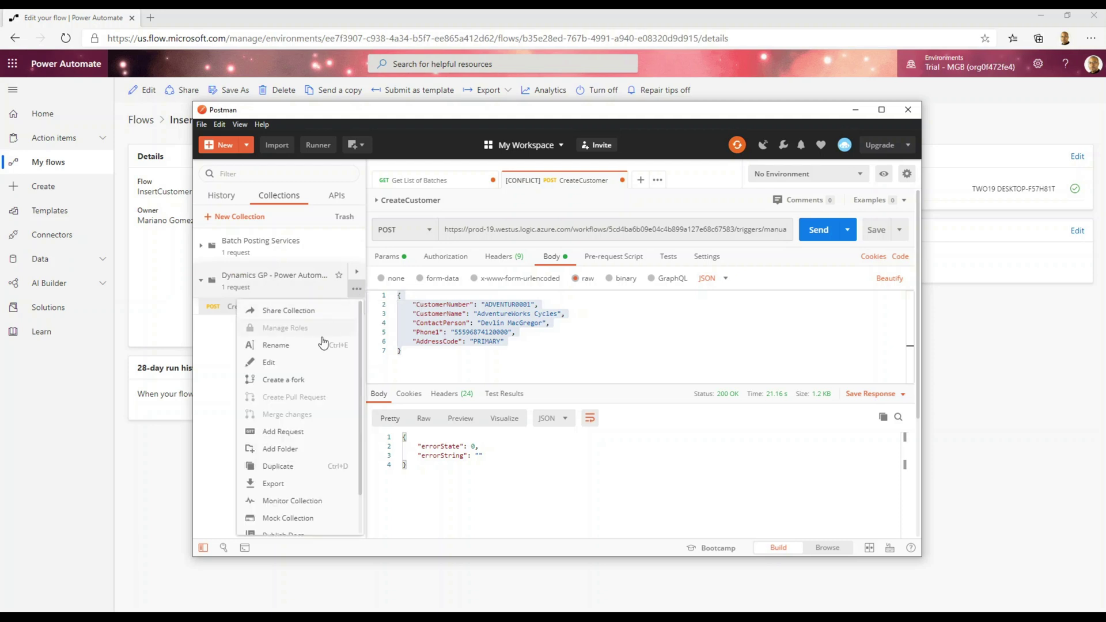
pyautogui.click(283, 432)
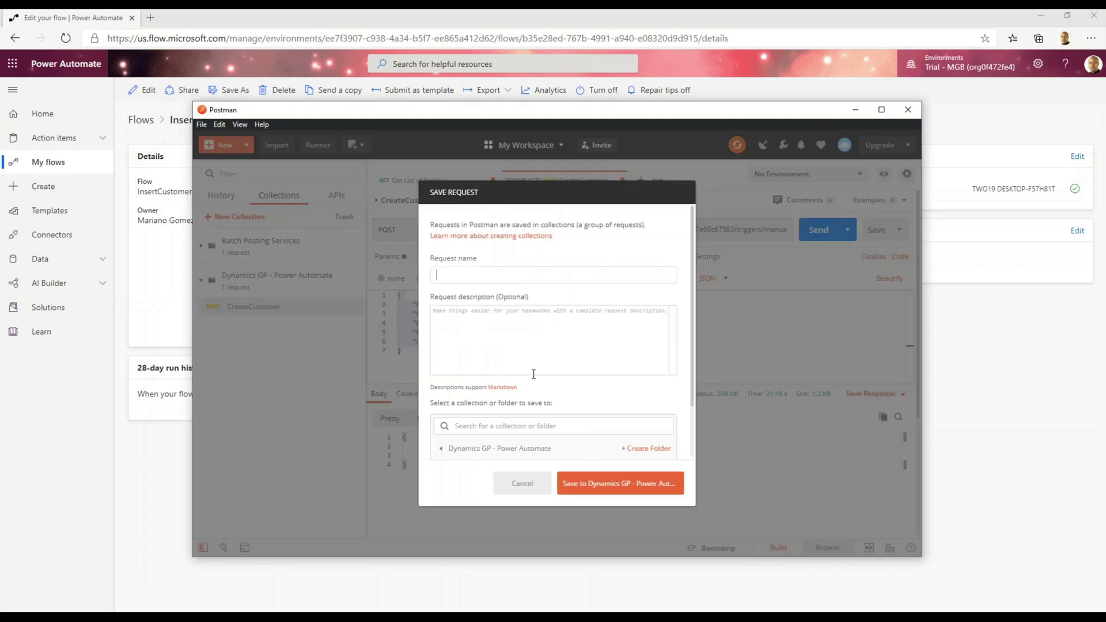
pyautogui.write('InsertCustomer')
pyautogui.click(597, 487)
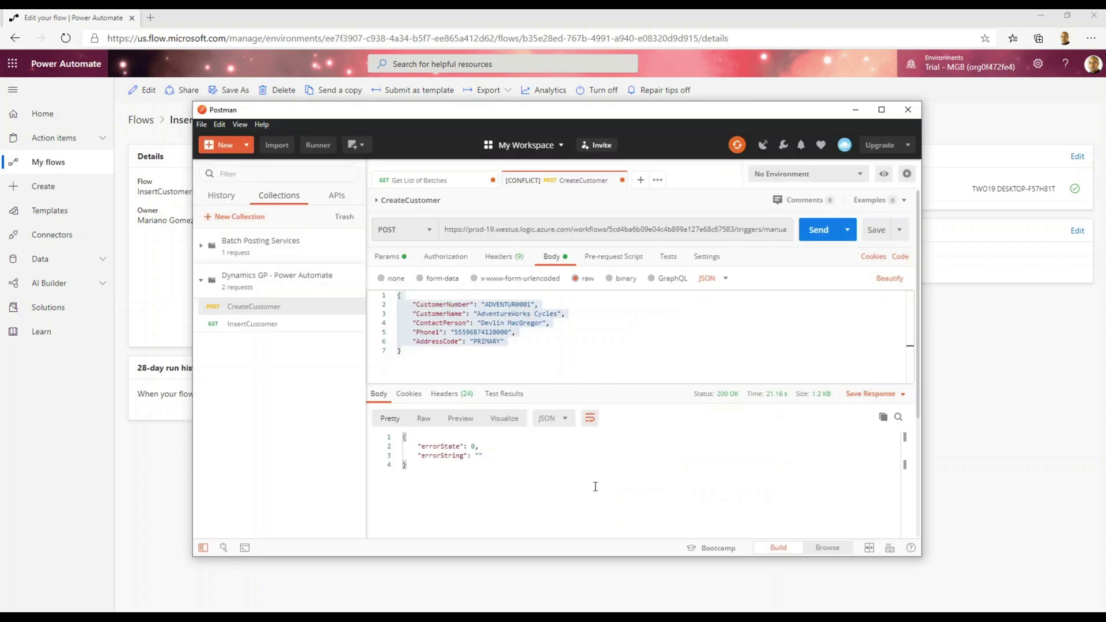
pyautogui.click(257, 327)
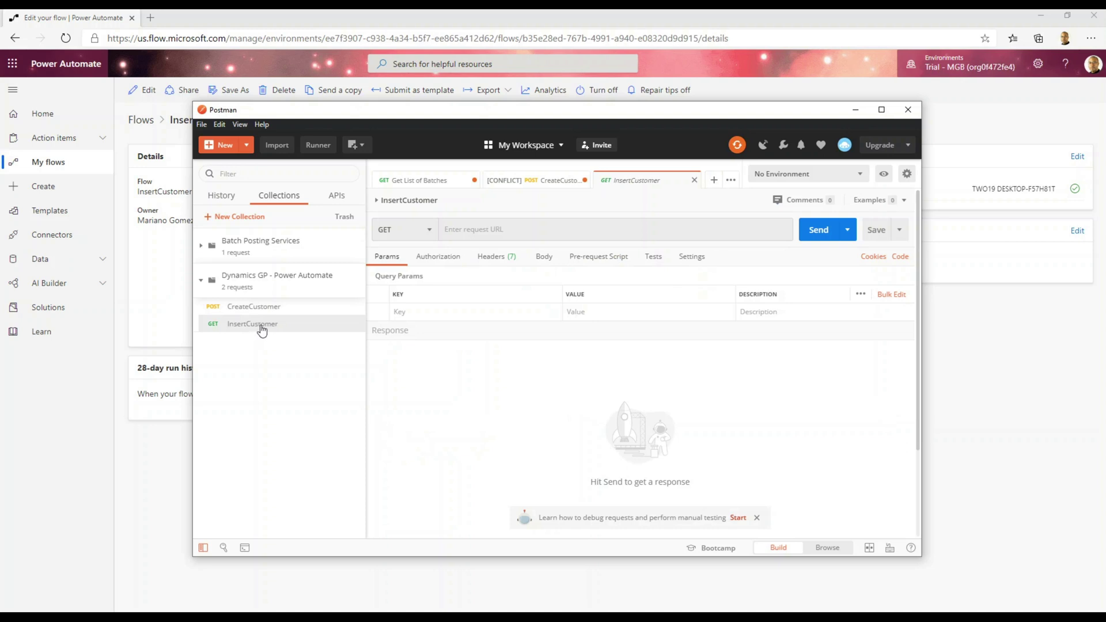
# Switch the InsertCustomer request from GET to POST with a raw JSON body.
pyautogui.click(429, 232)
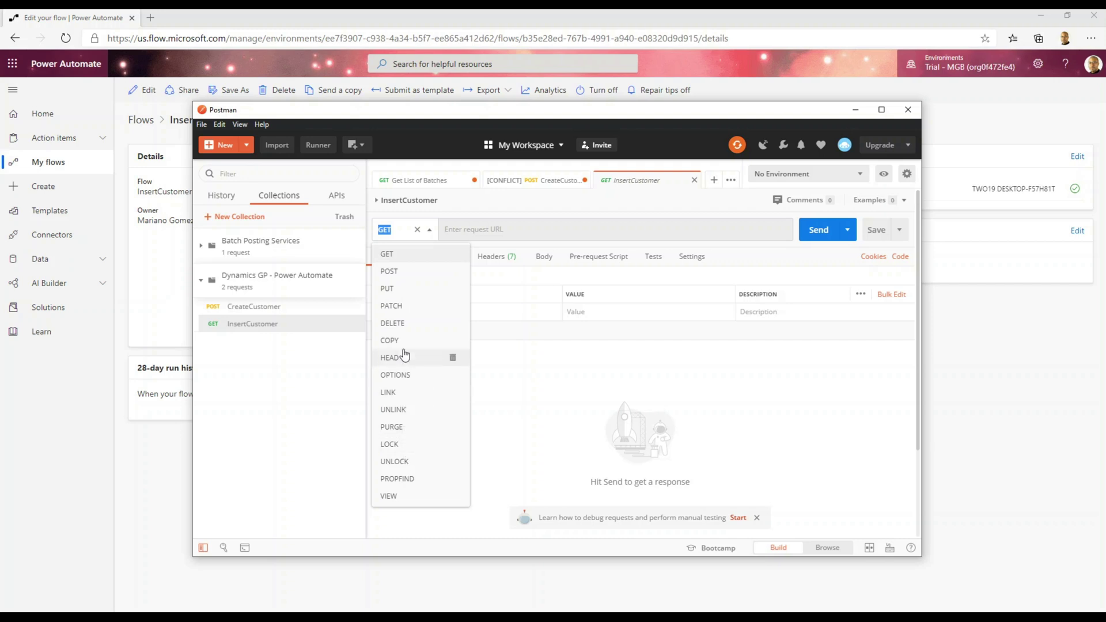
pyautogui.click(390, 271)
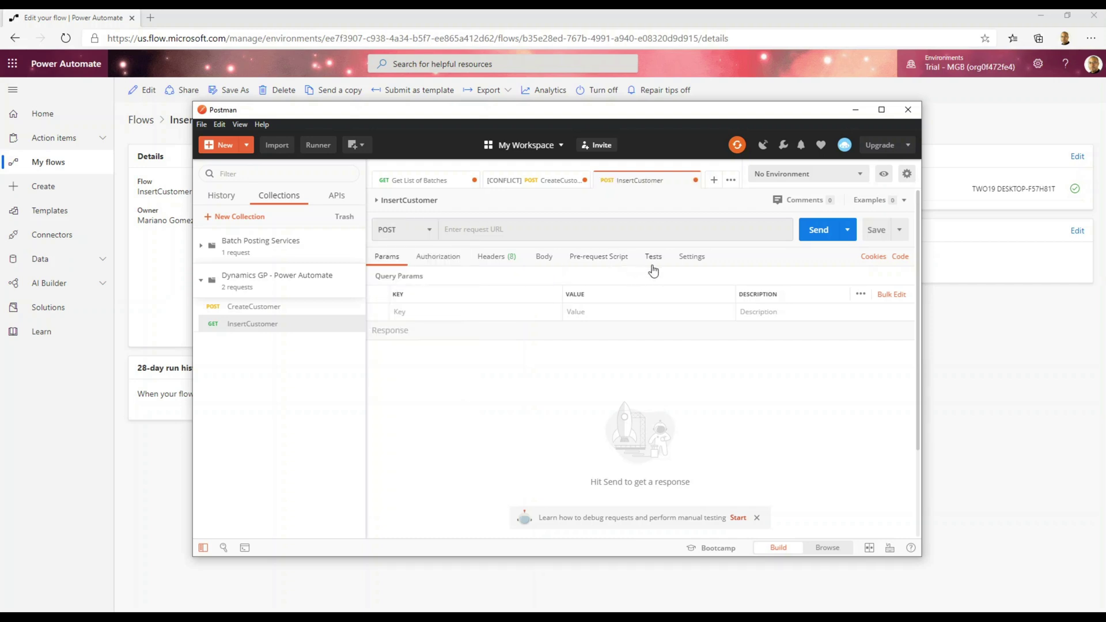
pyautogui.click(545, 258)
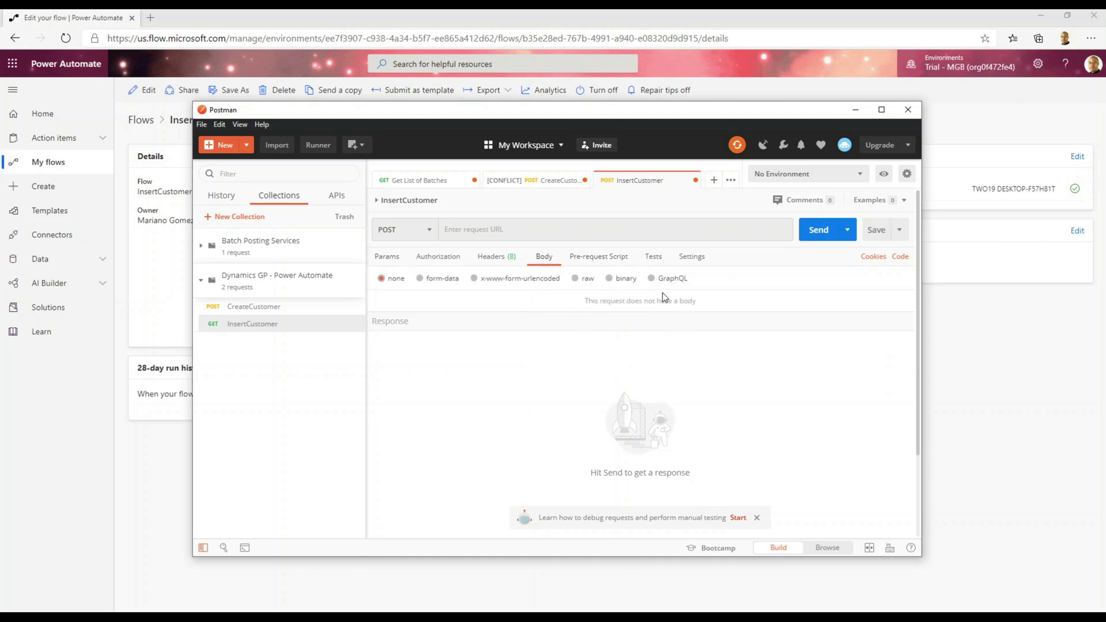
pyautogui.click(576, 279)
pyautogui.click(722, 280)
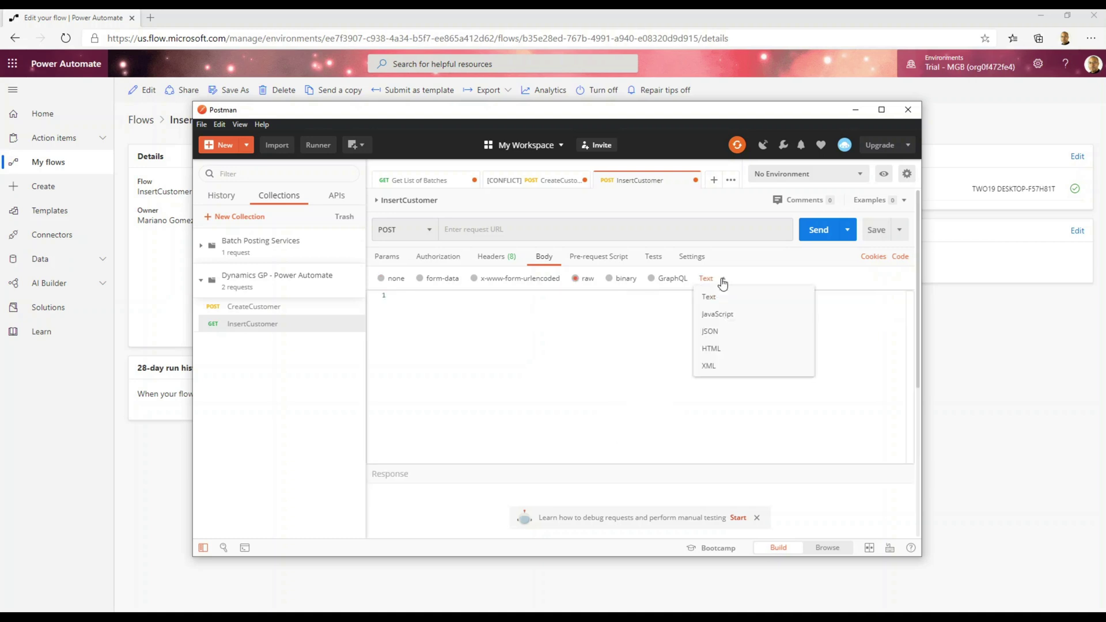
pyautogui.click(715, 332)
pyautogui.click(610, 321)
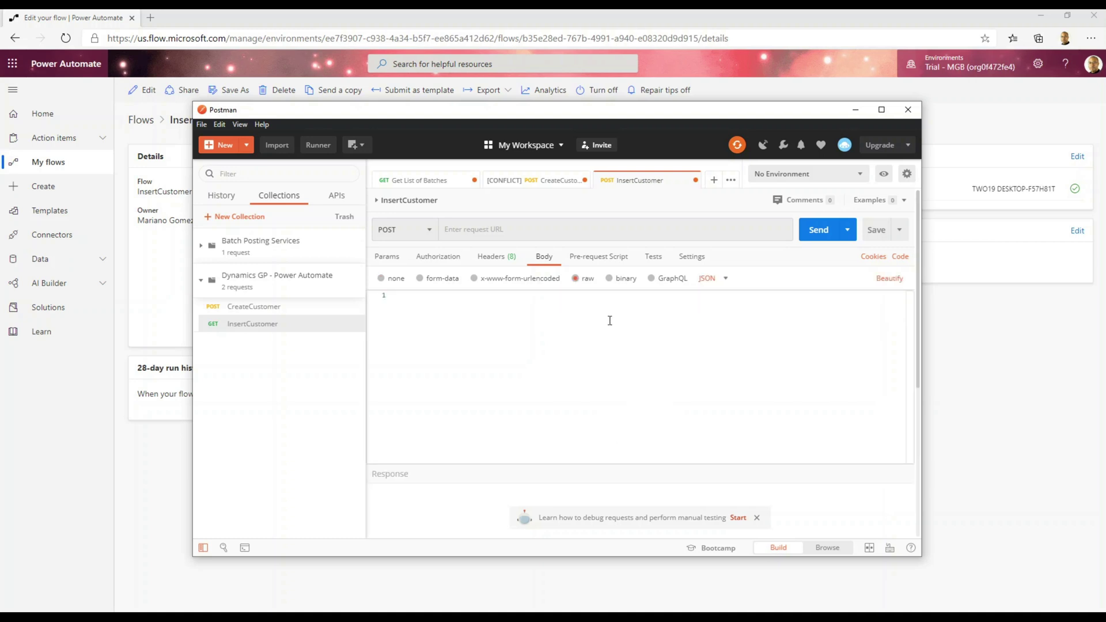
pyautogui.click(486, 233)
# Paste the flow's trigger URL and reuse CreateCustomer's JSON body in InsertCustomer, keeping POST.
pyautogui.hotkey('ctrl', 'v')
pyautogui.click(413, 326)
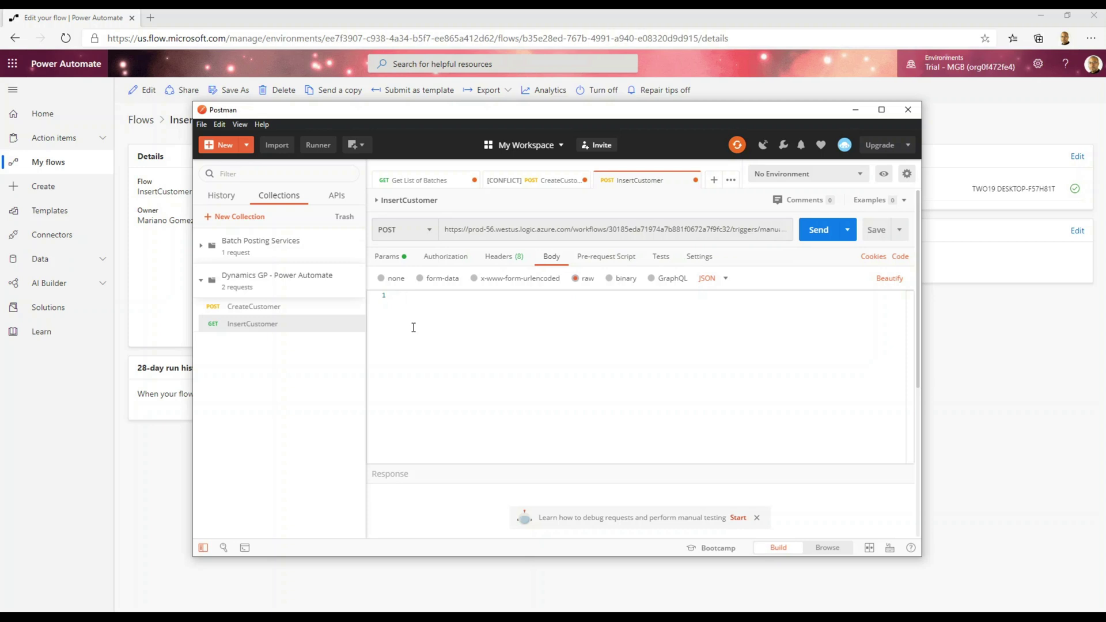
pyautogui.click(281, 312)
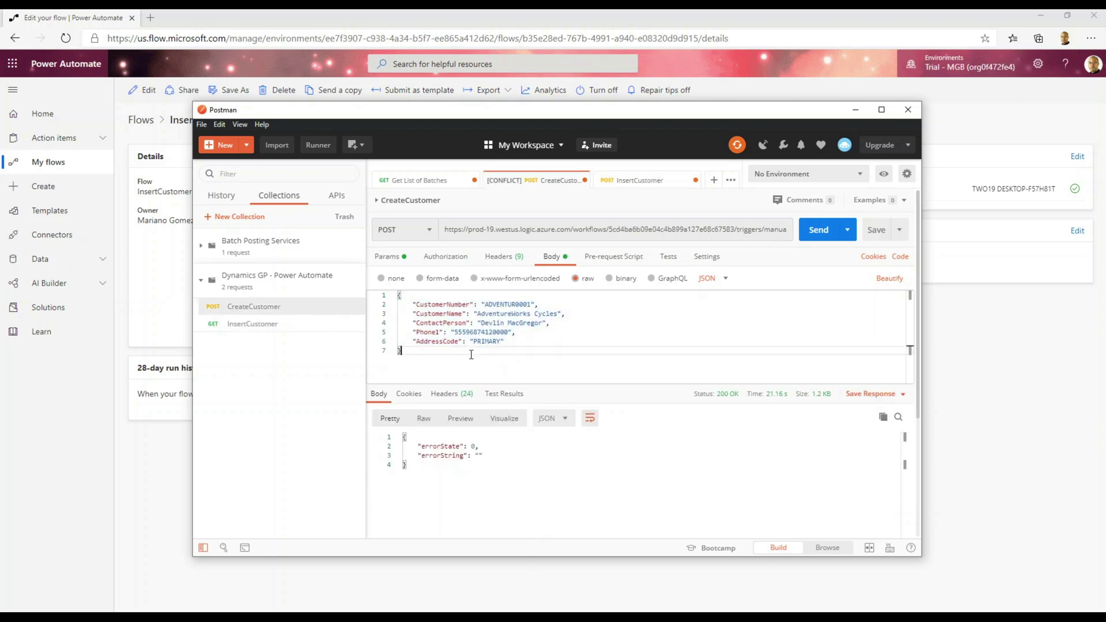
pyautogui.hotkey('ctrl', 'a')
pyautogui.hotkey('ctrl', 'c')
pyautogui.click(265, 330)
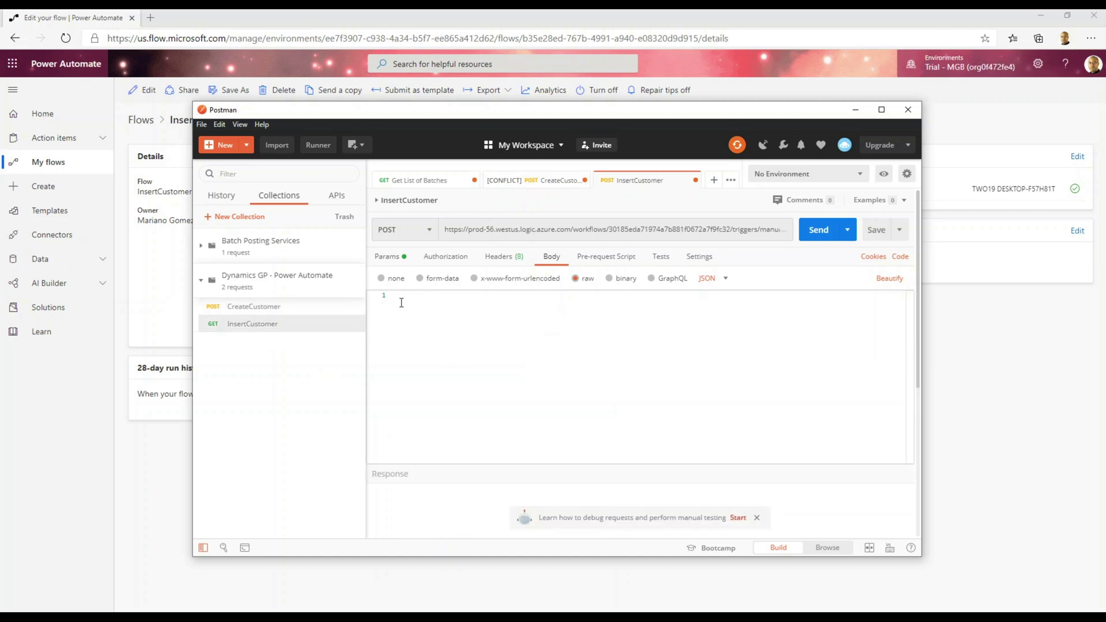
pyautogui.click(401, 303)
pyautogui.hotkey('ctrl', 'v')
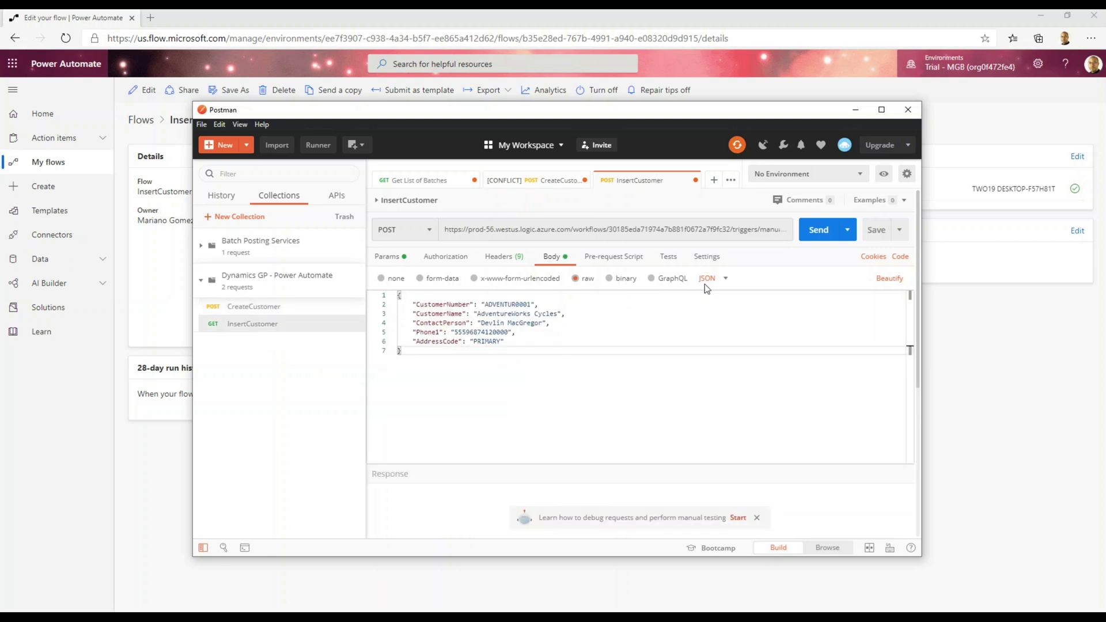
pyautogui.click(406, 232)
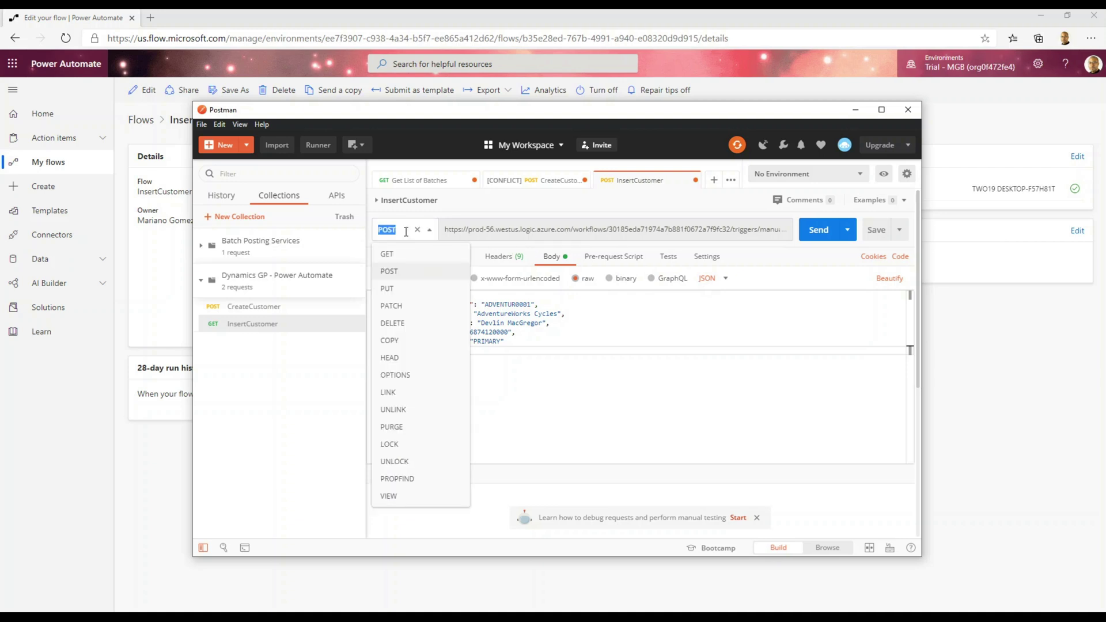
pyautogui.click(409, 271)
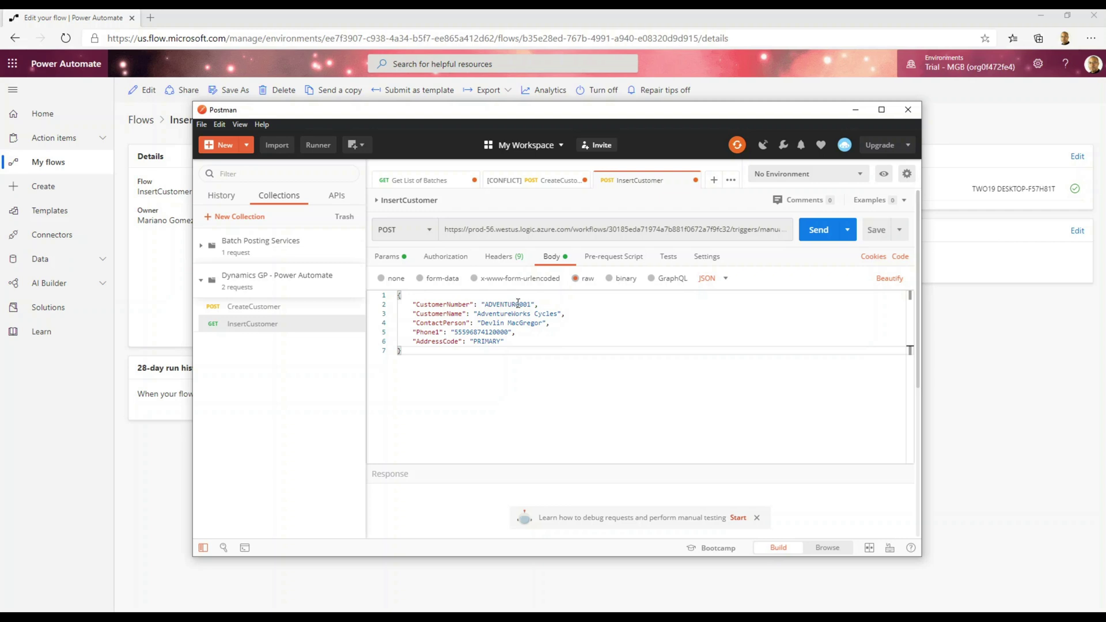
# Change the body to customer HIGHOCTA, High Octane Motors, with a new contact name, and send it.
pyautogui.moveTo(516, 304); pyautogui.dragTo(562, 313)
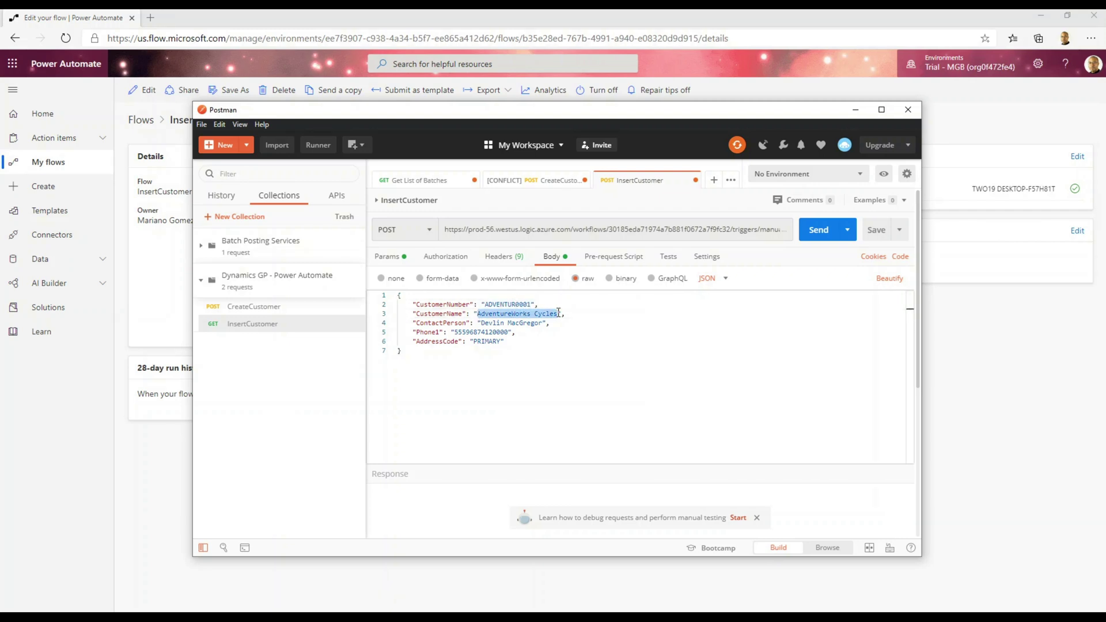
pyautogui.write('Aigh Octane Motors')
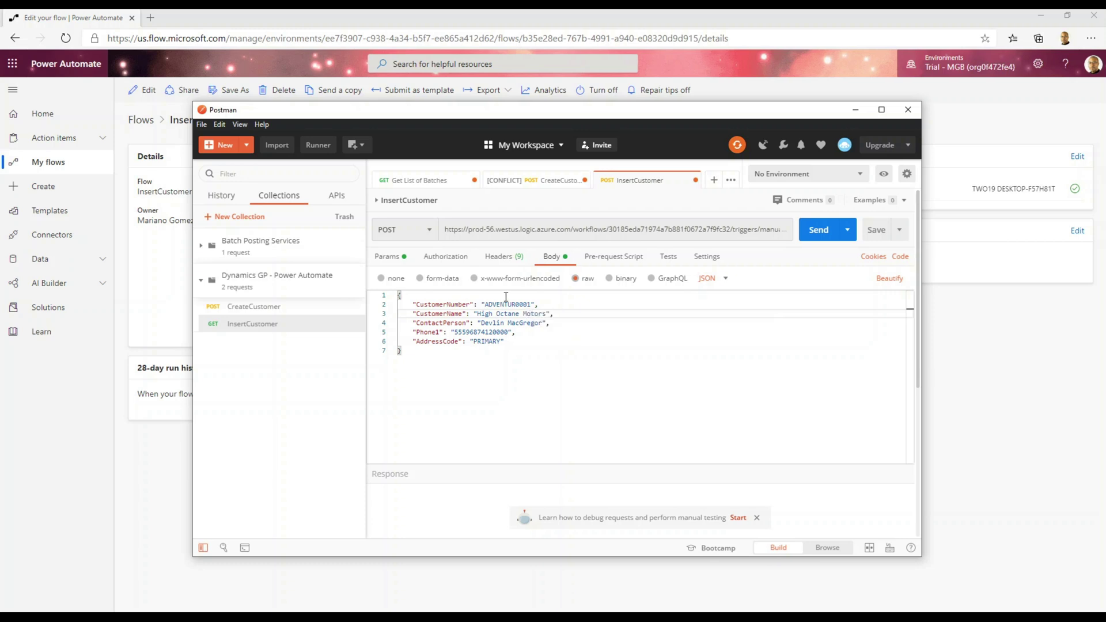
pyautogui.moveTo(485, 305); pyautogui.dragTo(517, 305)
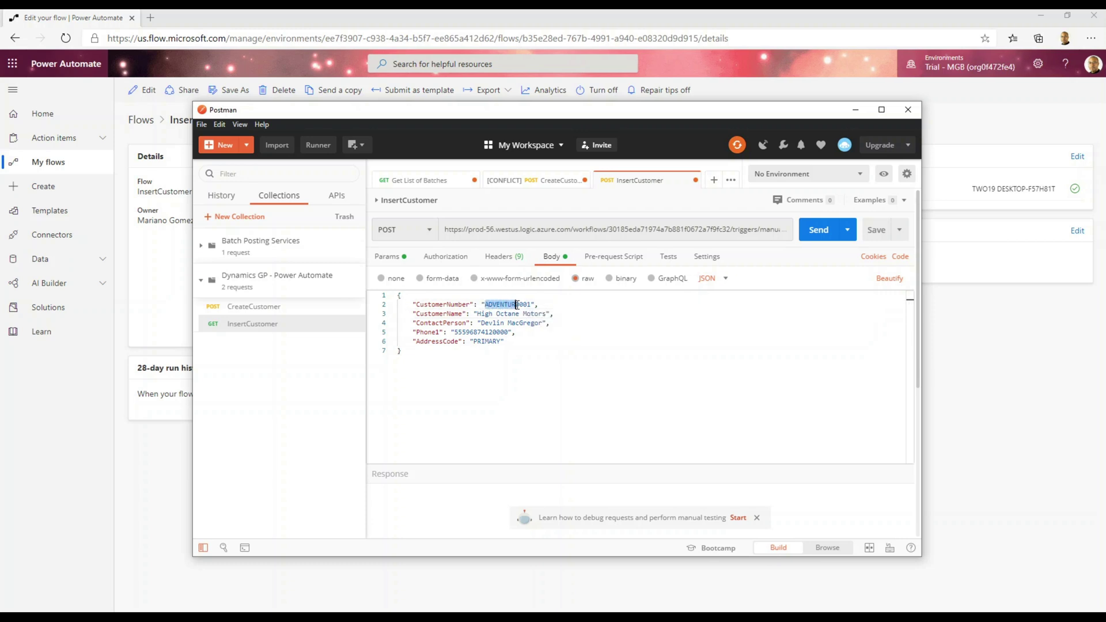
pyautogui.write('HIGHOC')
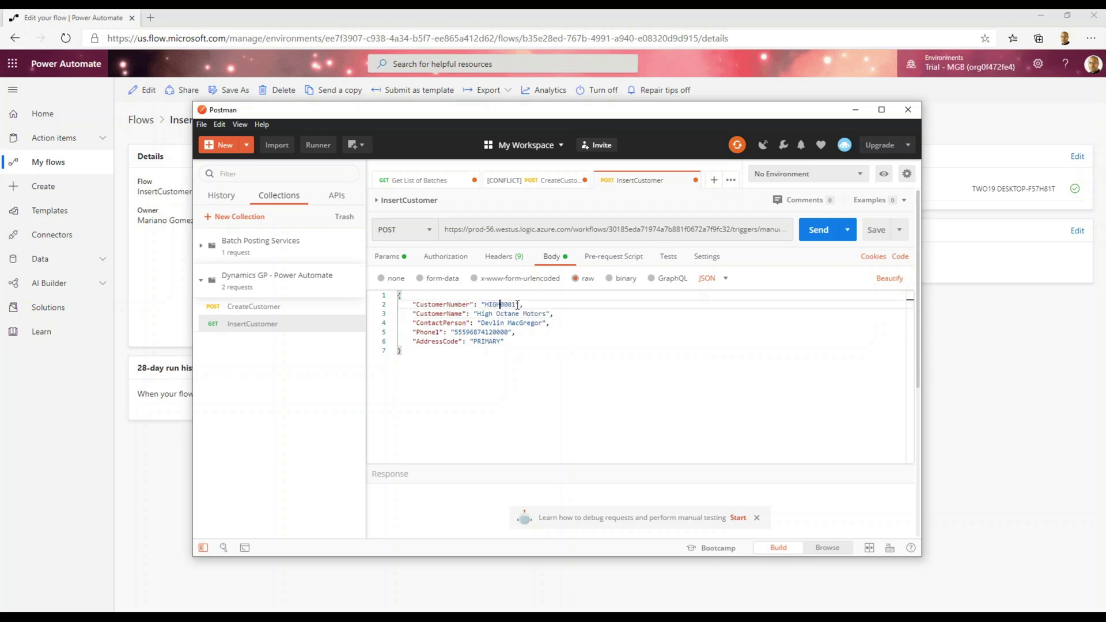
pyautogui.write('TA')
pyautogui.moveTo(482, 323); pyautogui.dragTo(544, 324)
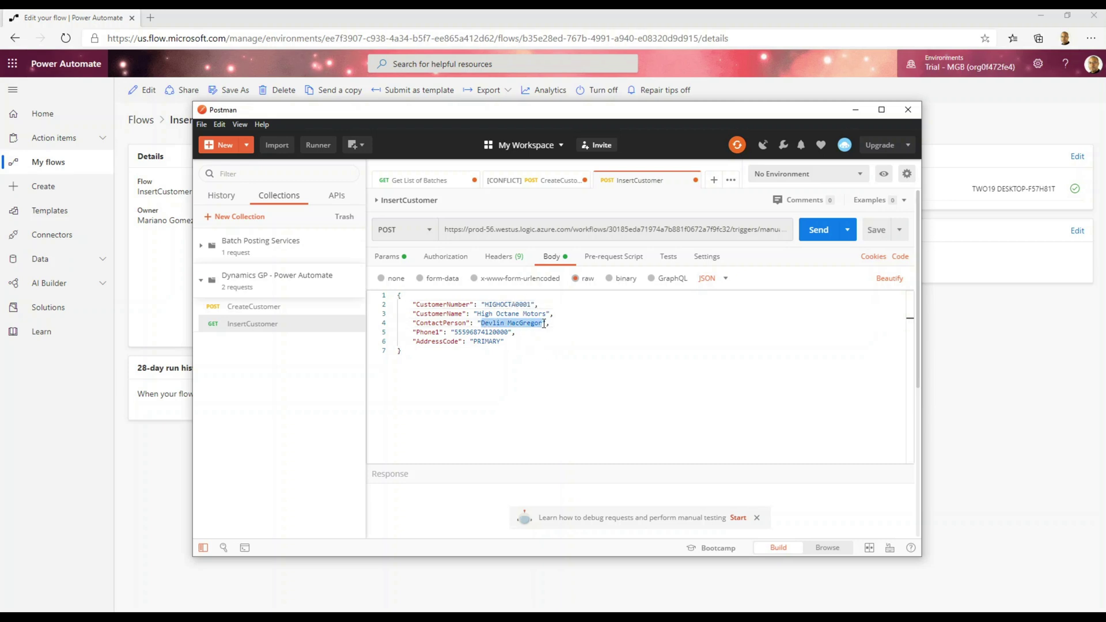
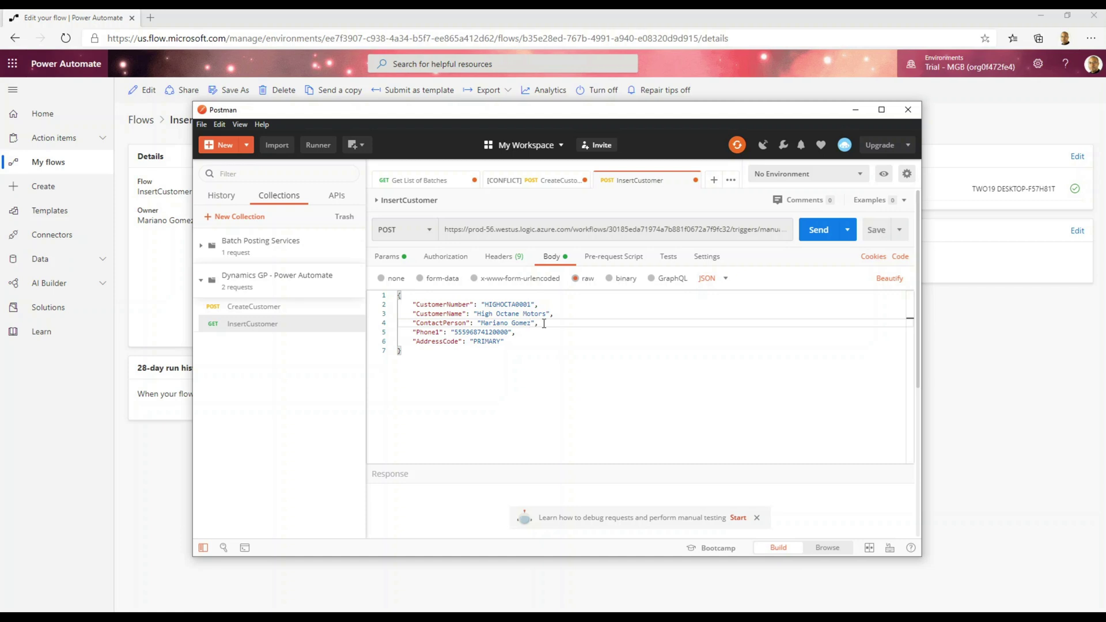
pyautogui.click(811, 242)
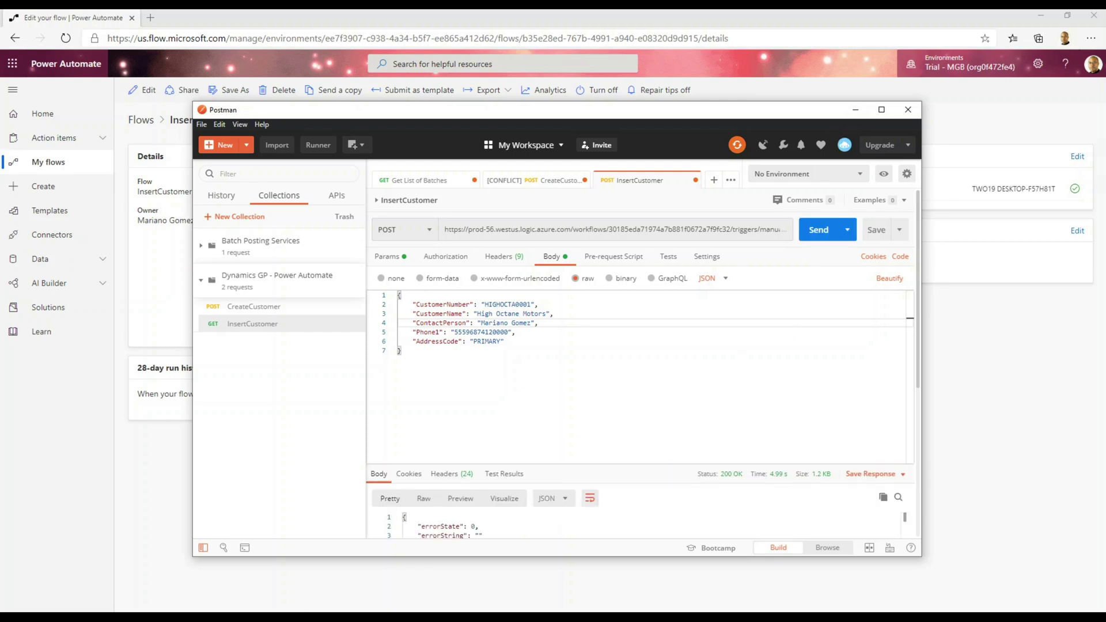
# Look up customer HIGHOCTA0001 in Dynamics GP Customer Maintenance to confirm it was created.
pyautogui.moveTo(159, 617)
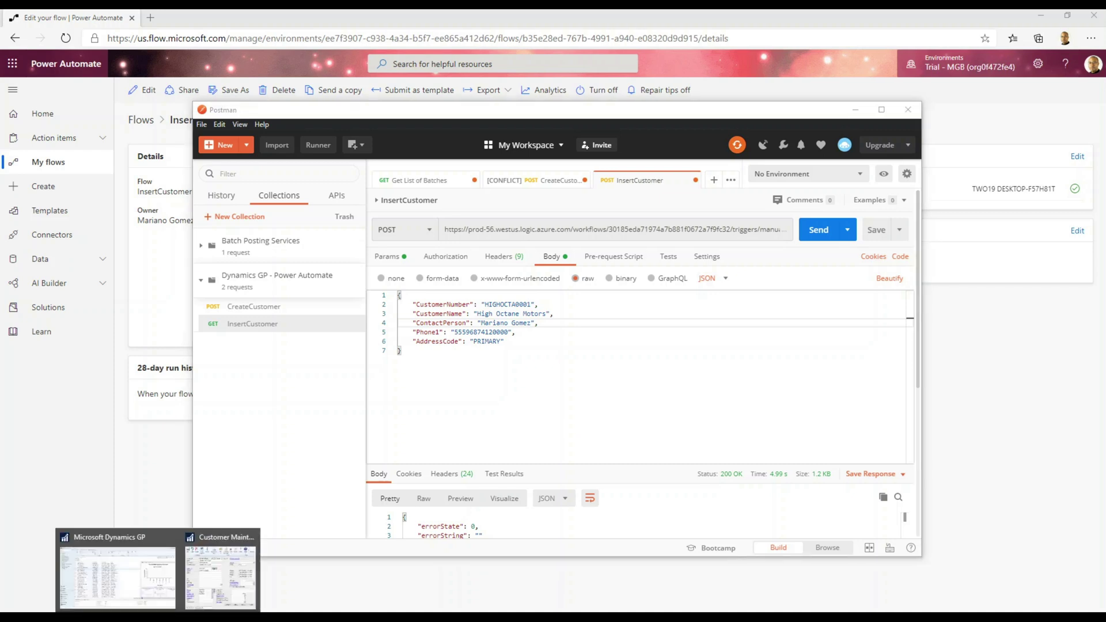
pyautogui.click(192, 587)
pyautogui.click(183, 105)
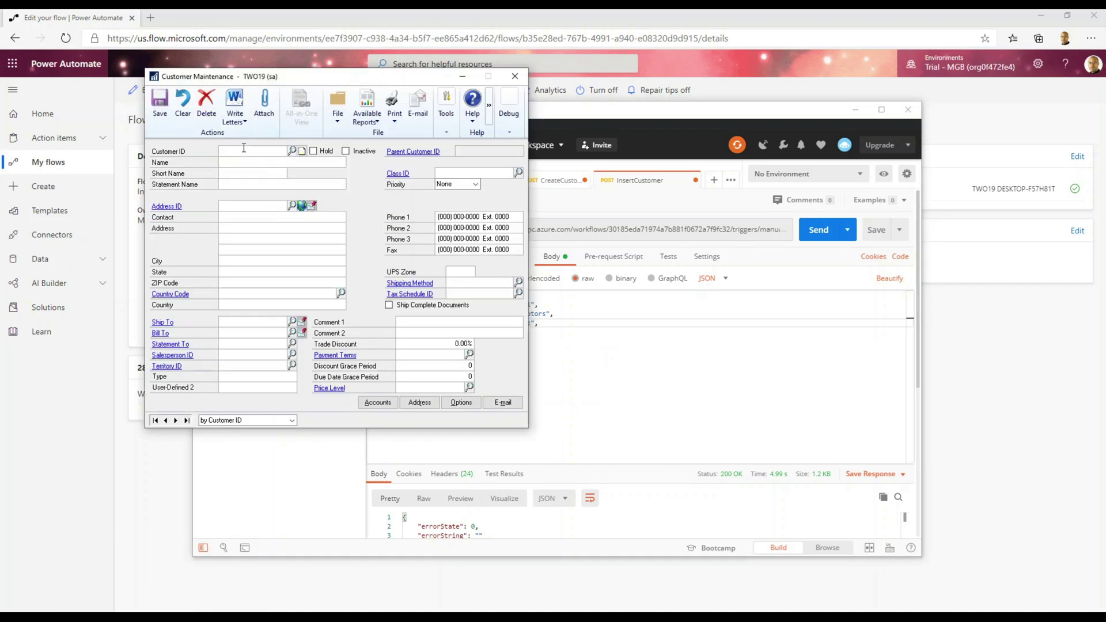
pyautogui.write('HIGH')
pyautogui.click(293, 150)
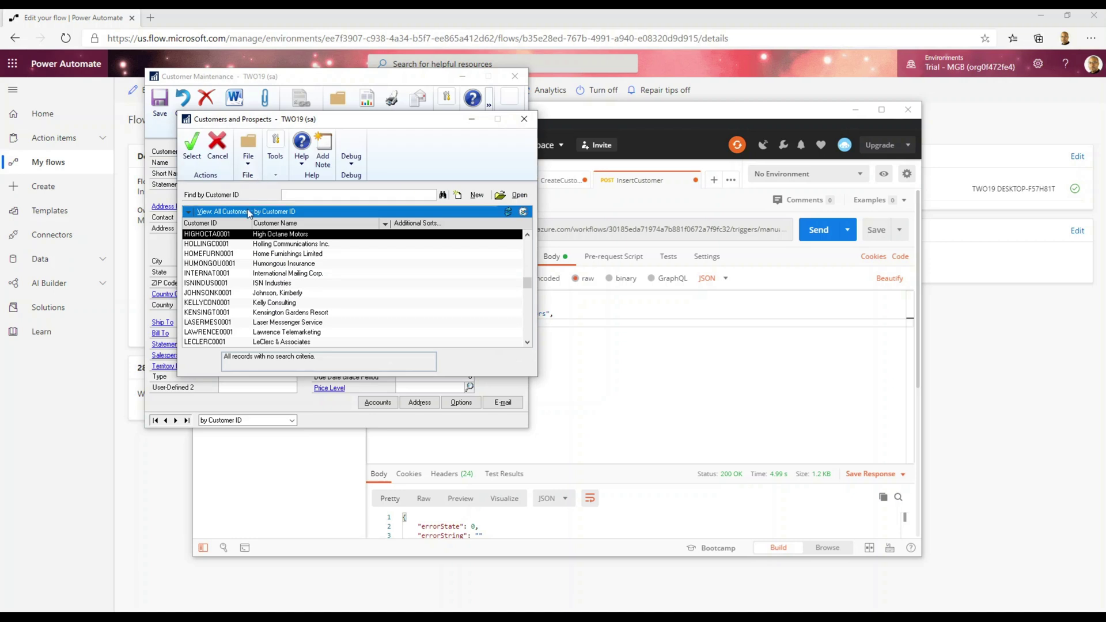
pyautogui.doubleClick(232, 234)
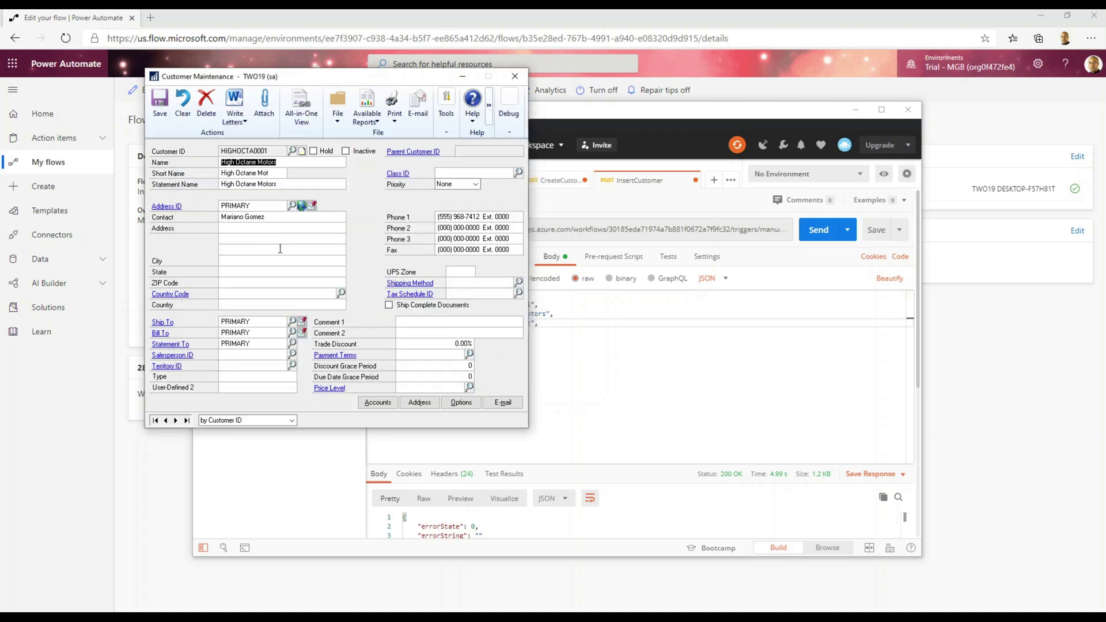